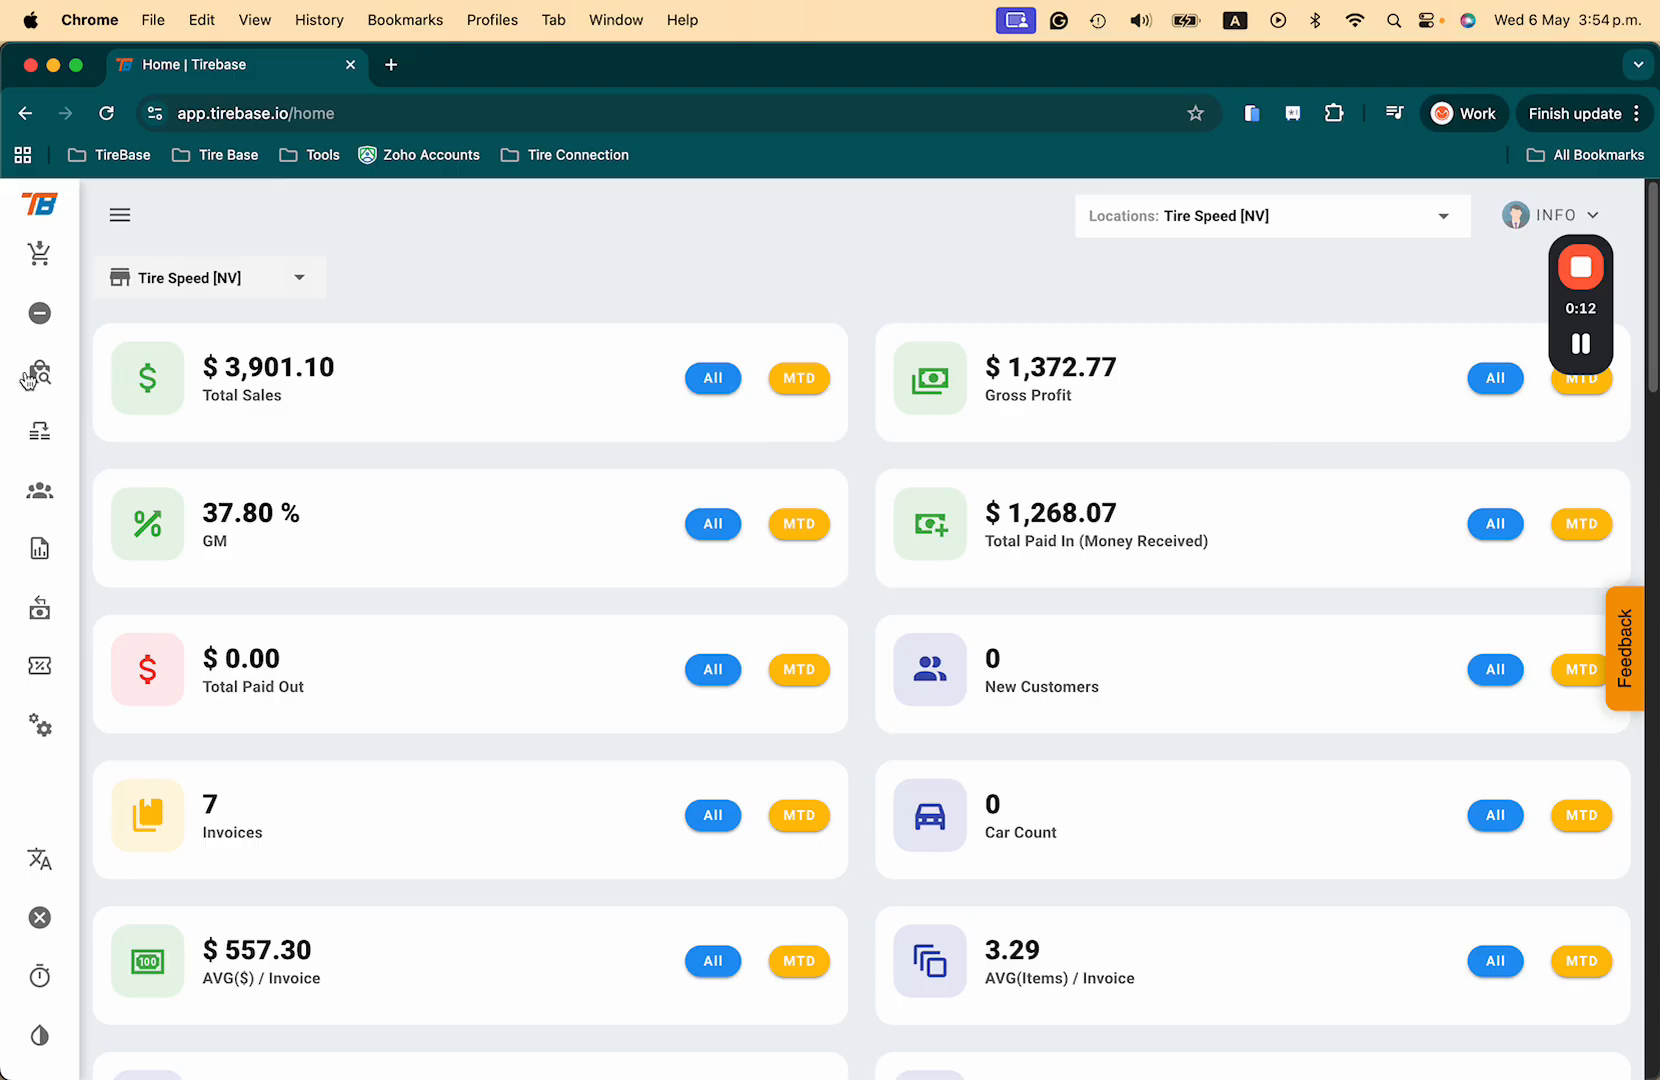
Step: Open the Products & Services page in a new browser tab and switch to it
{"action": "mouse_move", "coordinate": [100, 468]}
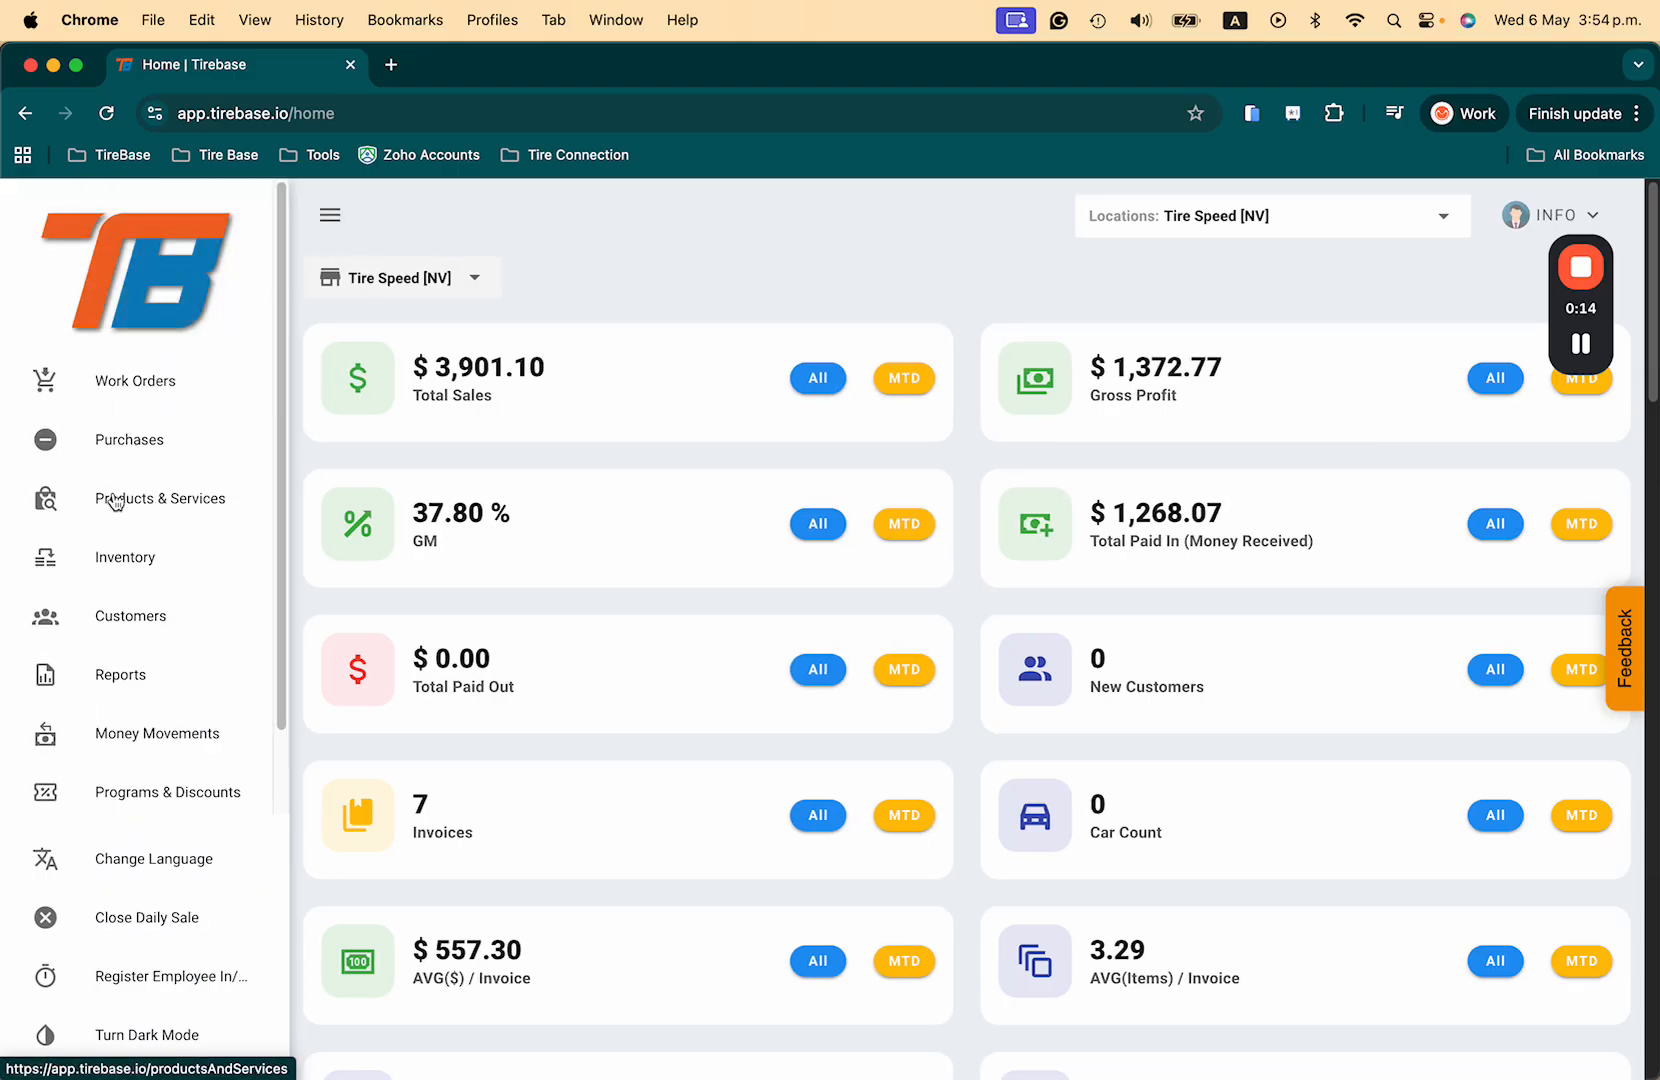
{"action": "right_click", "coordinate": [154, 504]}
{"action": "left_click", "coordinate": [182, 508]}
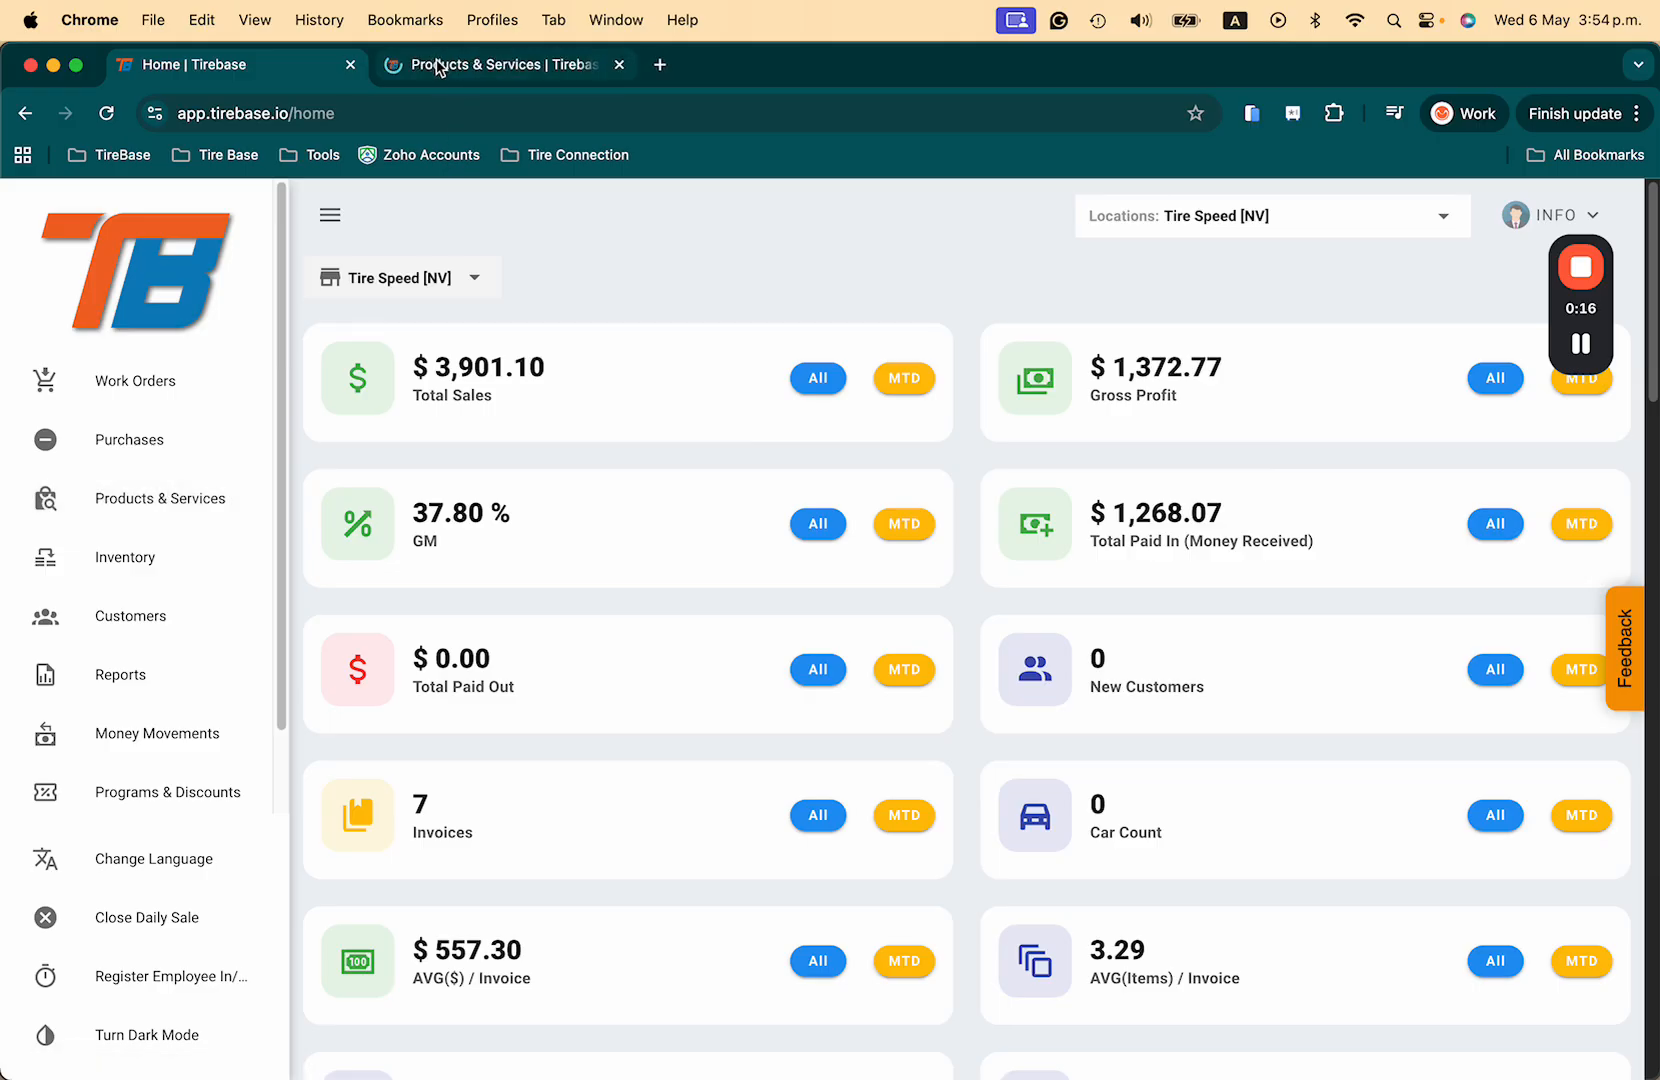
{"action": "left_click", "coordinate": [440, 64]}
Step: Replace the General Public customer with the Wholesaler-level customer, found by searching the customer's first name
{"action": "left_click", "coordinate": [445, 551]}
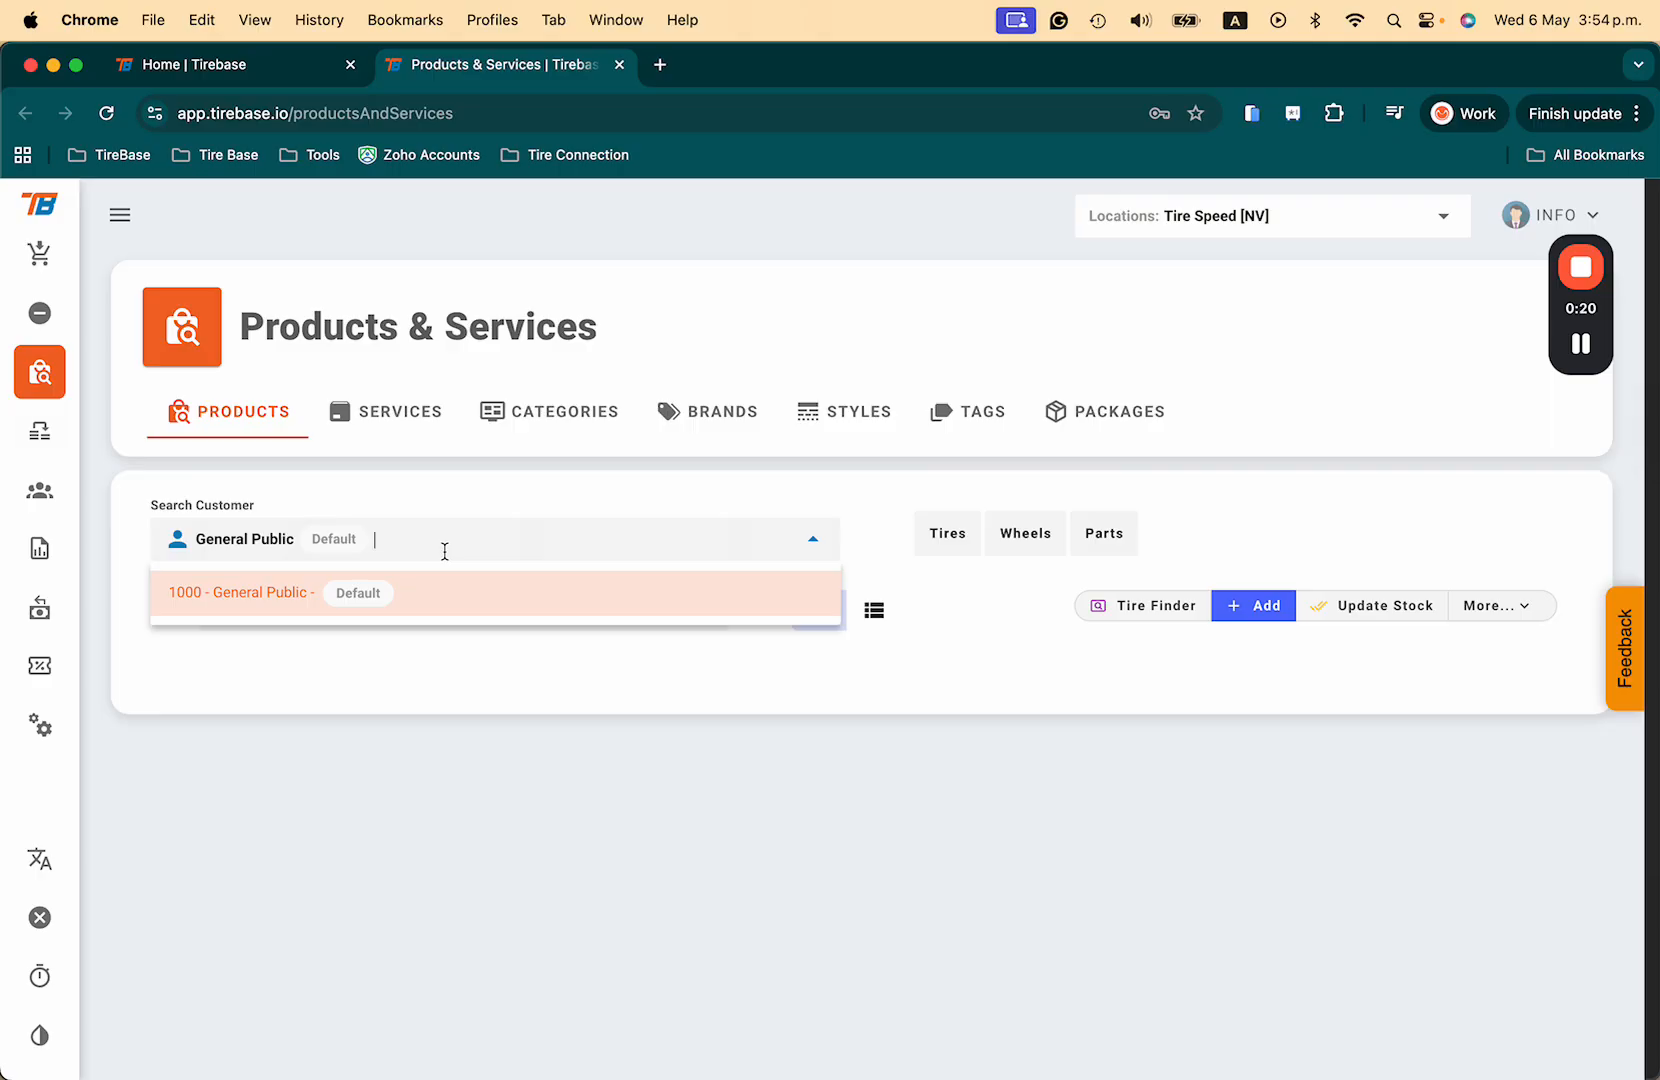
{"action": "key", "text": "BackSpace"}
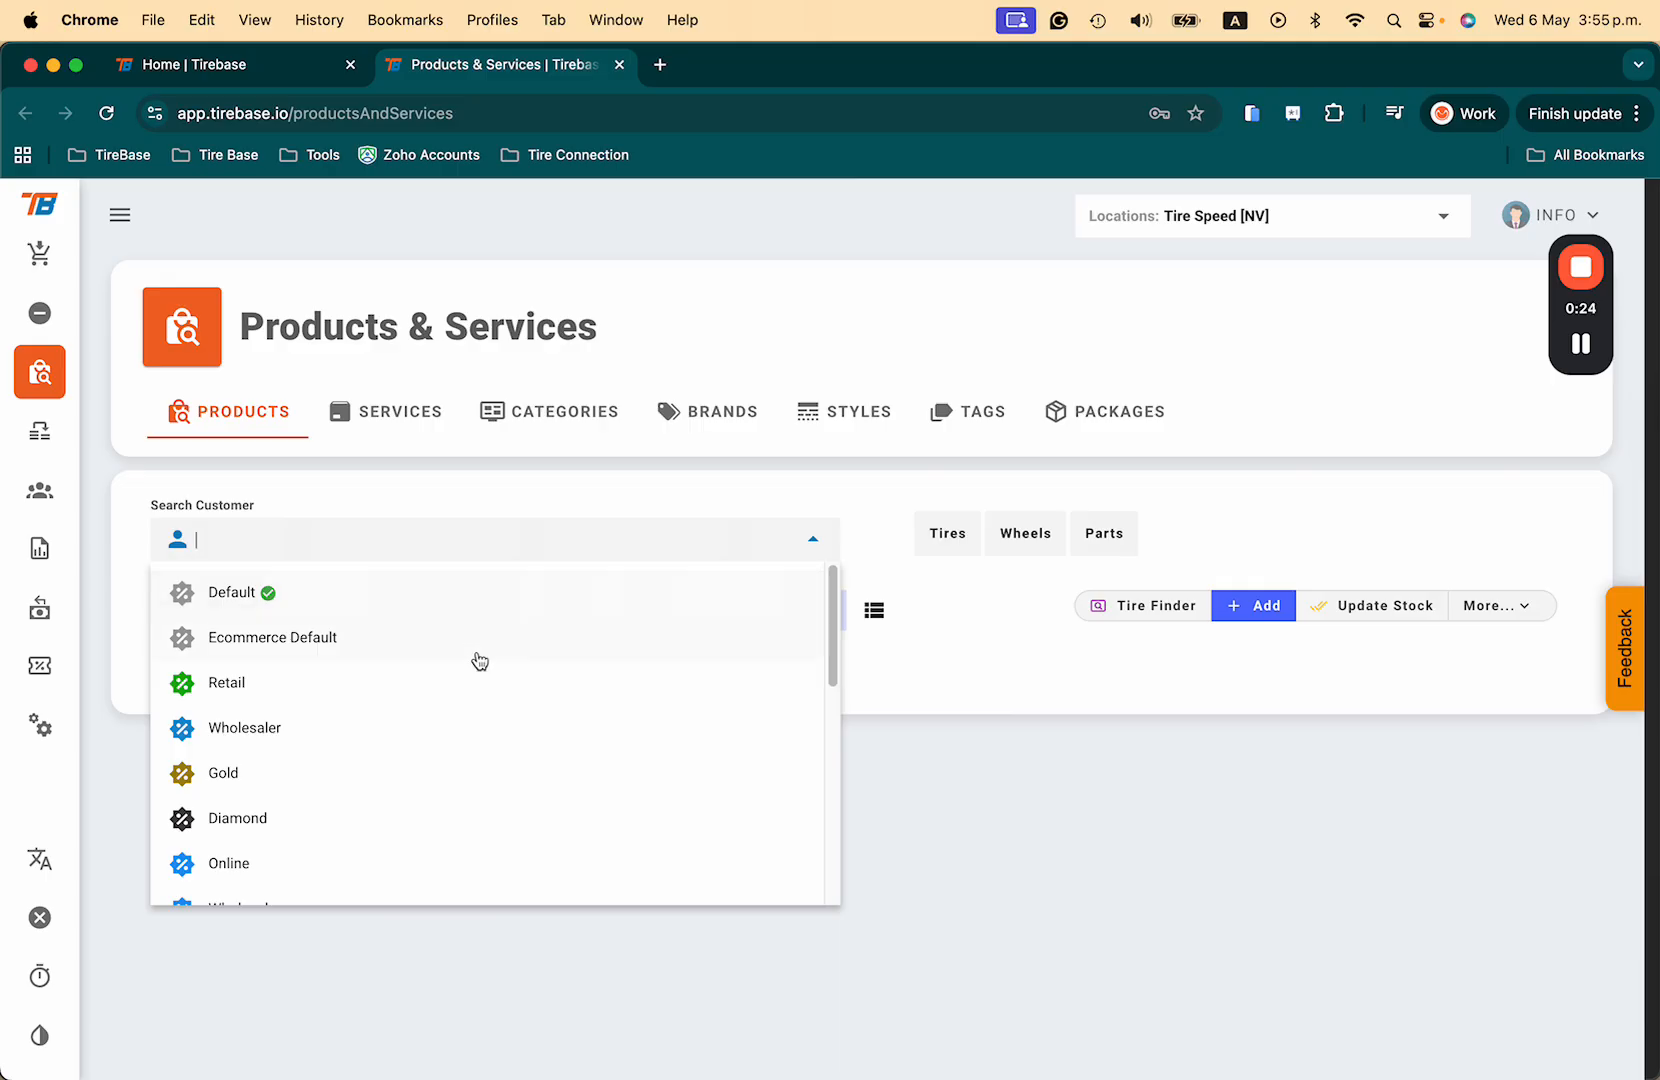
{"action": "scroll", "coordinate": [468, 700], "scroll_direction": "down", "scroll_amount": 4}
{"action": "scroll", "coordinate": [467, 704], "scroll_direction": "down", "scroll_amount": 5}
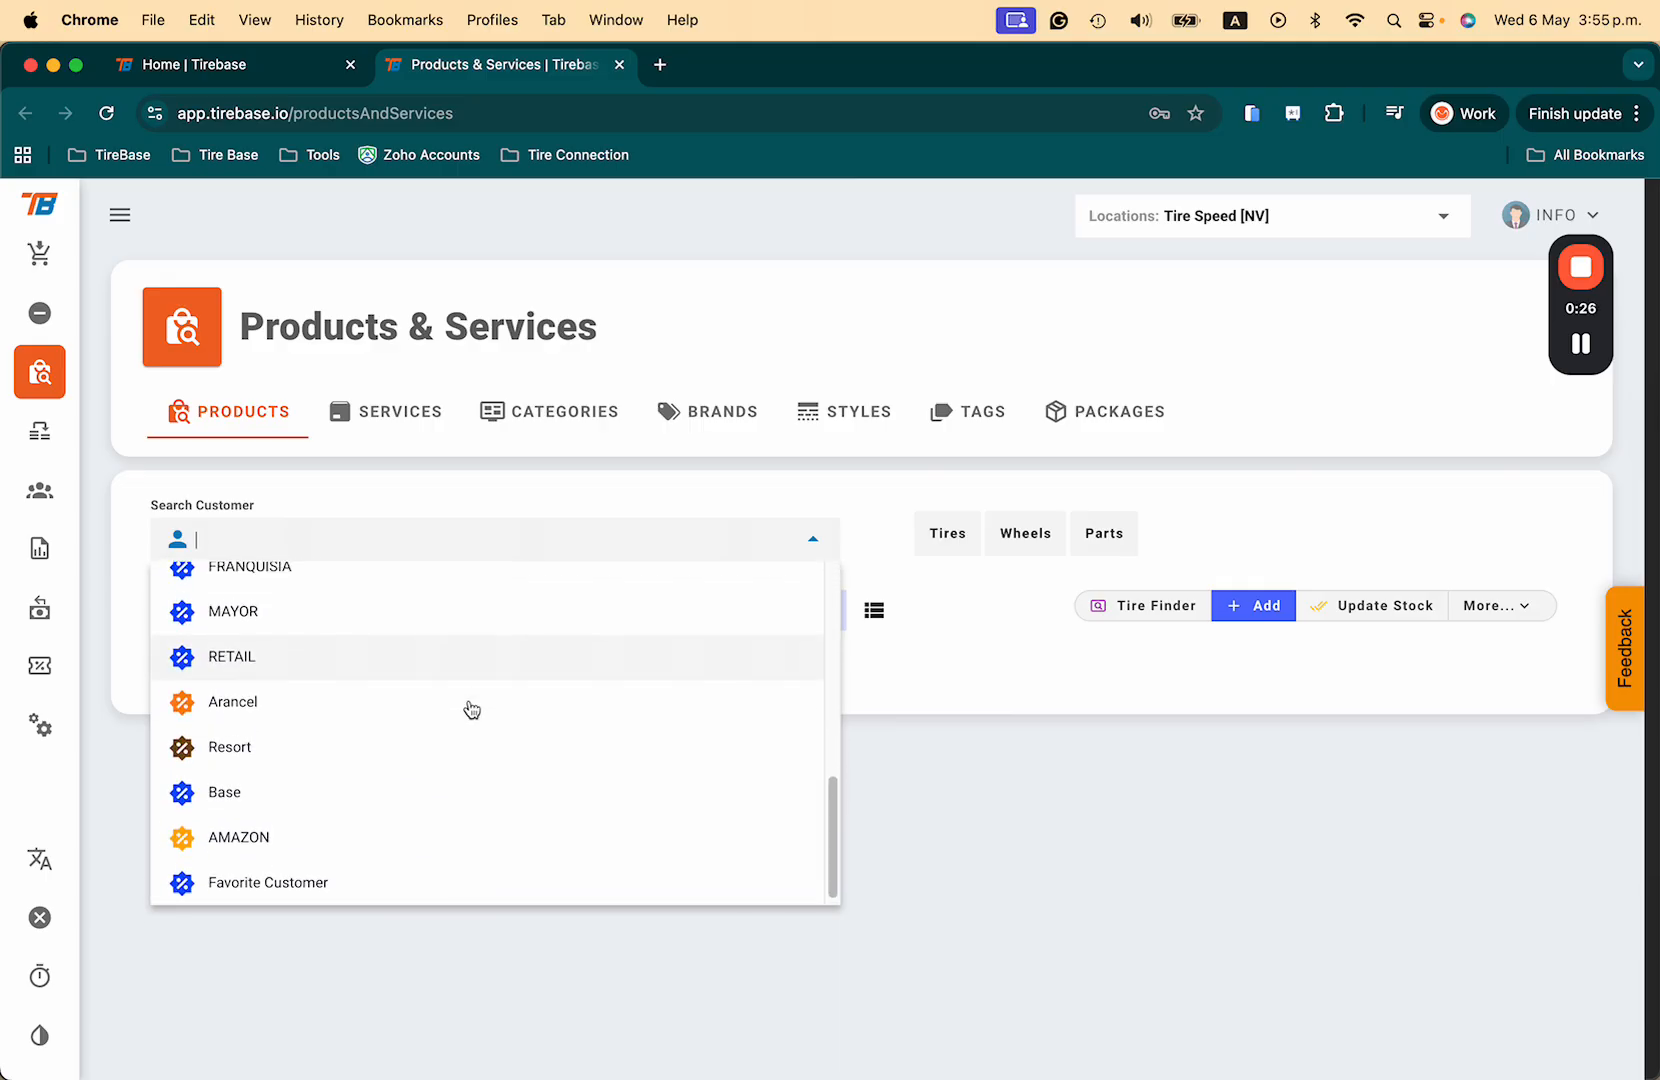
{"action": "scroll", "coordinate": [359, 600], "scroll_direction": "up", "scroll_amount": 10}
{"action": "type", "text": "pe"}
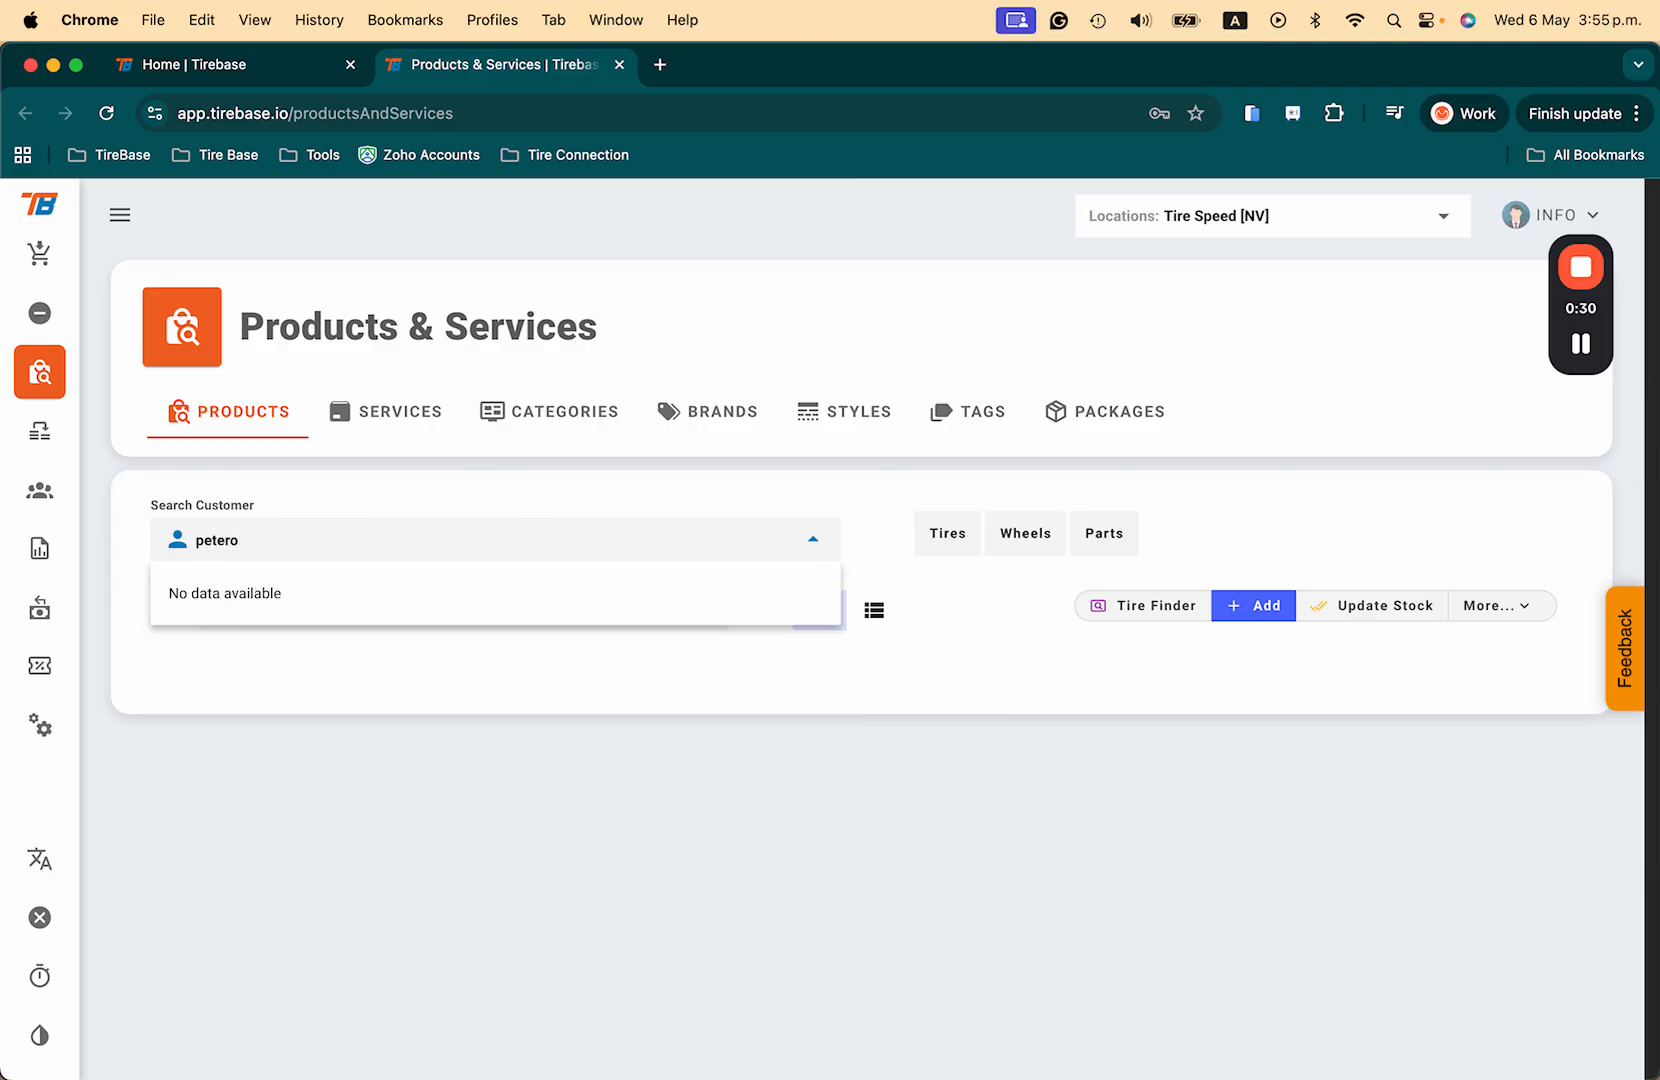
{"action": "type", "text": "tero"}
{"action": "key", "text": "BackSpace"}
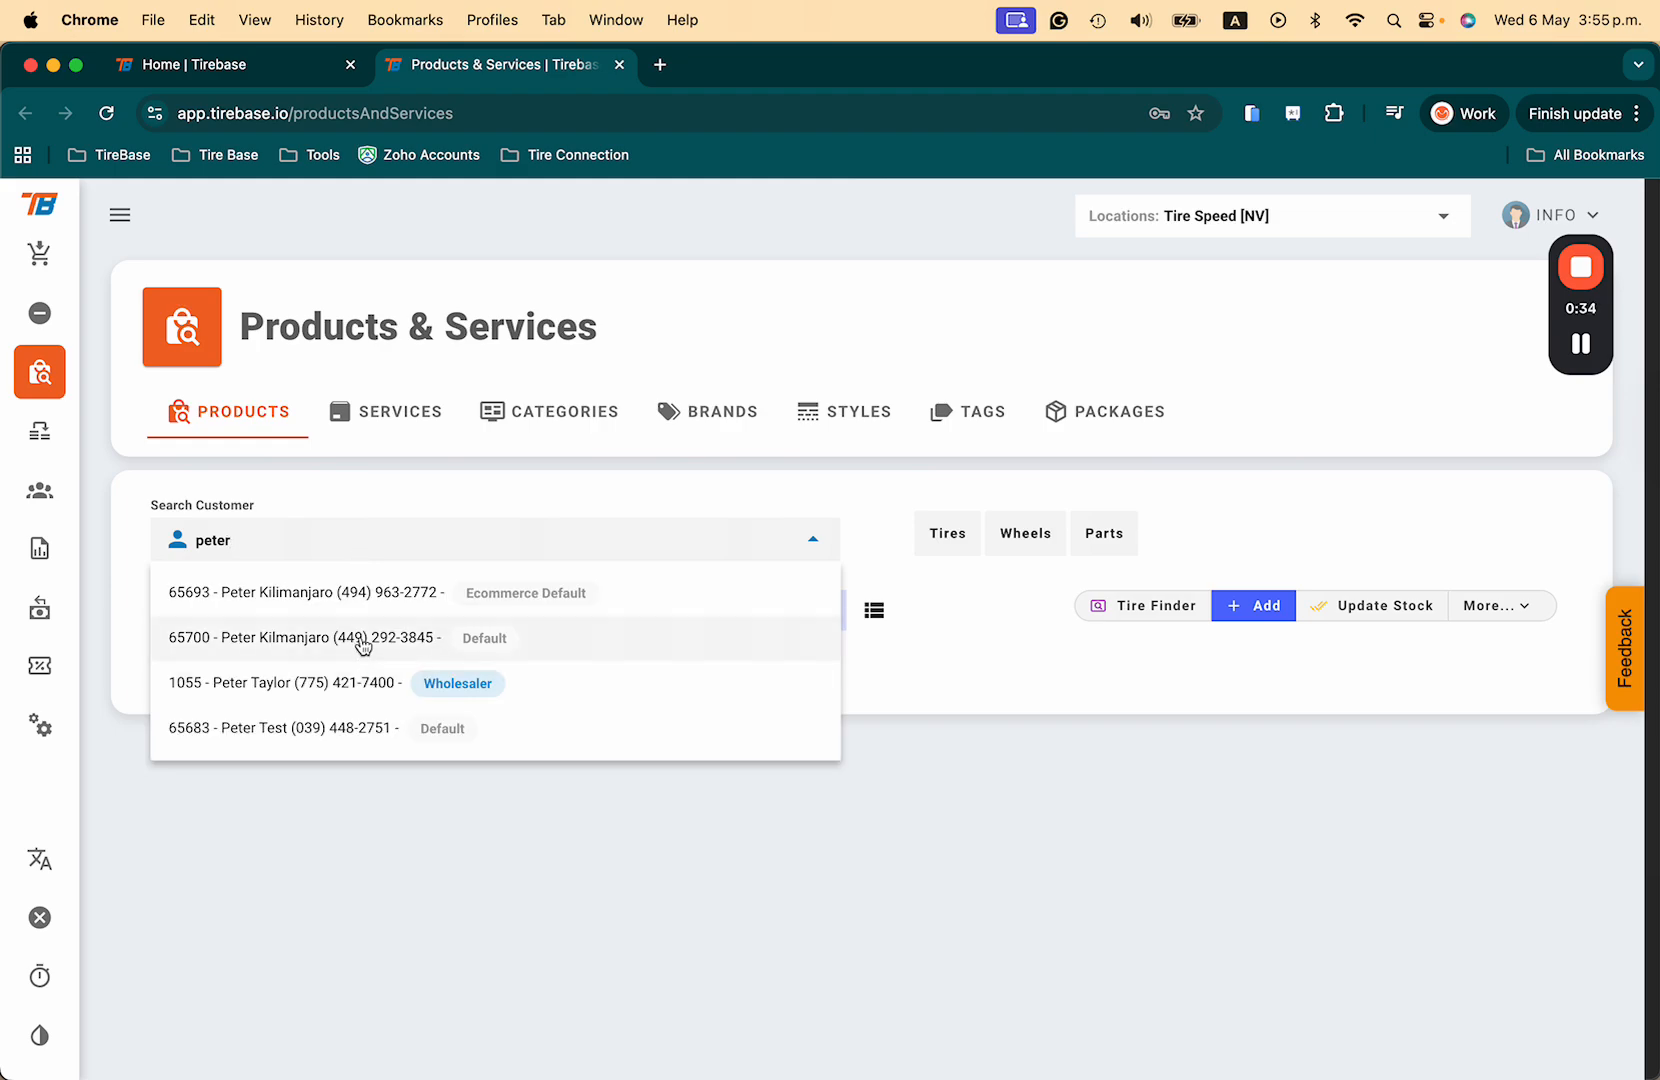
{"action": "left_click", "coordinate": [386, 683]}
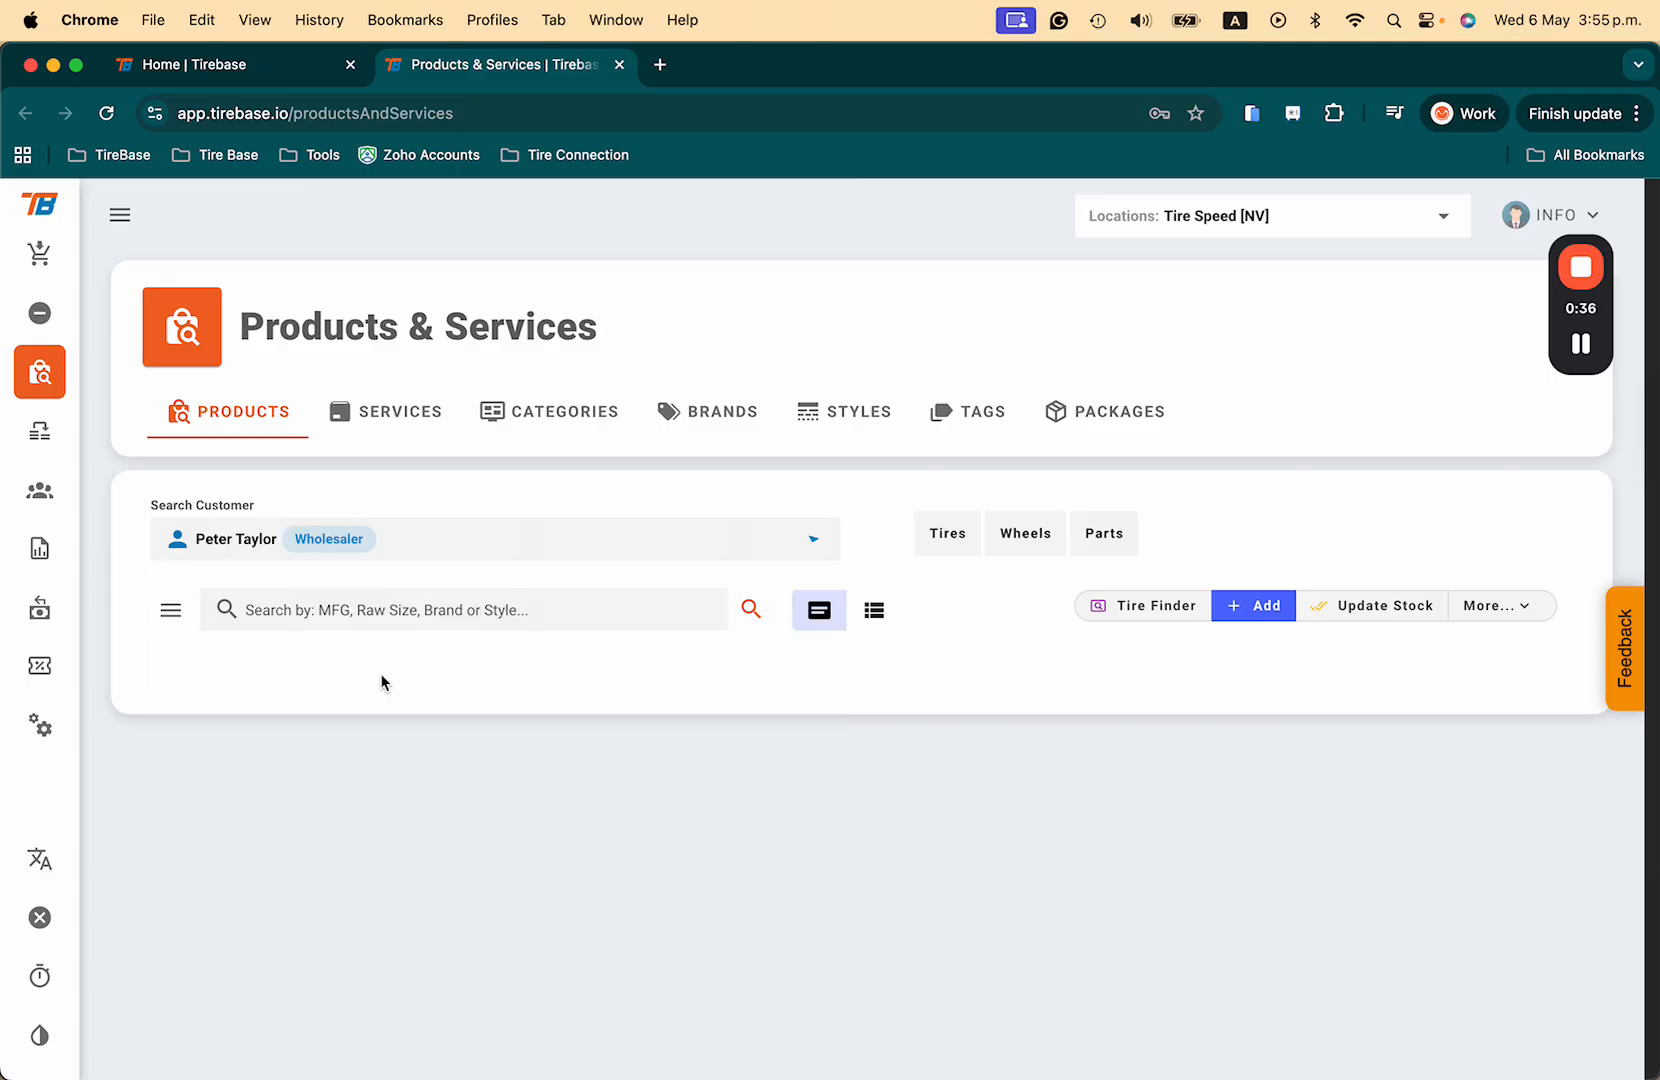
Step: Search the products for tire size 2055516
{"action": "left_click", "coordinate": [419, 611]}
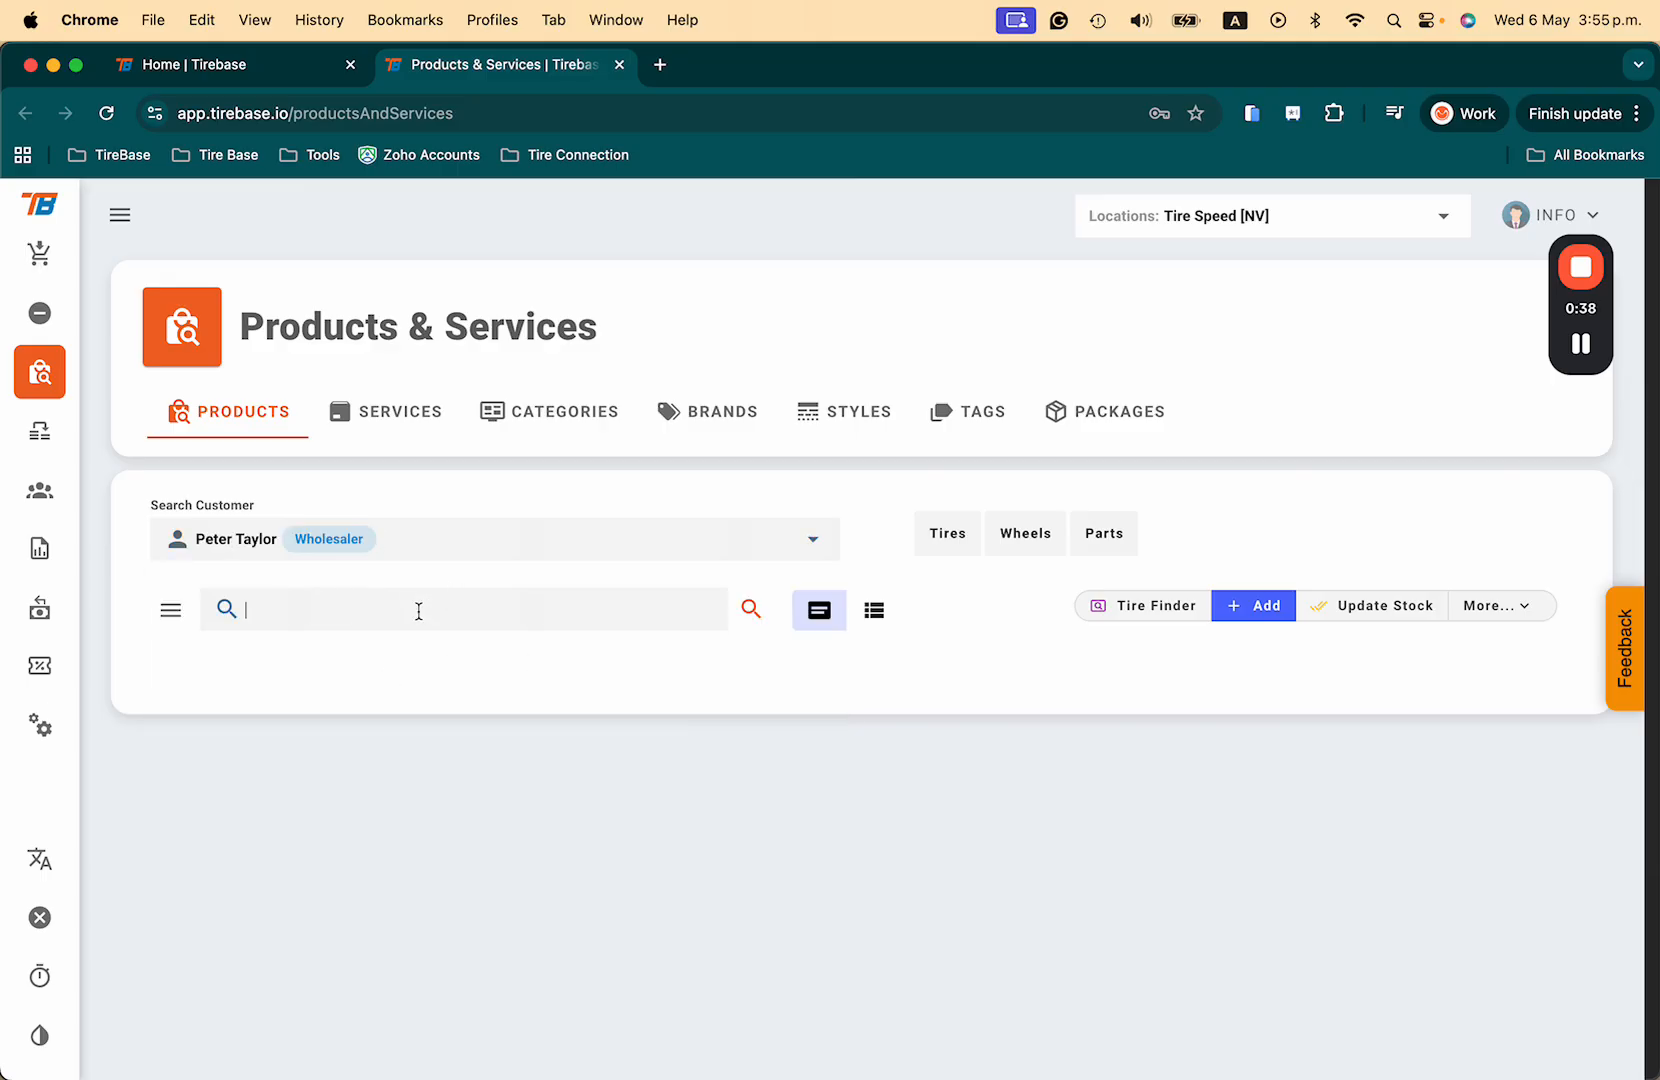
{"action": "type", "text": "2"}
{"action": "type", "text": "205"}
{"action": "key", "text": "Return"}
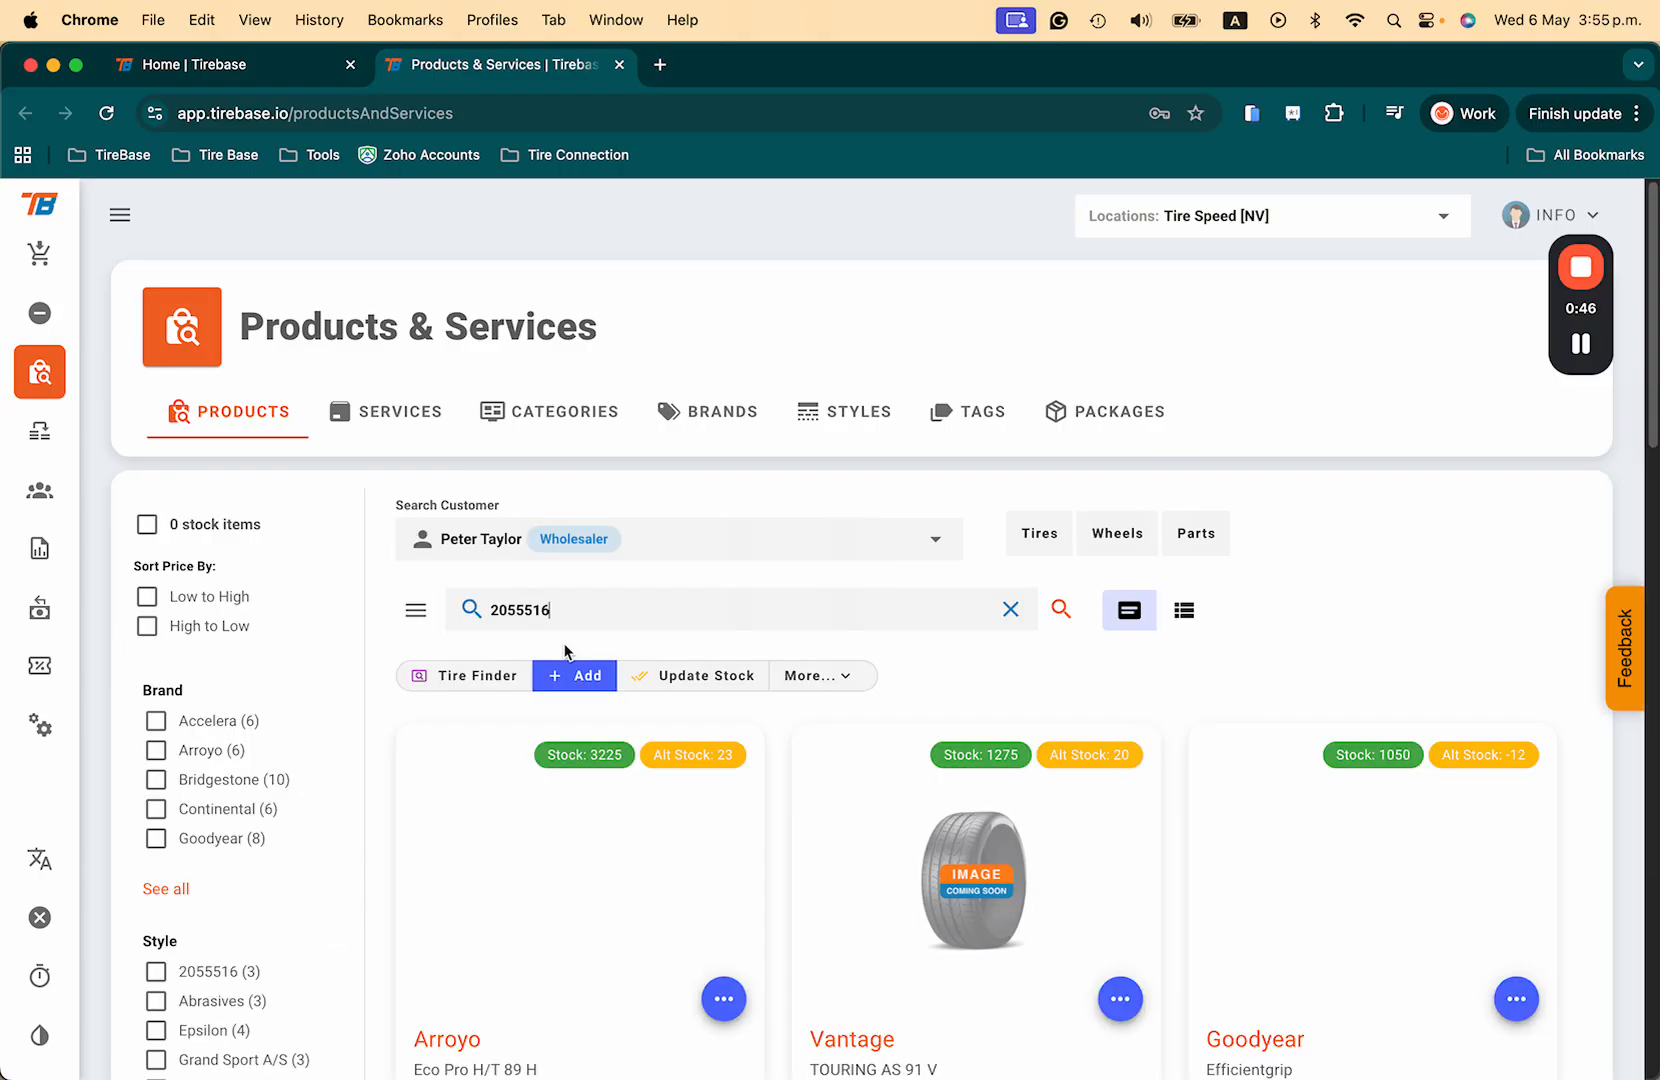
Step: Add the Arroyo Eco Pro H/T 205/55R16 tire to a quote for the chosen Wholesaler customer
{"action": "scroll", "coordinate": [741, 803], "scroll_direction": "down", "scroll_amount": 1}
{"action": "scroll", "coordinate": [741, 803], "scroll_direction": "down", "scroll_amount": 3}
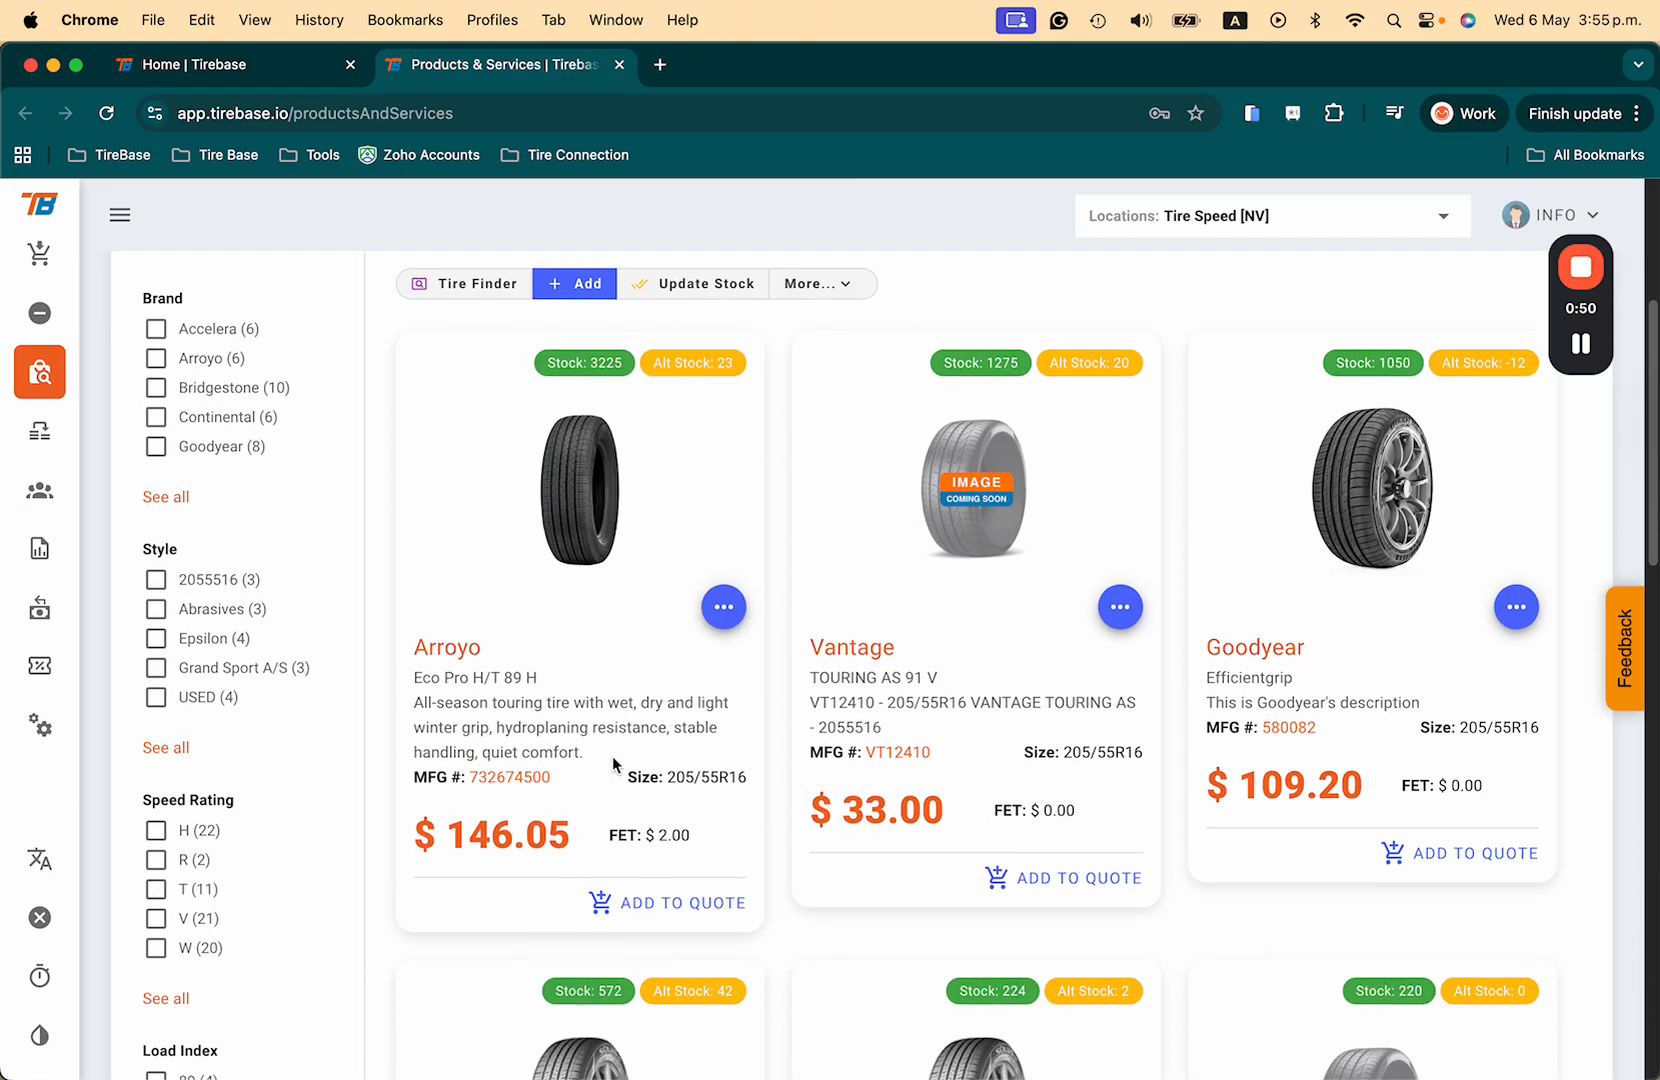
{"action": "scroll", "coordinate": [612, 762], "scroll_direction": "up", "scroll_amount": 1}
{"action": "mouse_move", "coordinate": [588, 450]}
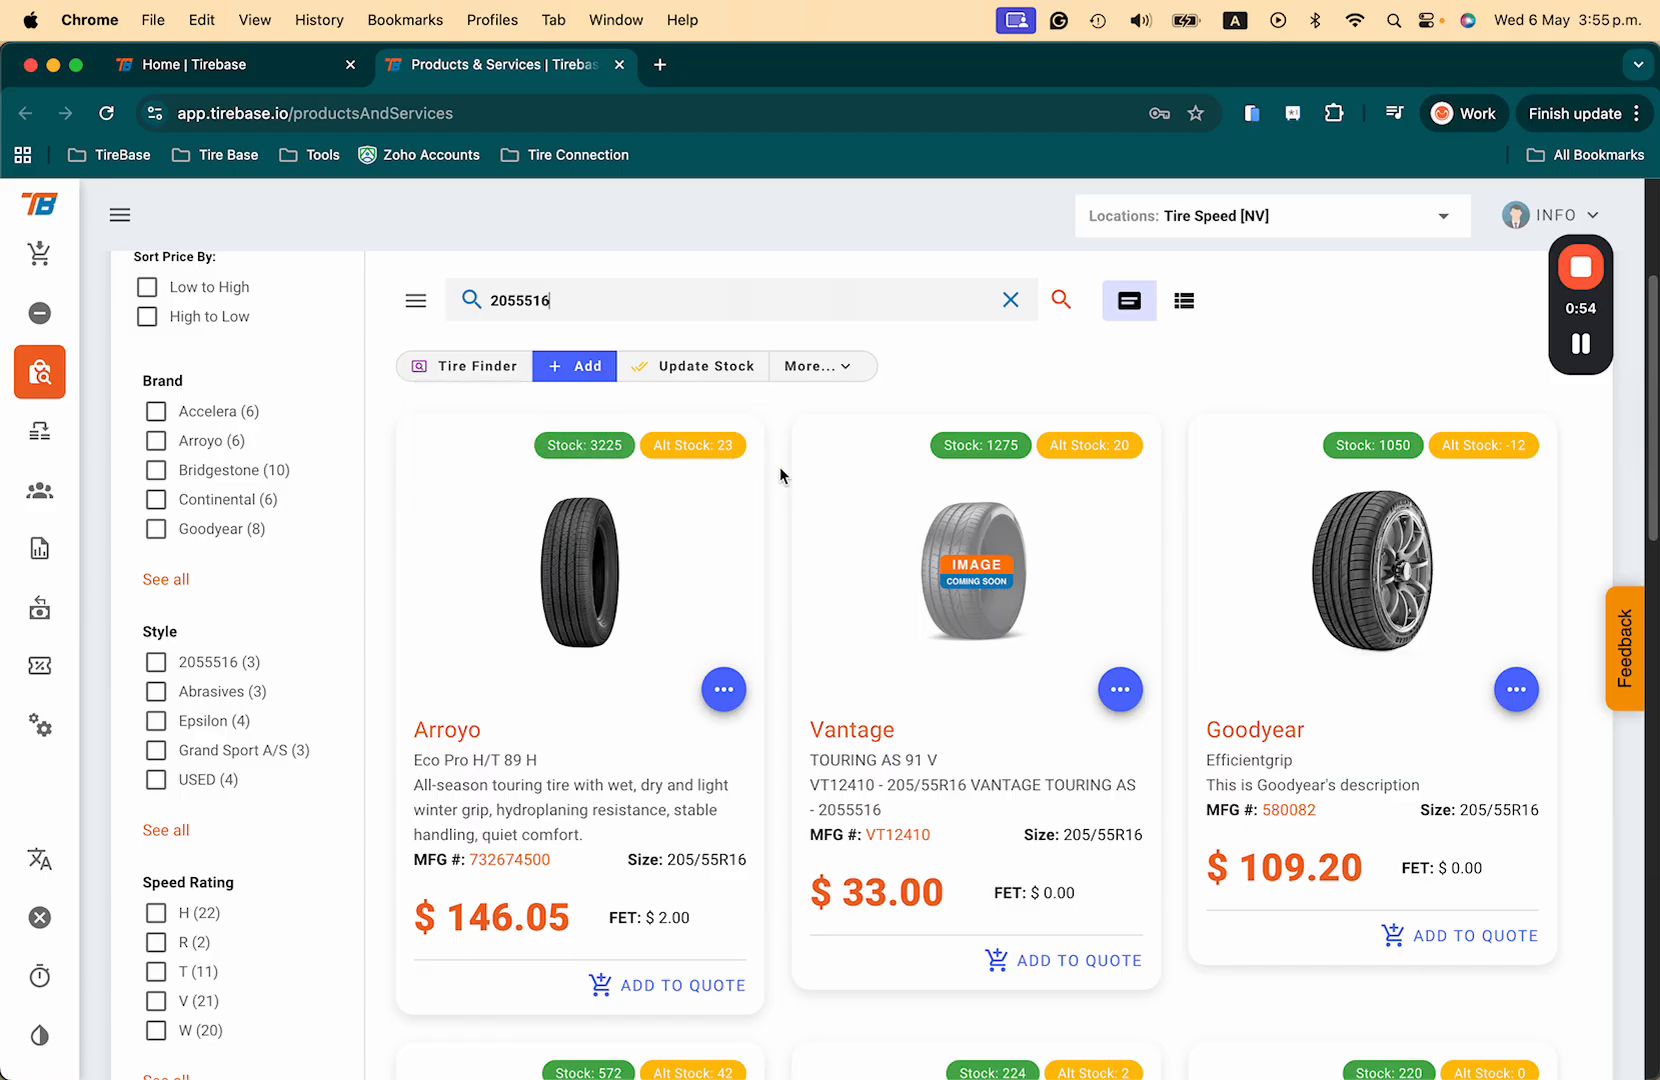
{"action": "scroll", "coordinate": [779, 466], "scroll_direction": "up", "scroll_amount": 1}
{"action": "scroll", "coordinate": [750, 626], "scroll_direction": "down", "scroll_amount": 2}
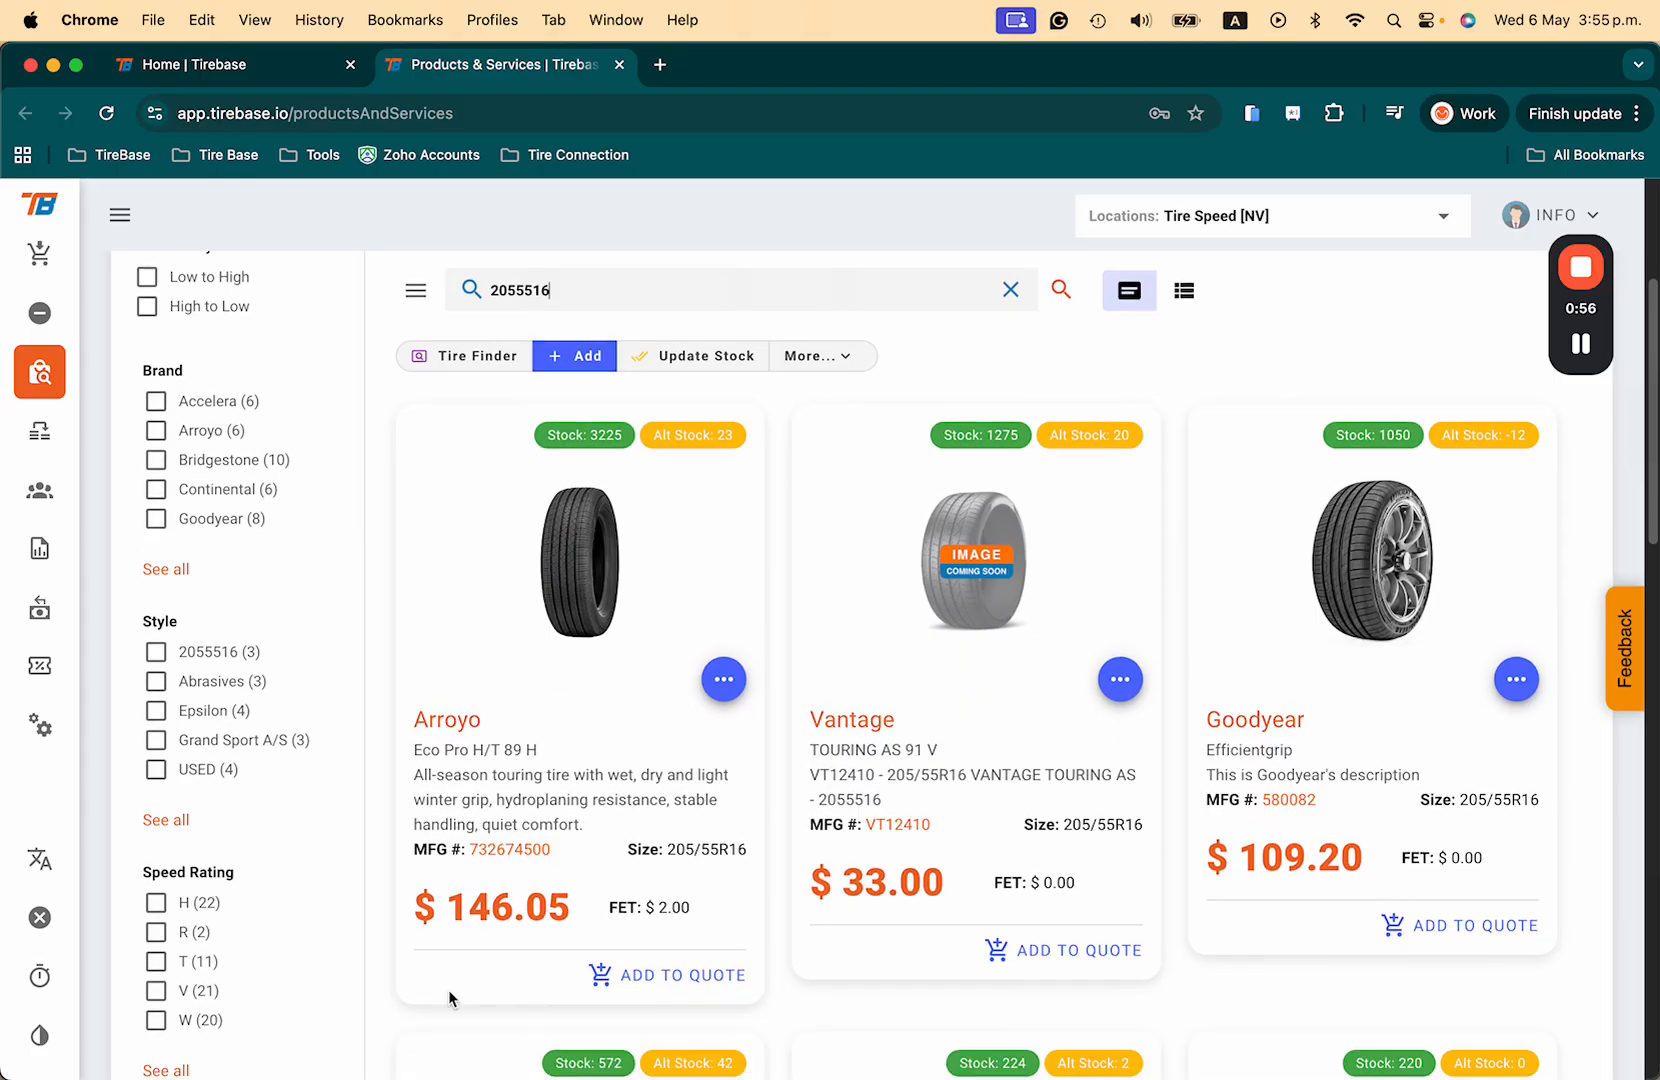
{"action": "scroll", "coordinate": [582, 793], "scroll_direction": "up", "scroll_amount": 2}
{"action": "scroll", "coordinate": [582, 797], "scroll_direction": "down", "scroll_amount": 2}
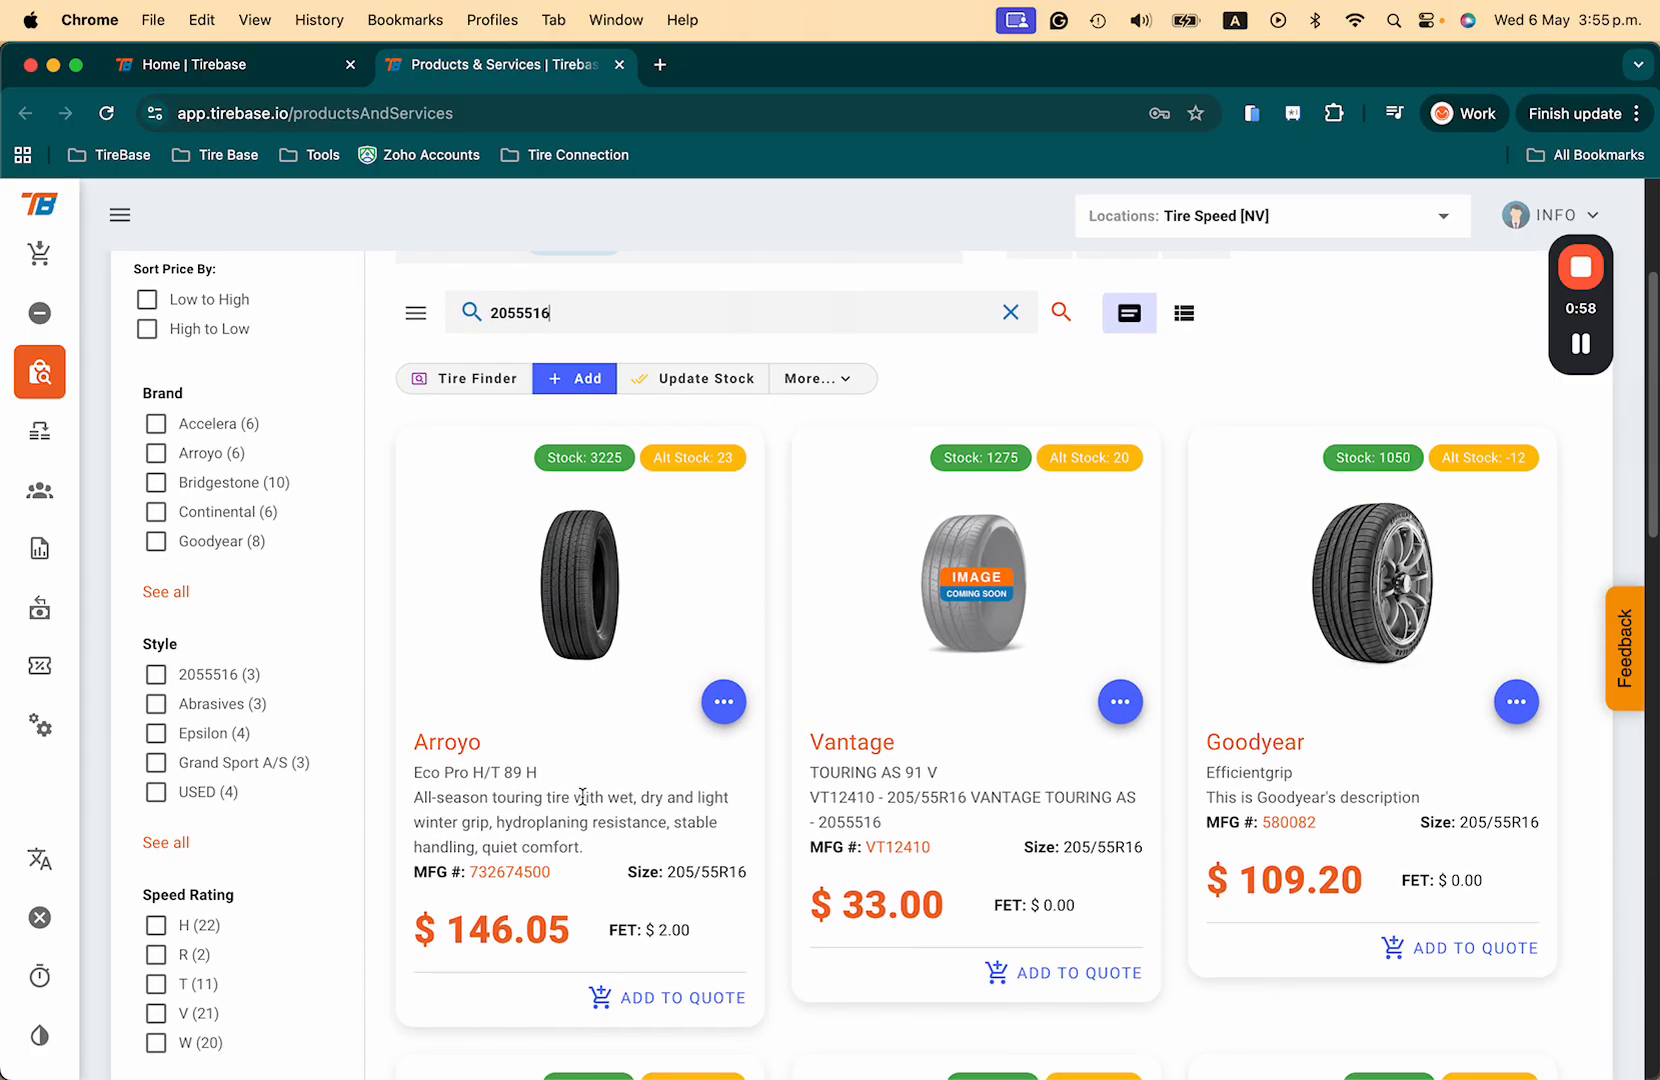
{"action": "left_click", "coordinate": [652, 995]}
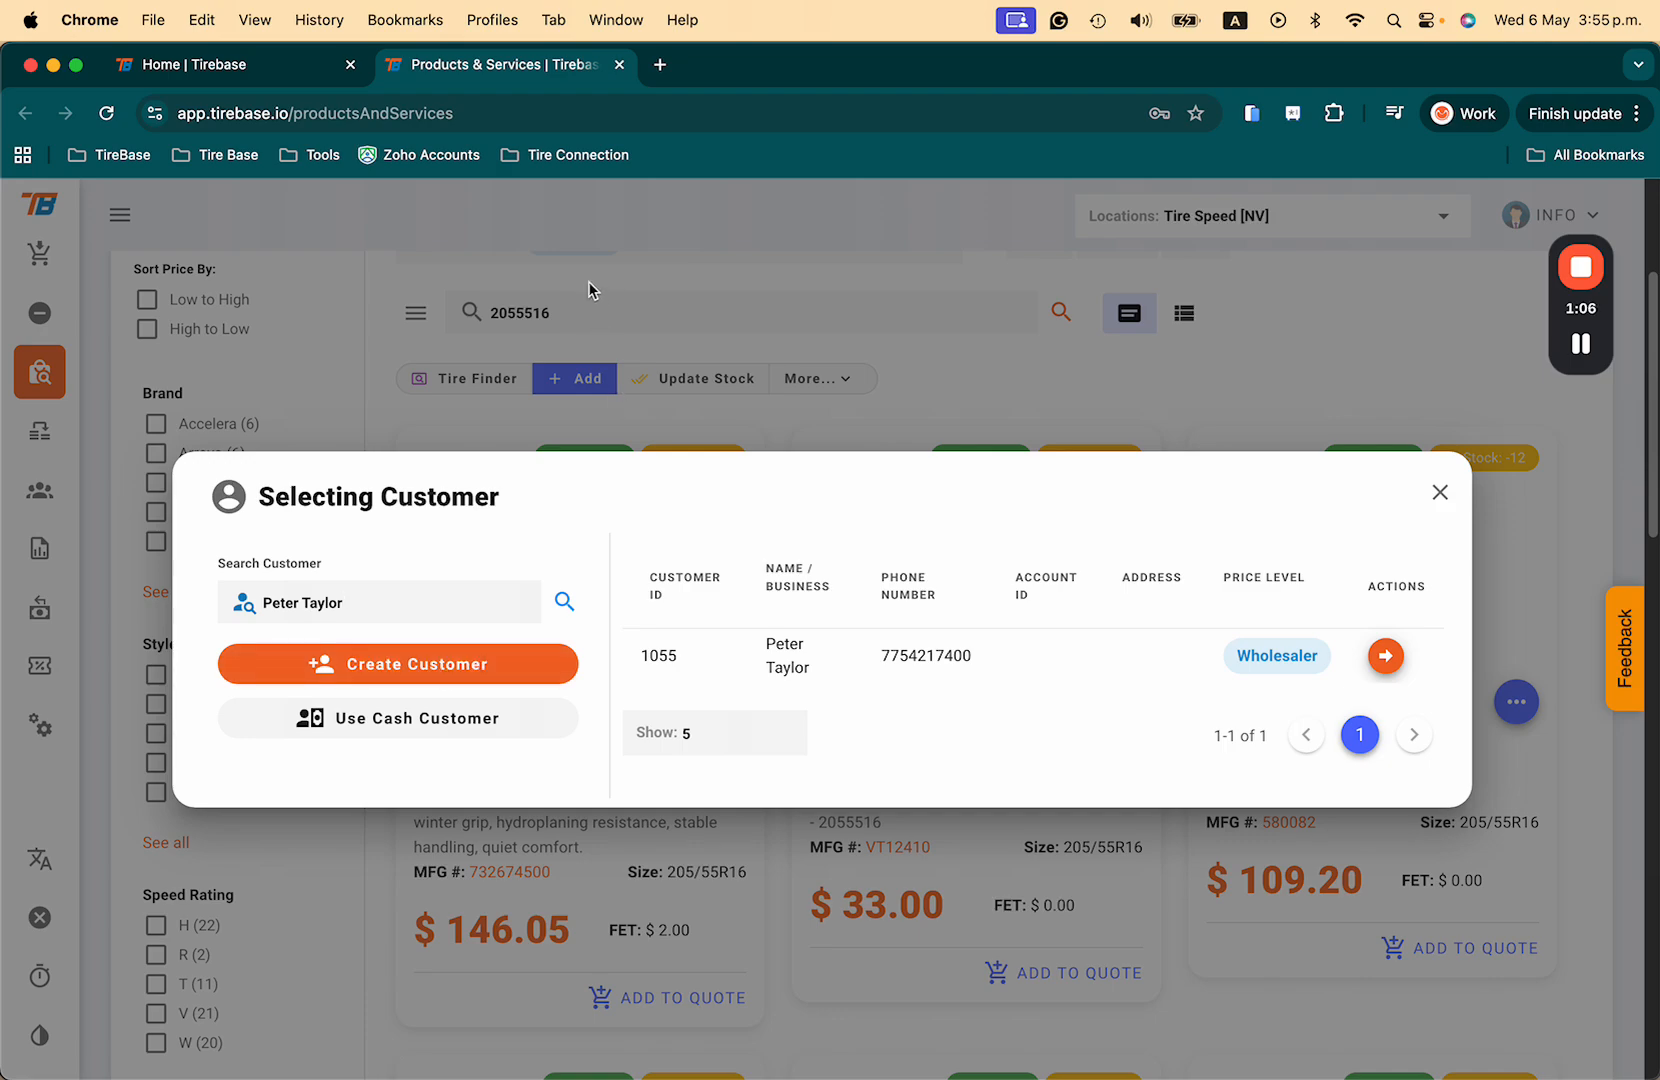
{"action": "left_click", "coordinate": [1386, 656]}
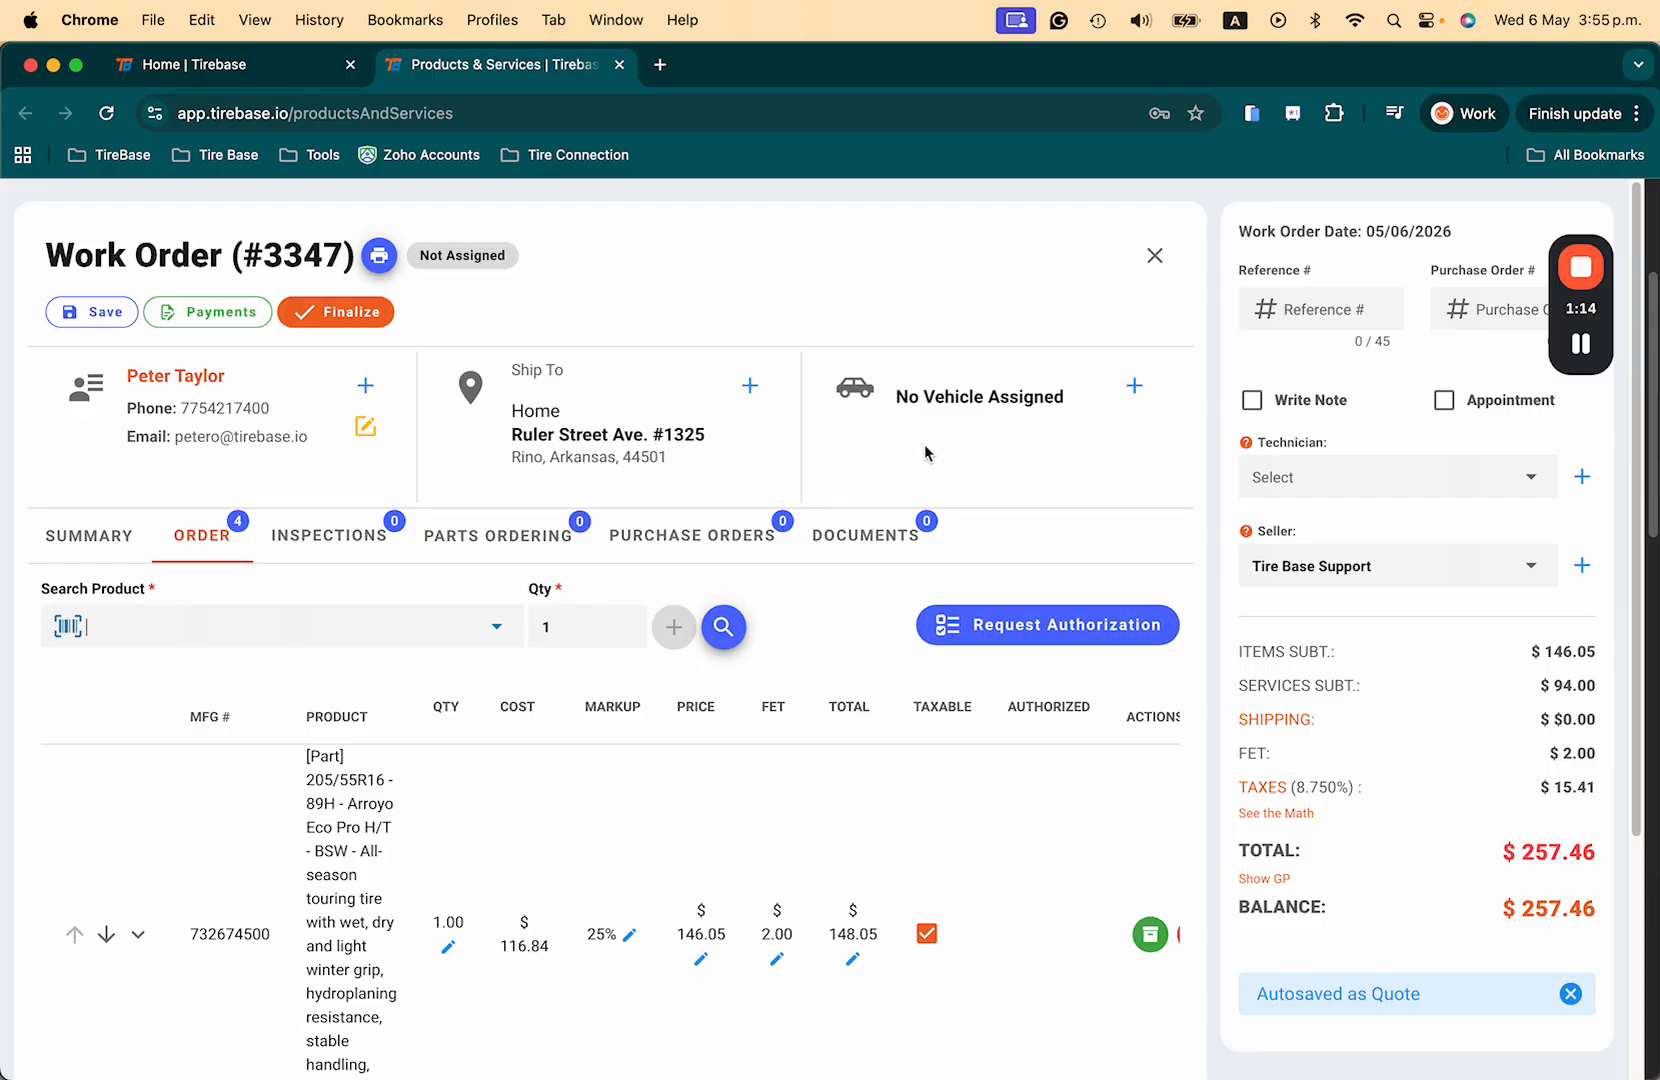
Step: Assign the customer's 2023 Asuna Sunfire to the work order and set its Mileage In to 20,446
{"action": "left_click", "coordinate": [1134, 385]}
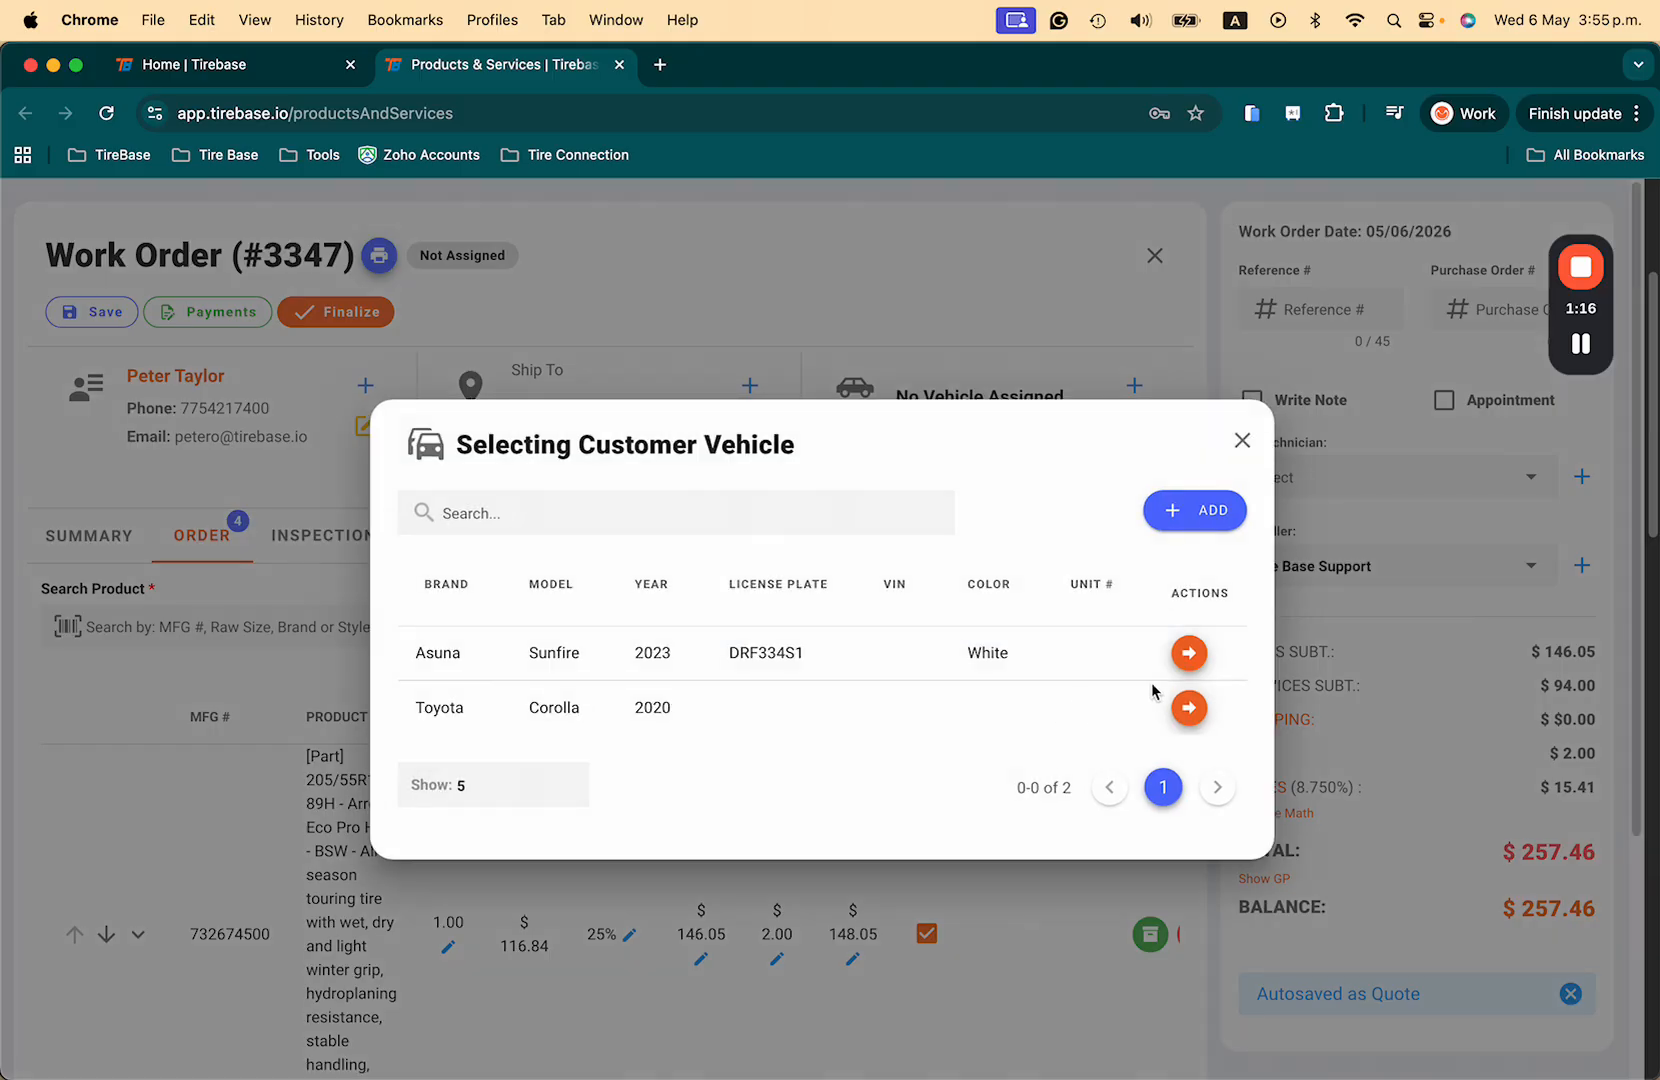
{"action": "left_click", "coordinate": [1187, 652]}
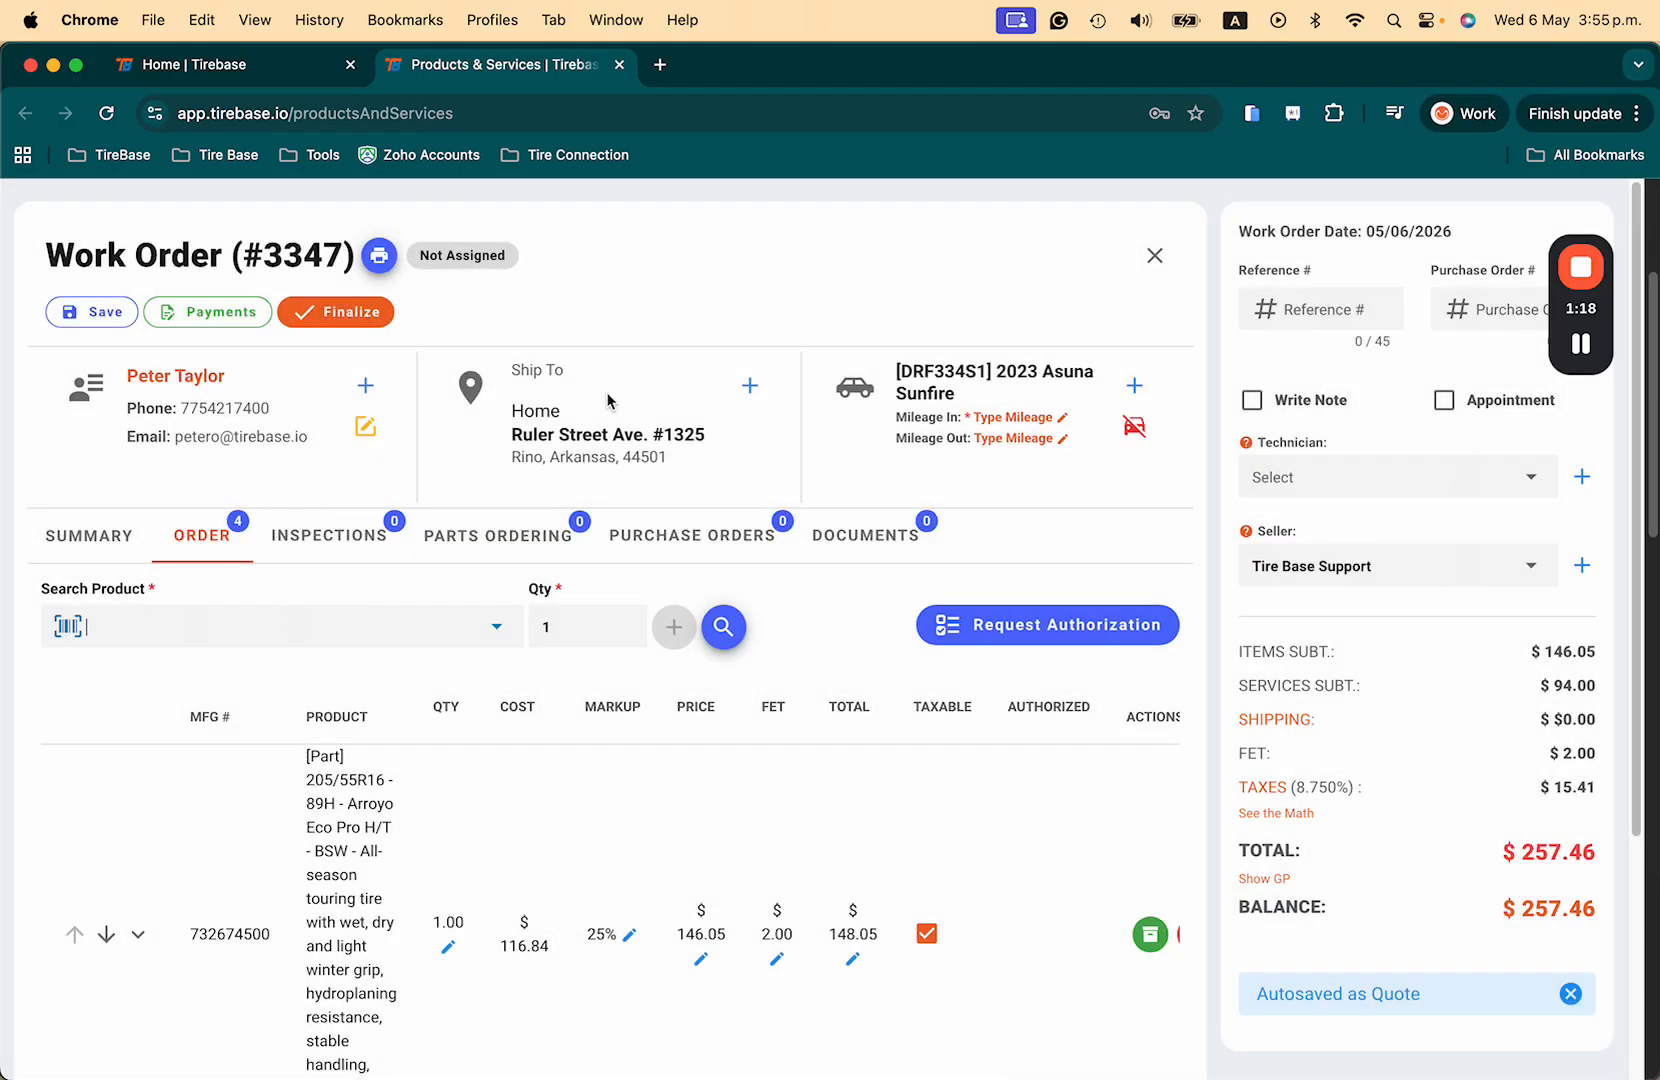
{"action": "left_click", "coordinate": [1033, 425]}
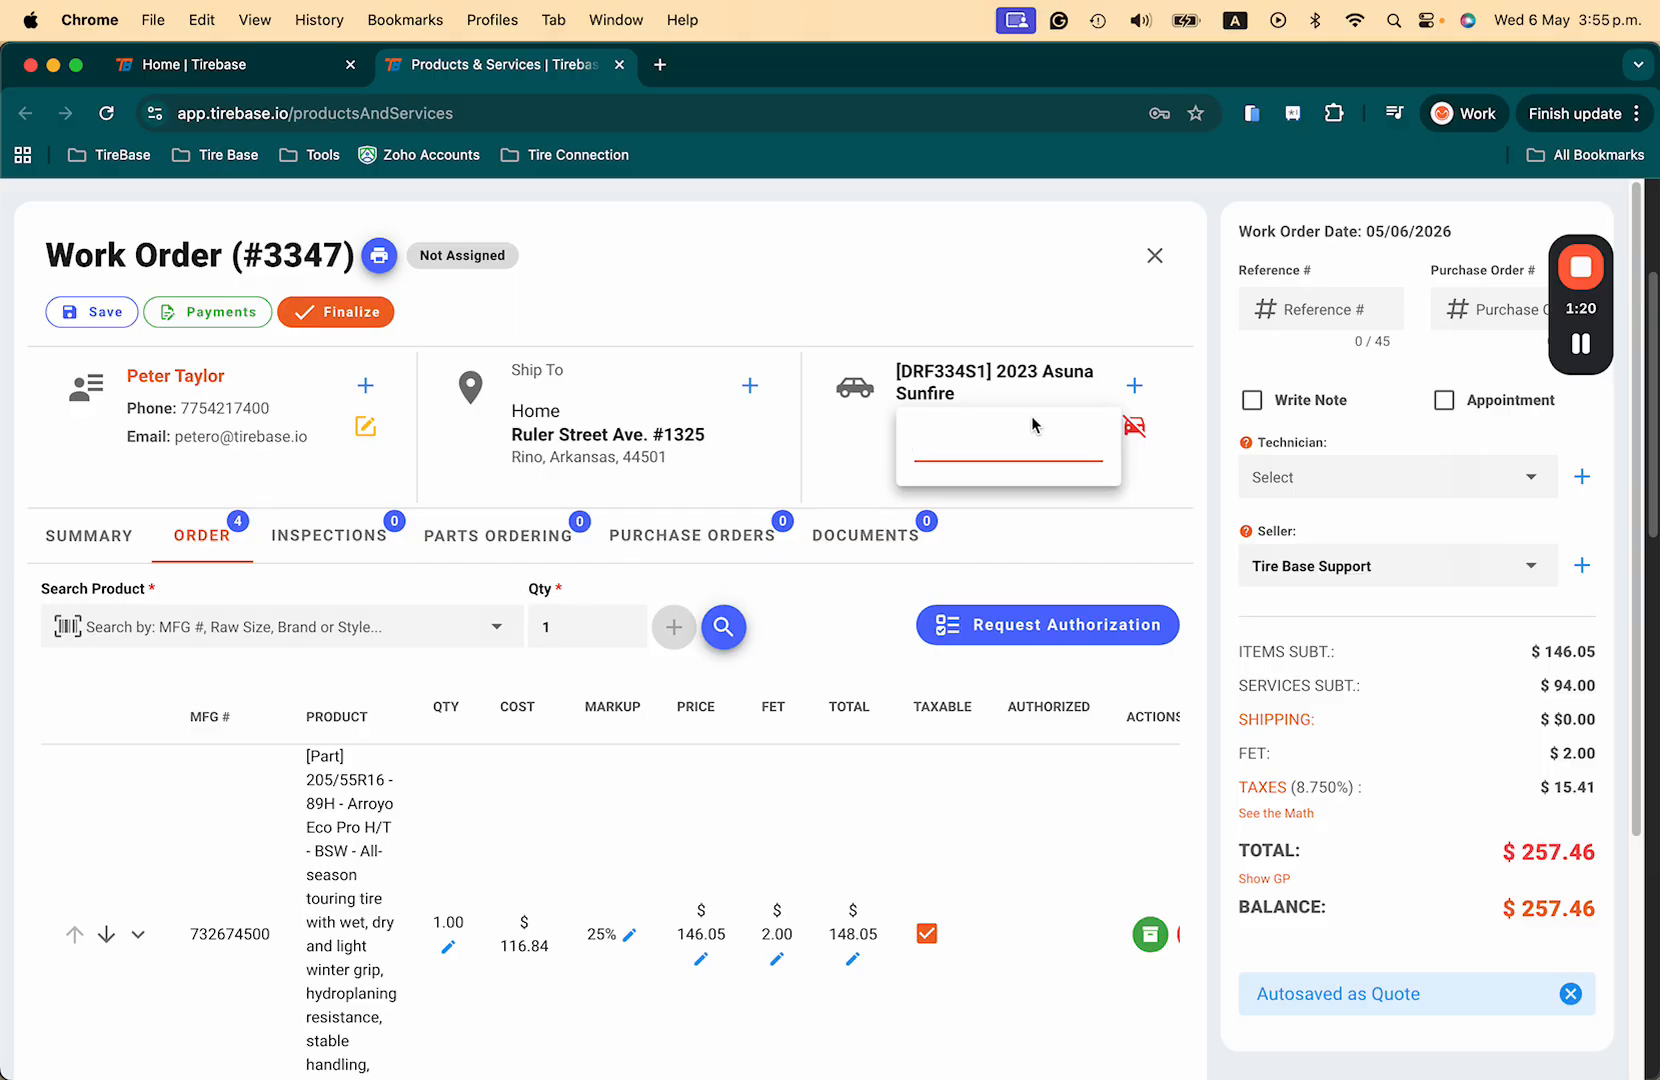
{"action": "type", "text": "20,446"}
{"action": "key", "text": "Return"}
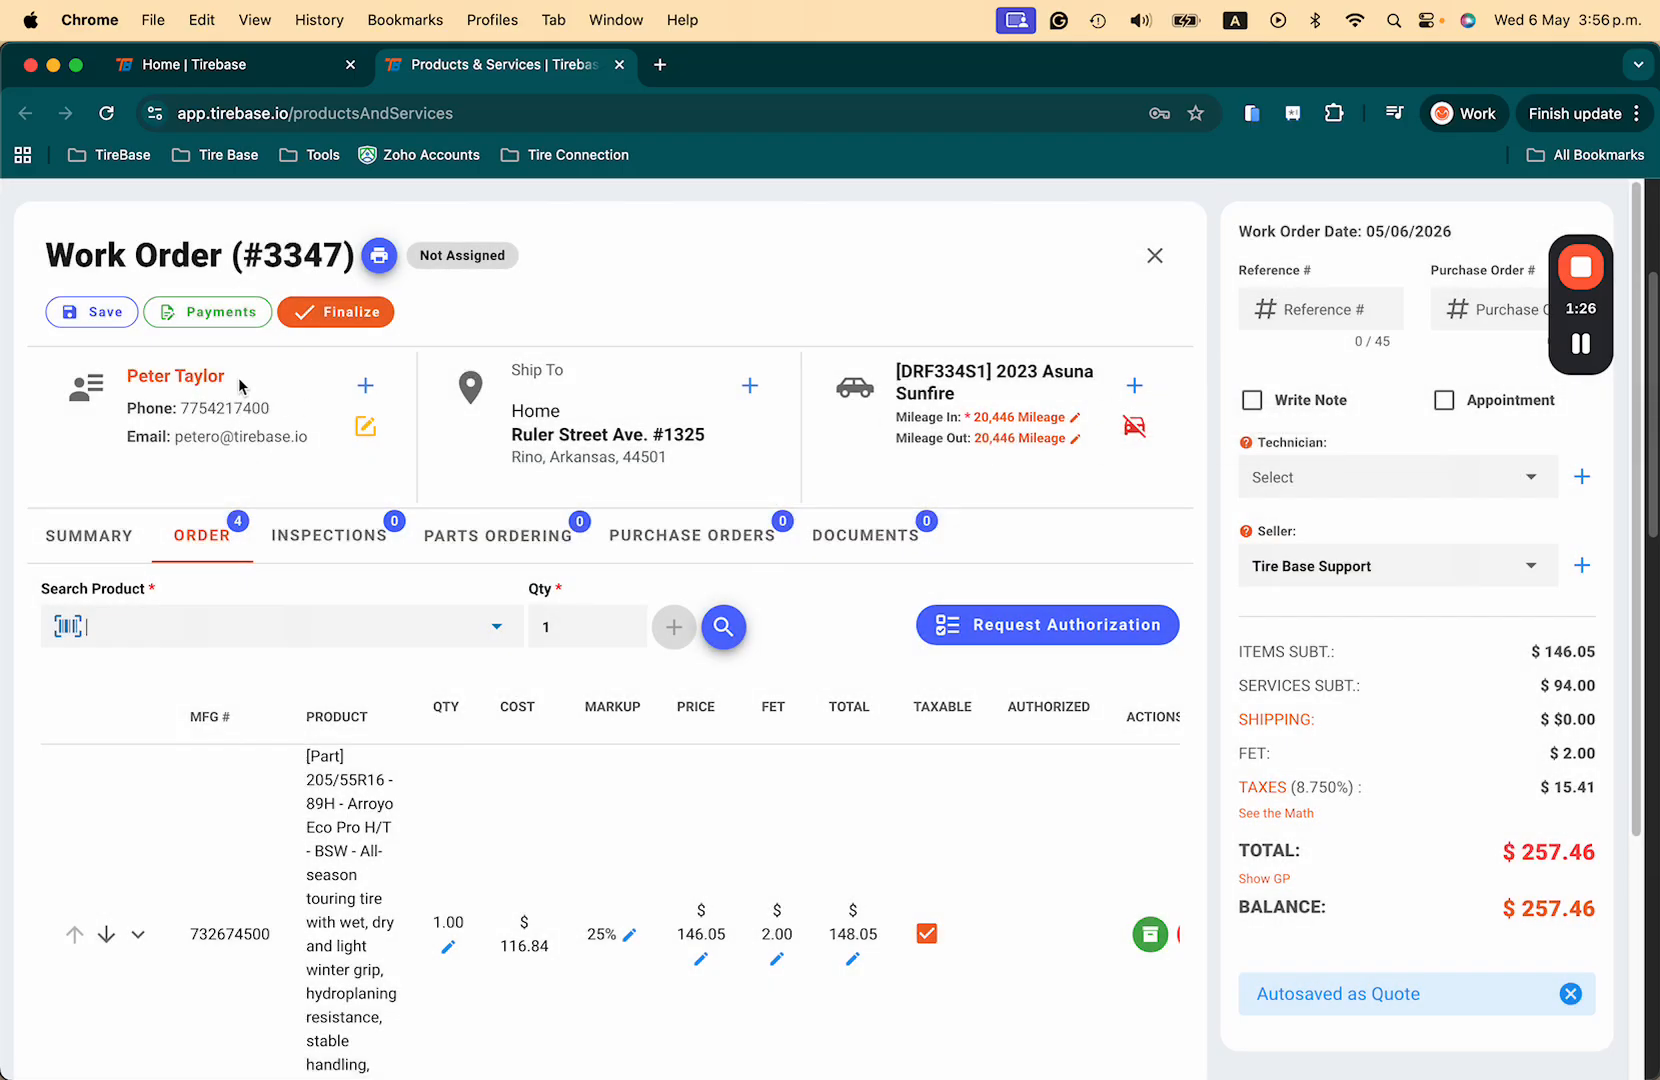
Step: Remove the Tire Mount Base, 27 service and Automatic Elevation labor lines from the order
{"action": "left_click", "coordinate": [223, 606]}
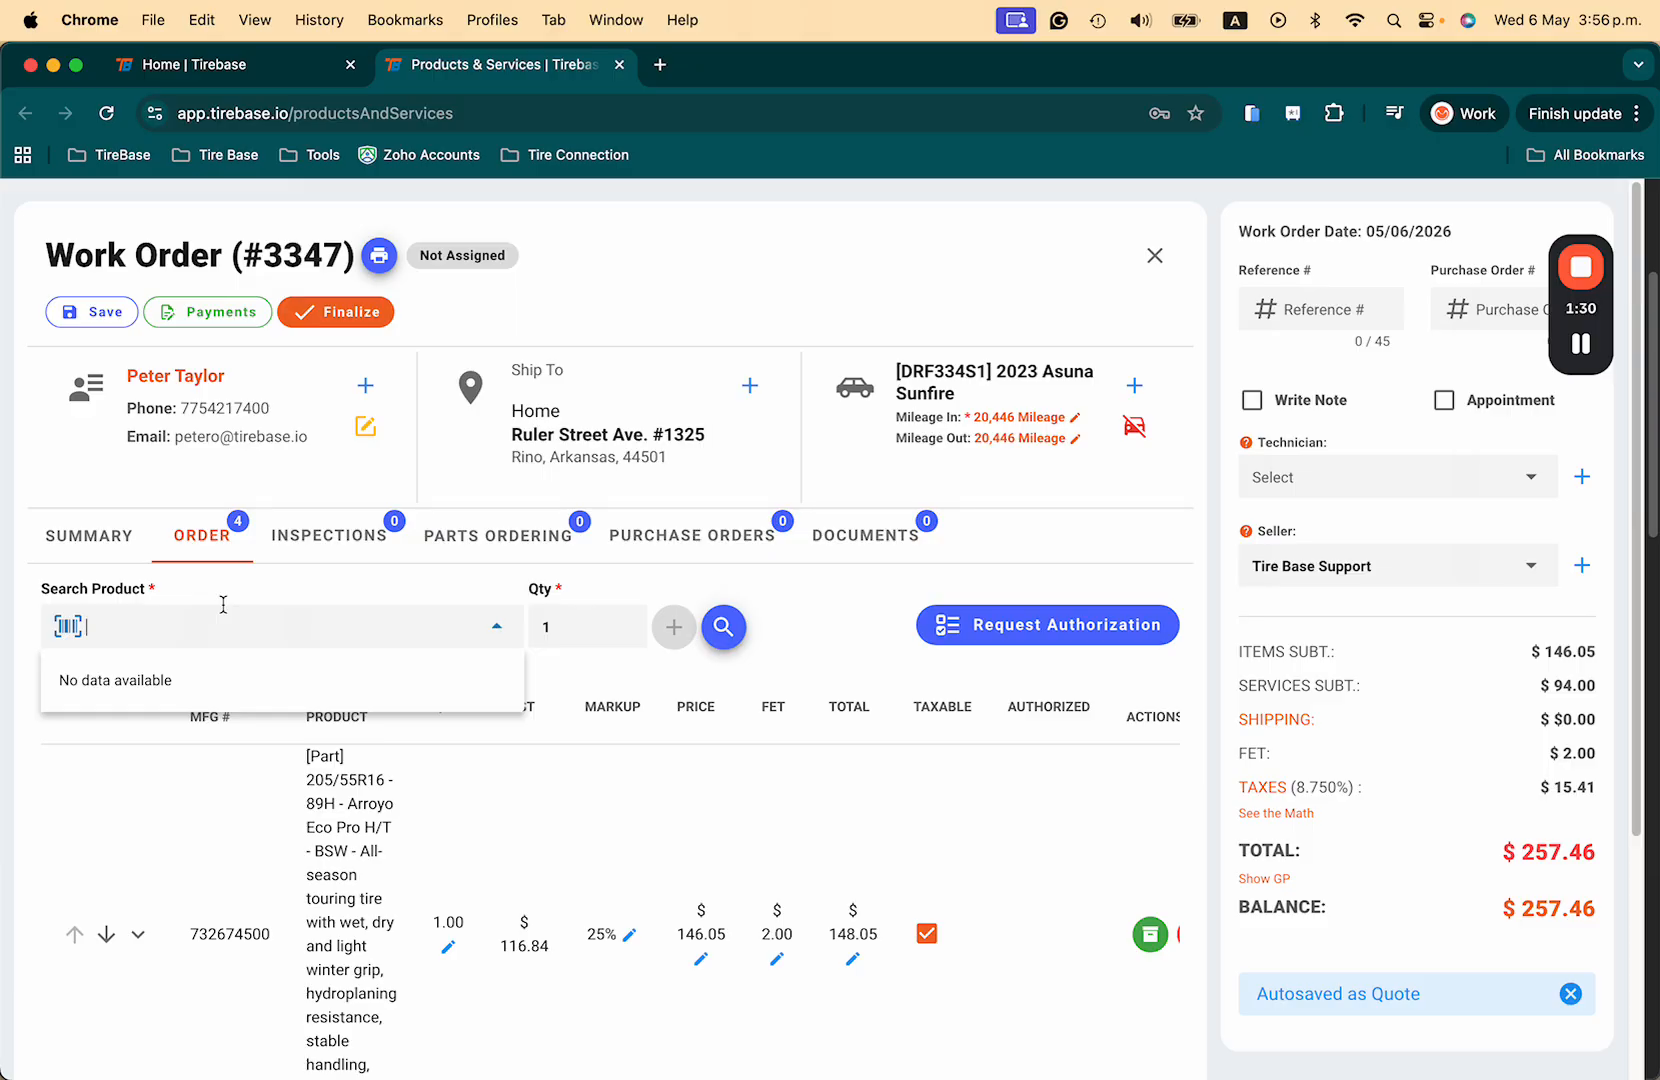
{"action": "scroll", "coordinate": [1030, 903], "scroll_direction": "down", "scroll_amount": 5}
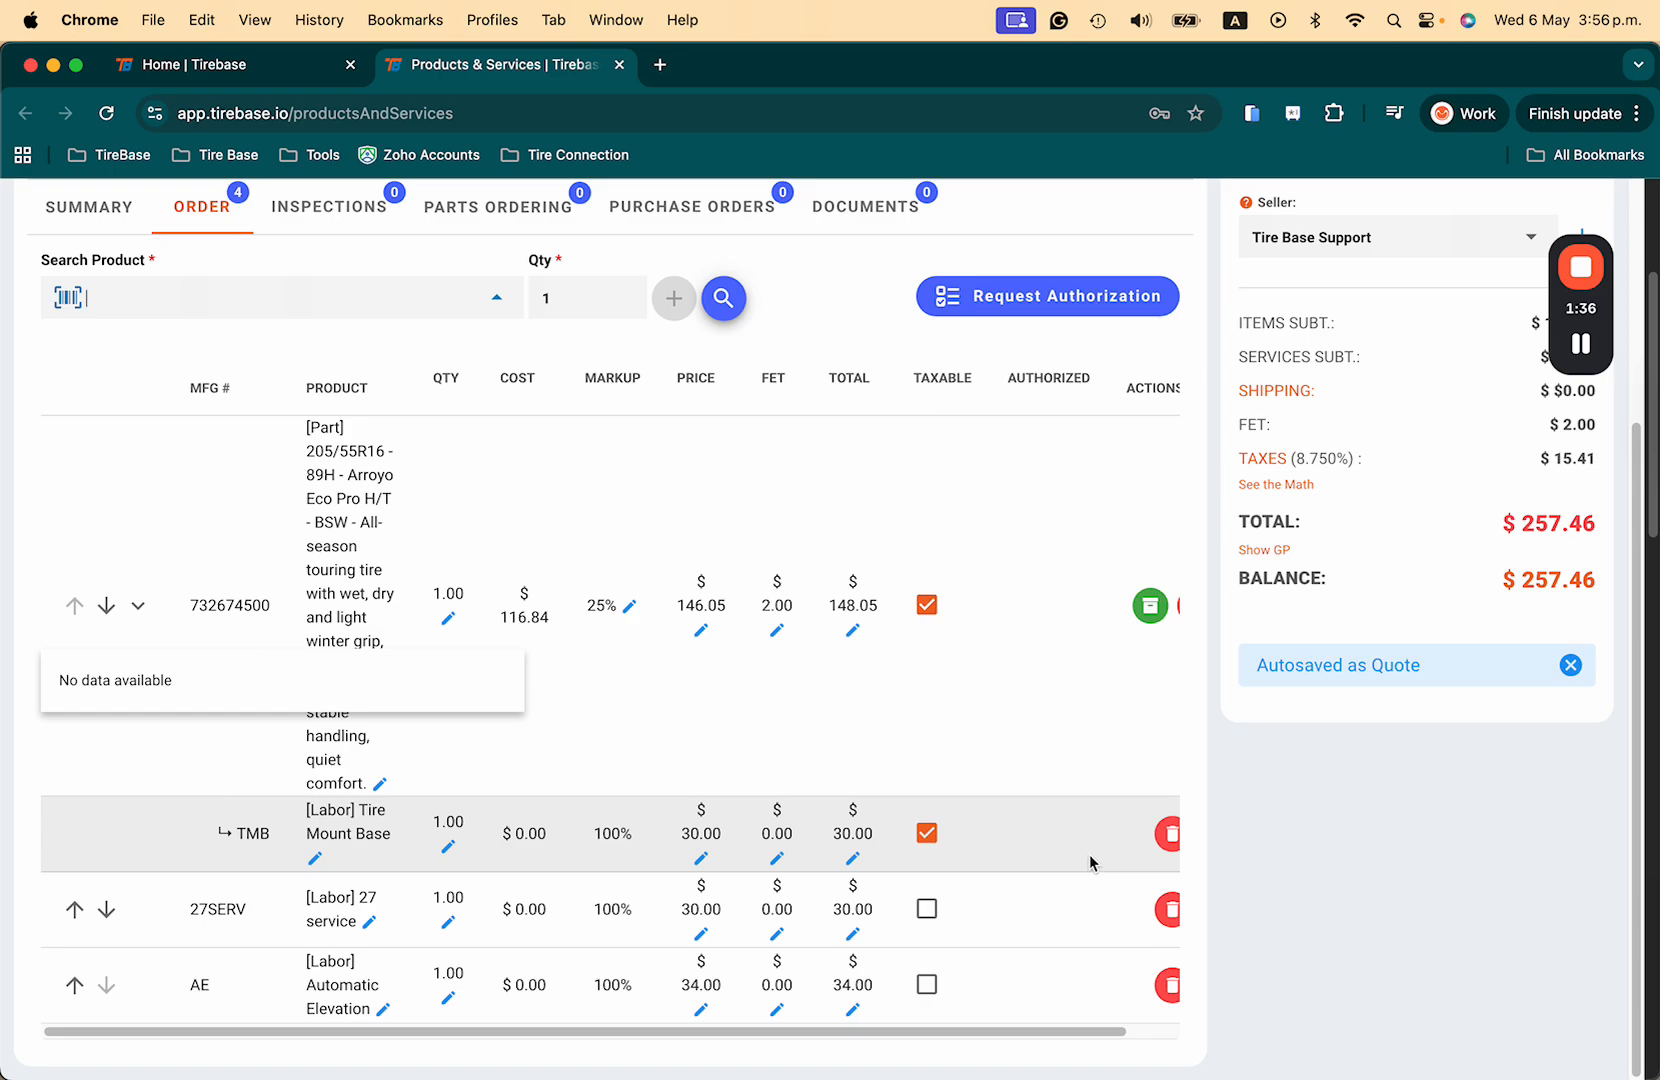
{"action": "left_click", "coordinate": [1164, 845]}
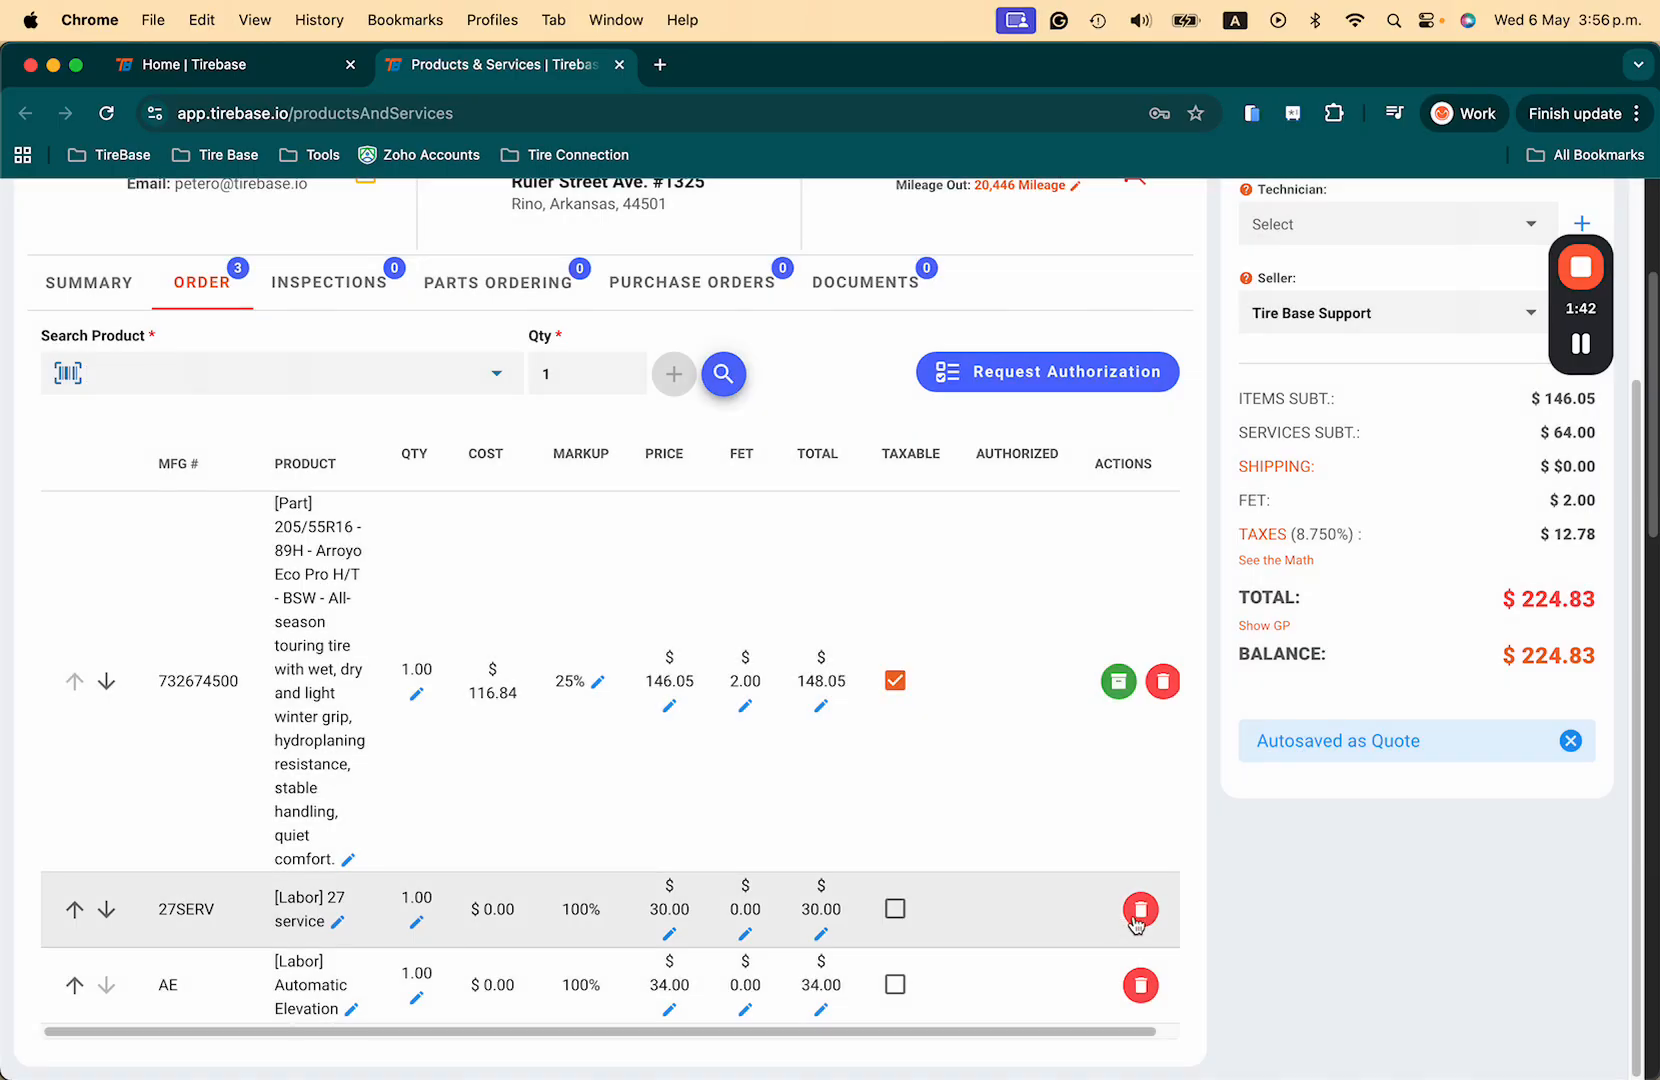
{"action": "left_click", "coordinate": [1137, 909]}
{"action": "left_click", "coordinate": [1137, 979]}
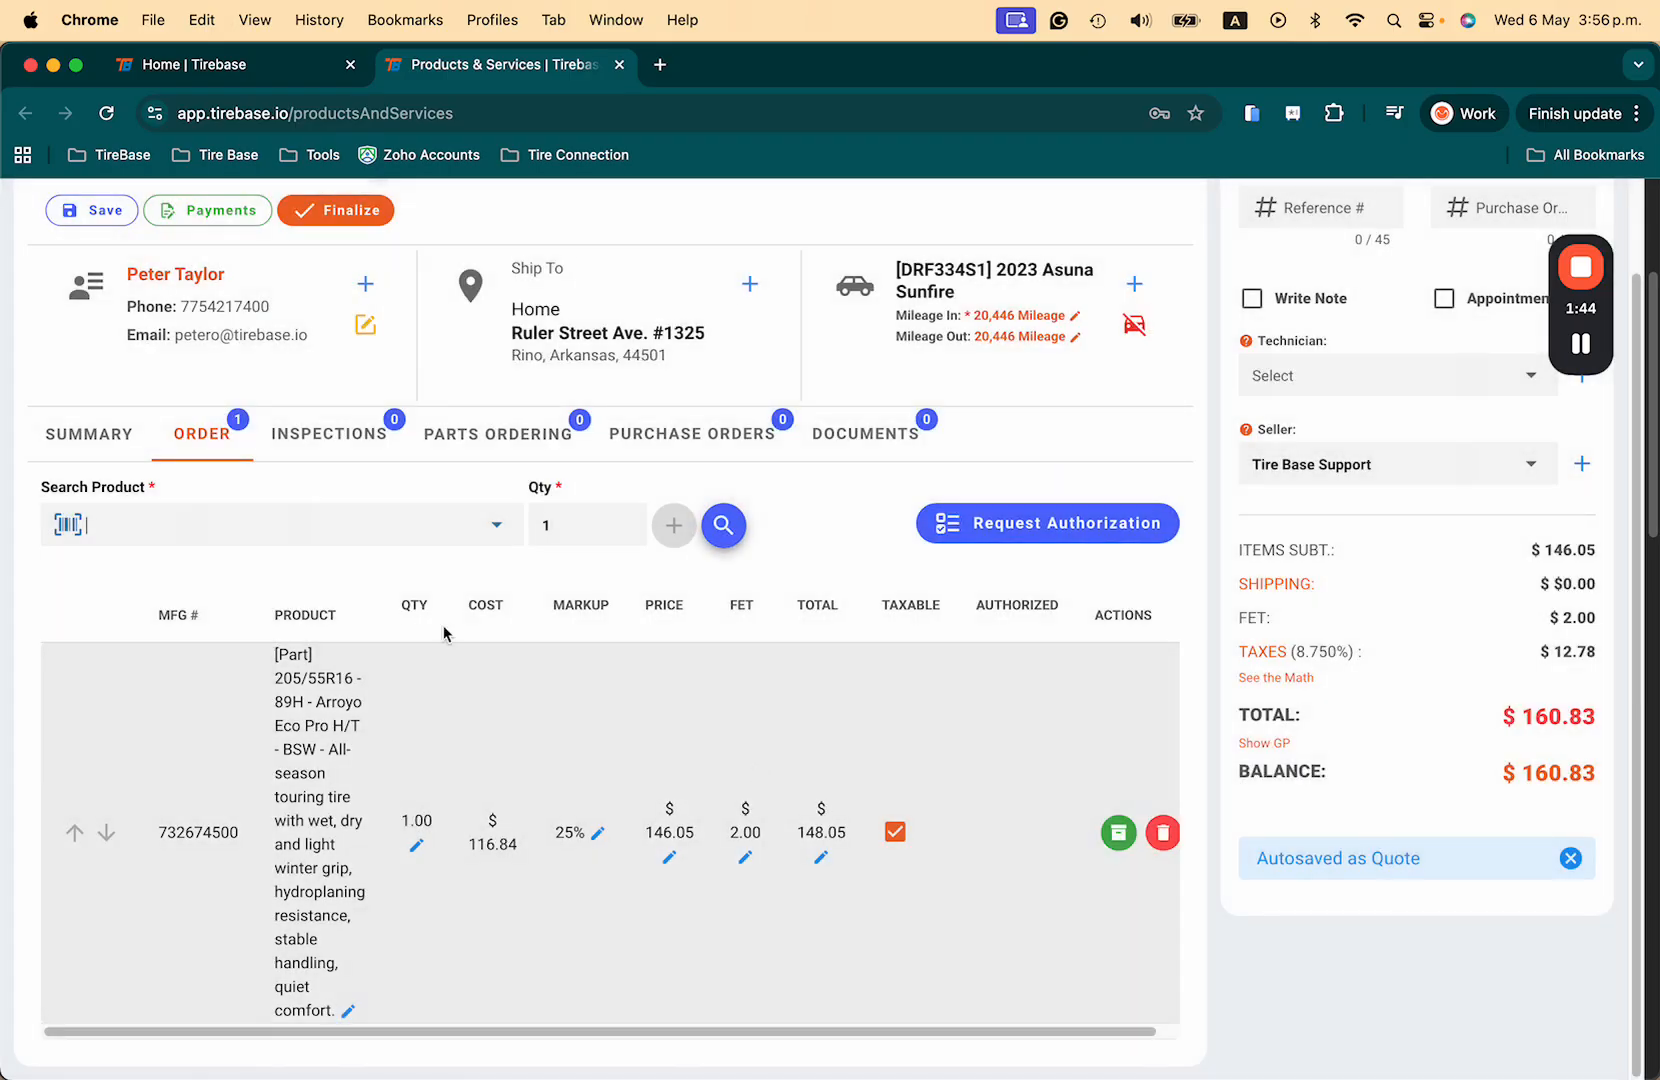
Step: Find services matching "mount" and add one TMS - Tire Mount Speciality labor line to the order
{"action": "left_click", "coordinate": [319, 524]}
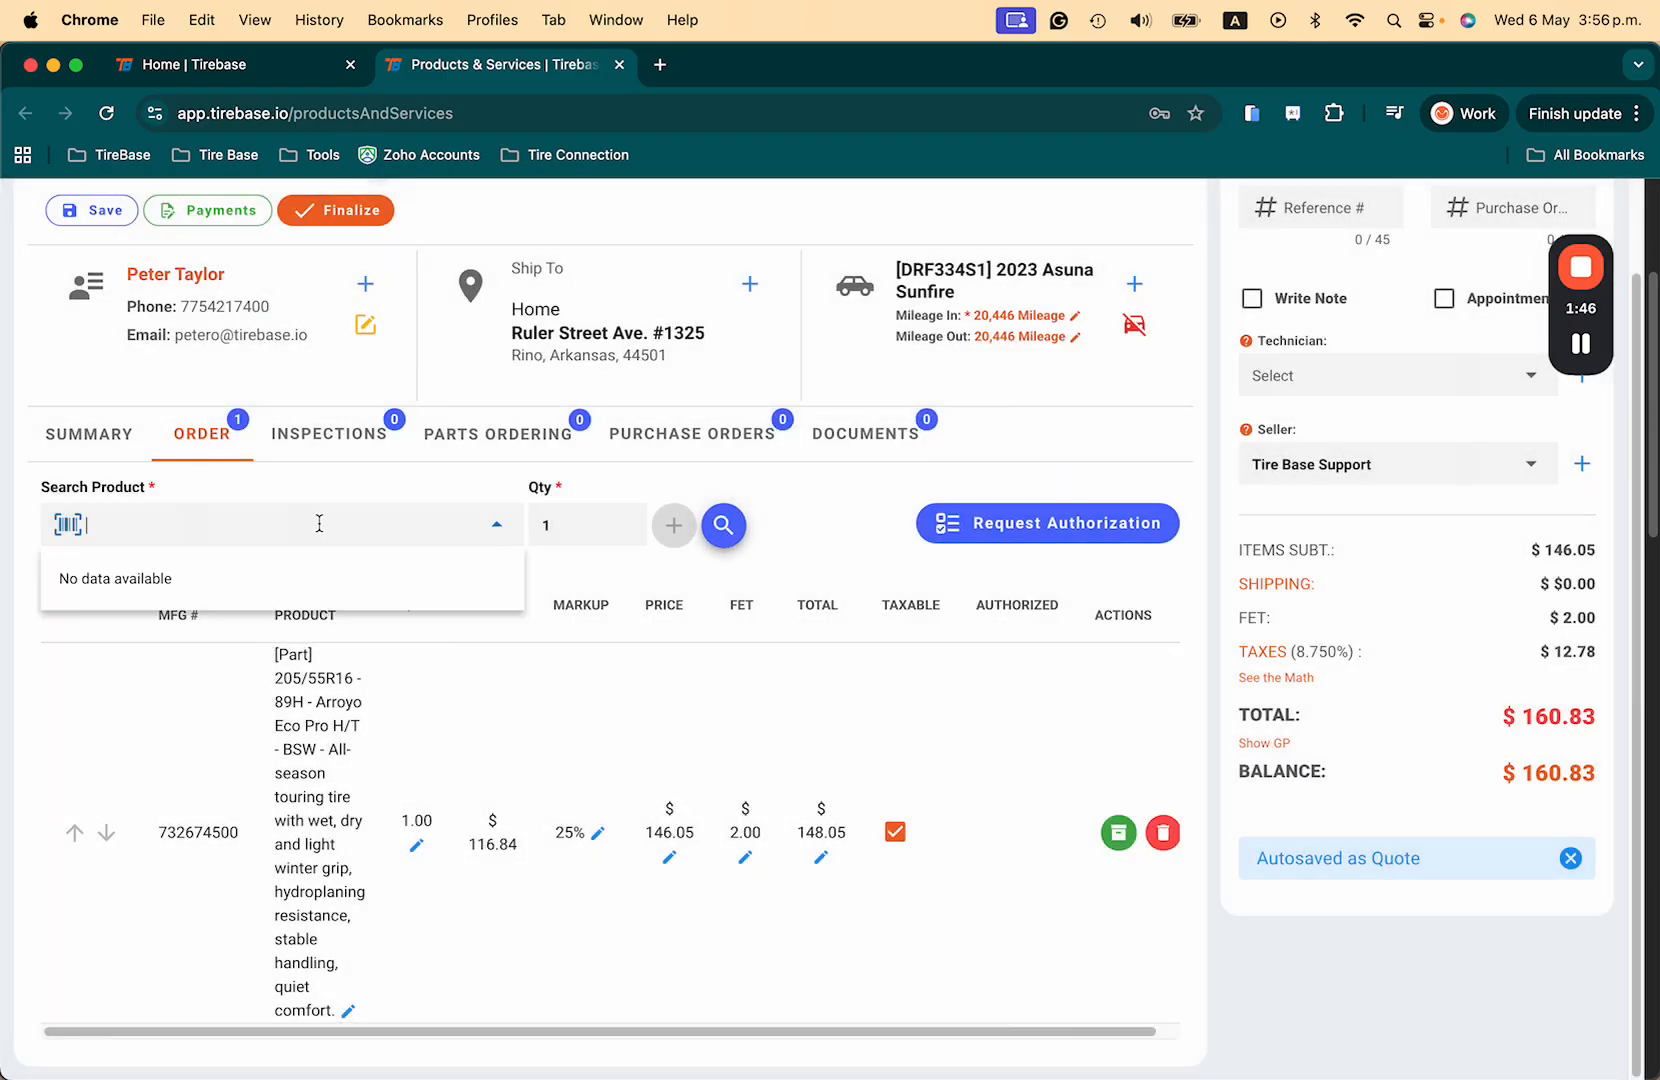
{"action": "type", "text": "mount"}
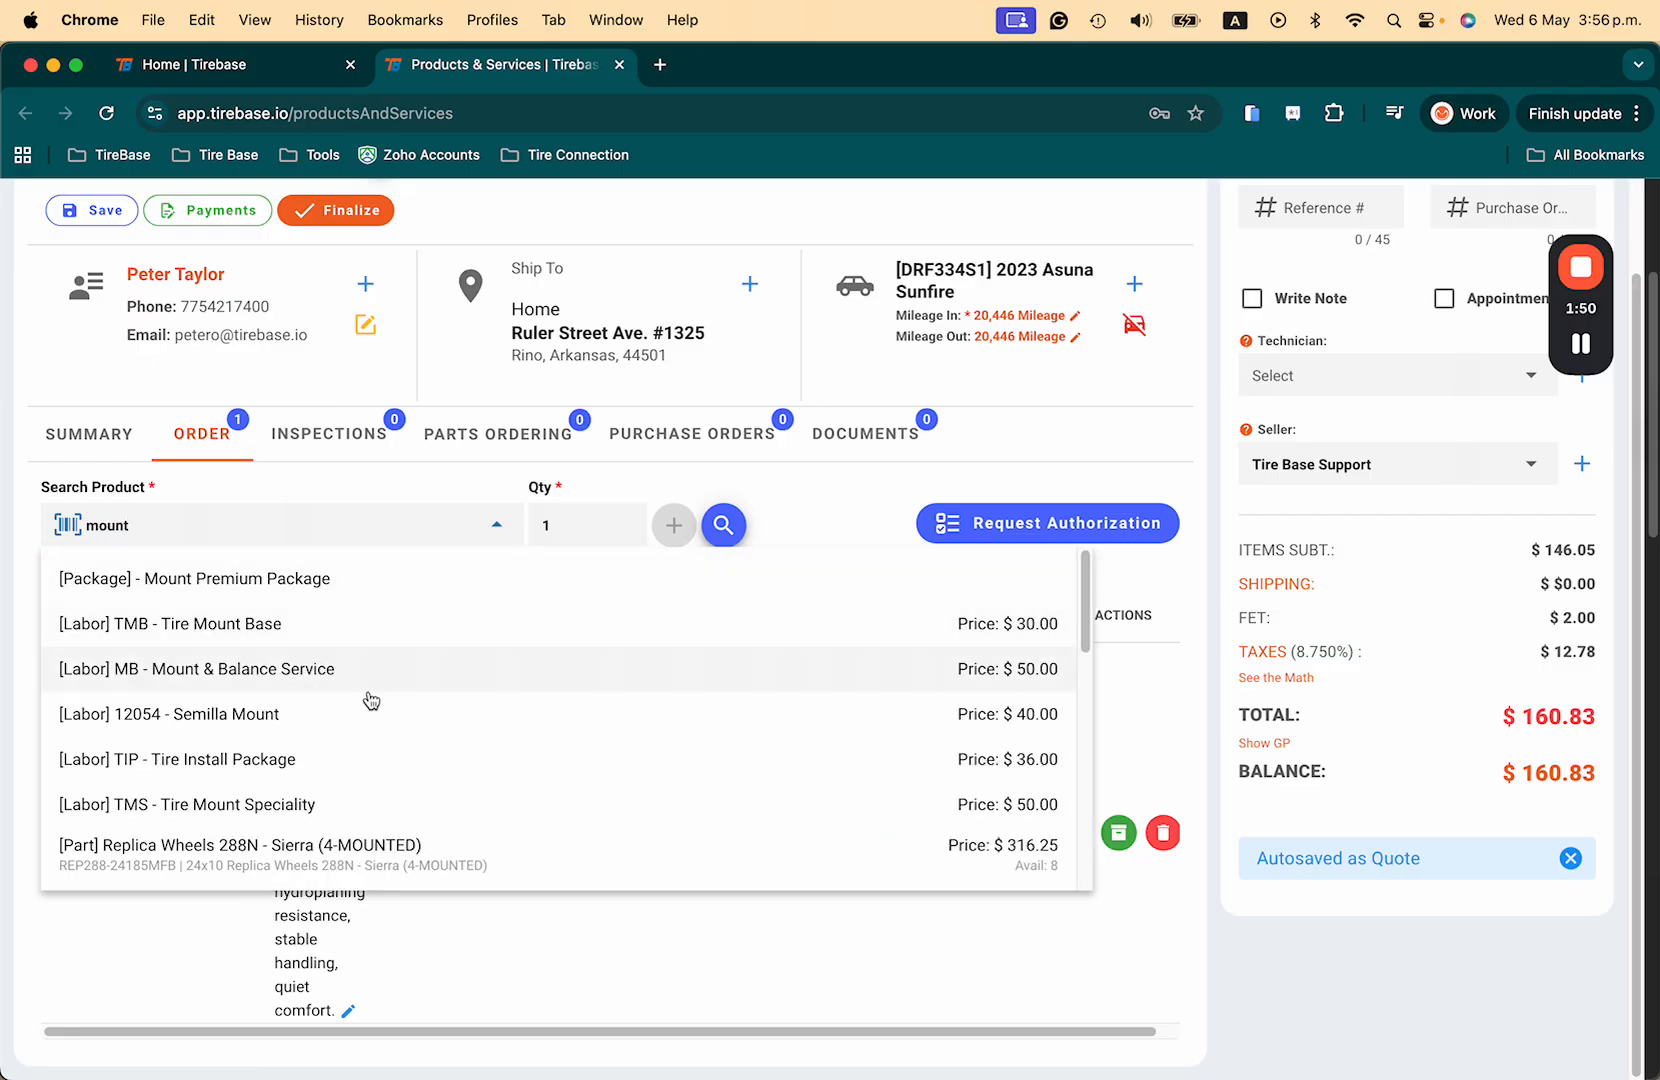
{"action": "left_click", "coordinate": [257, 816]}
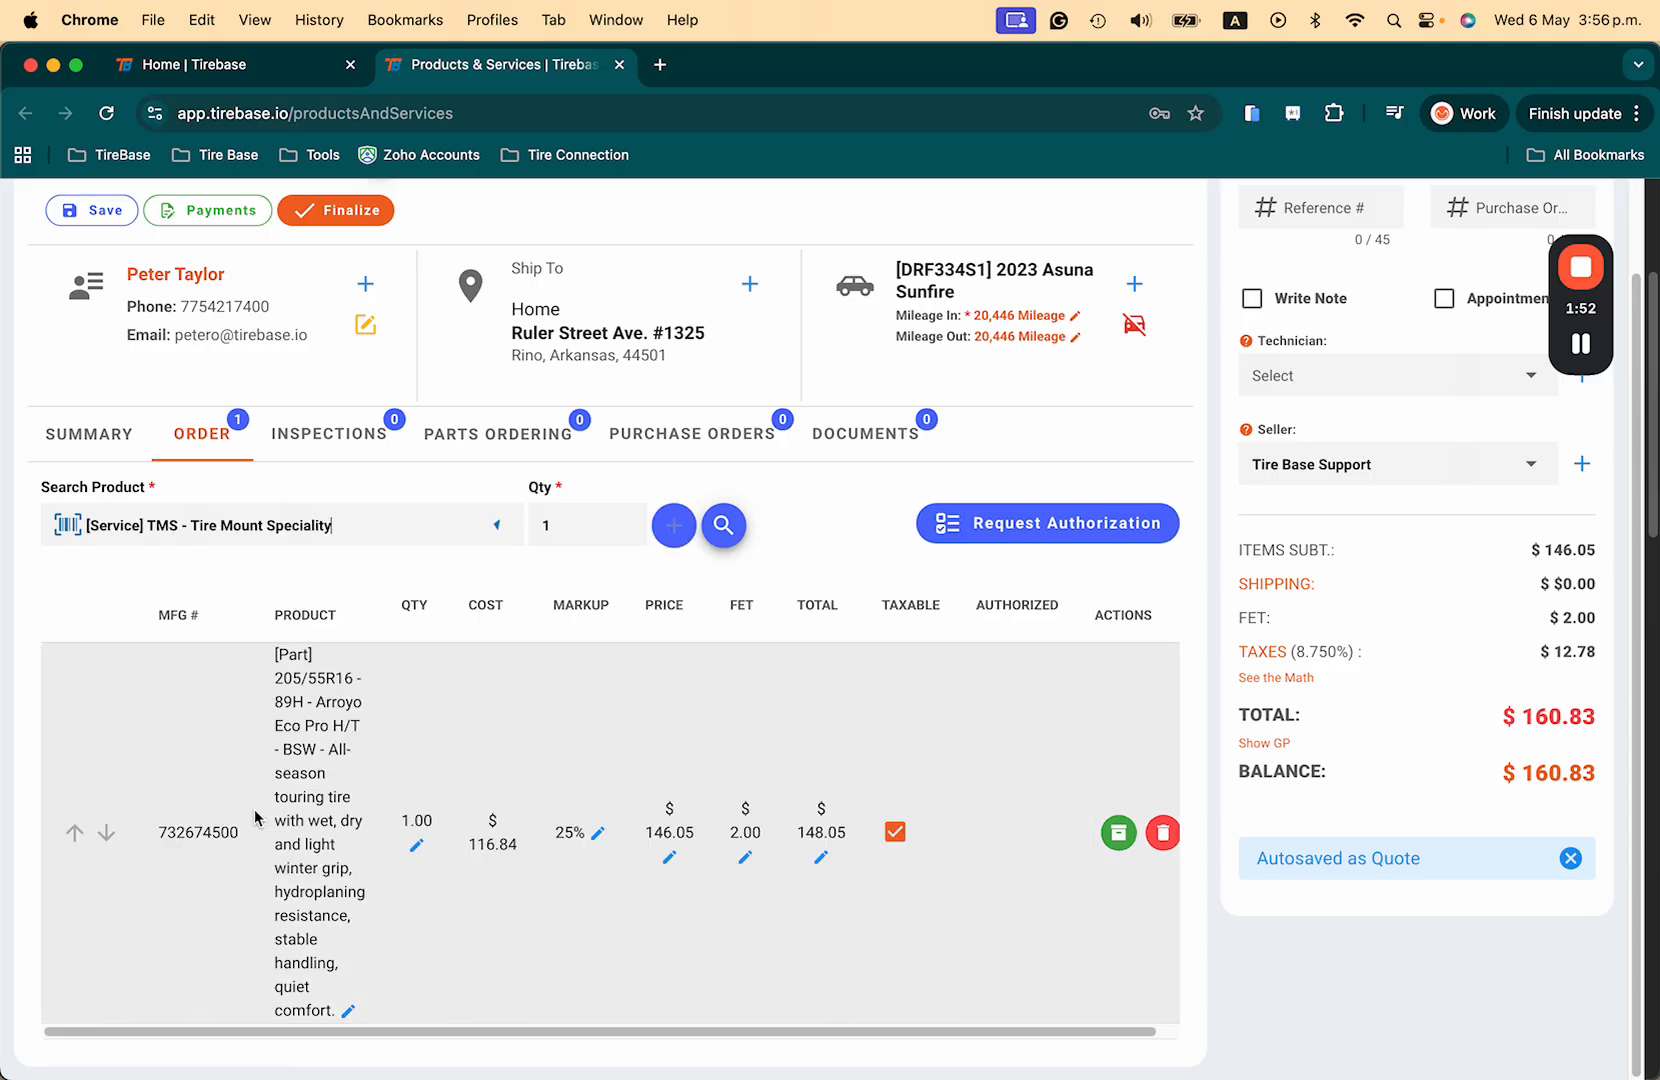
{"action": "left_click", "coordinate": [674, 527]}
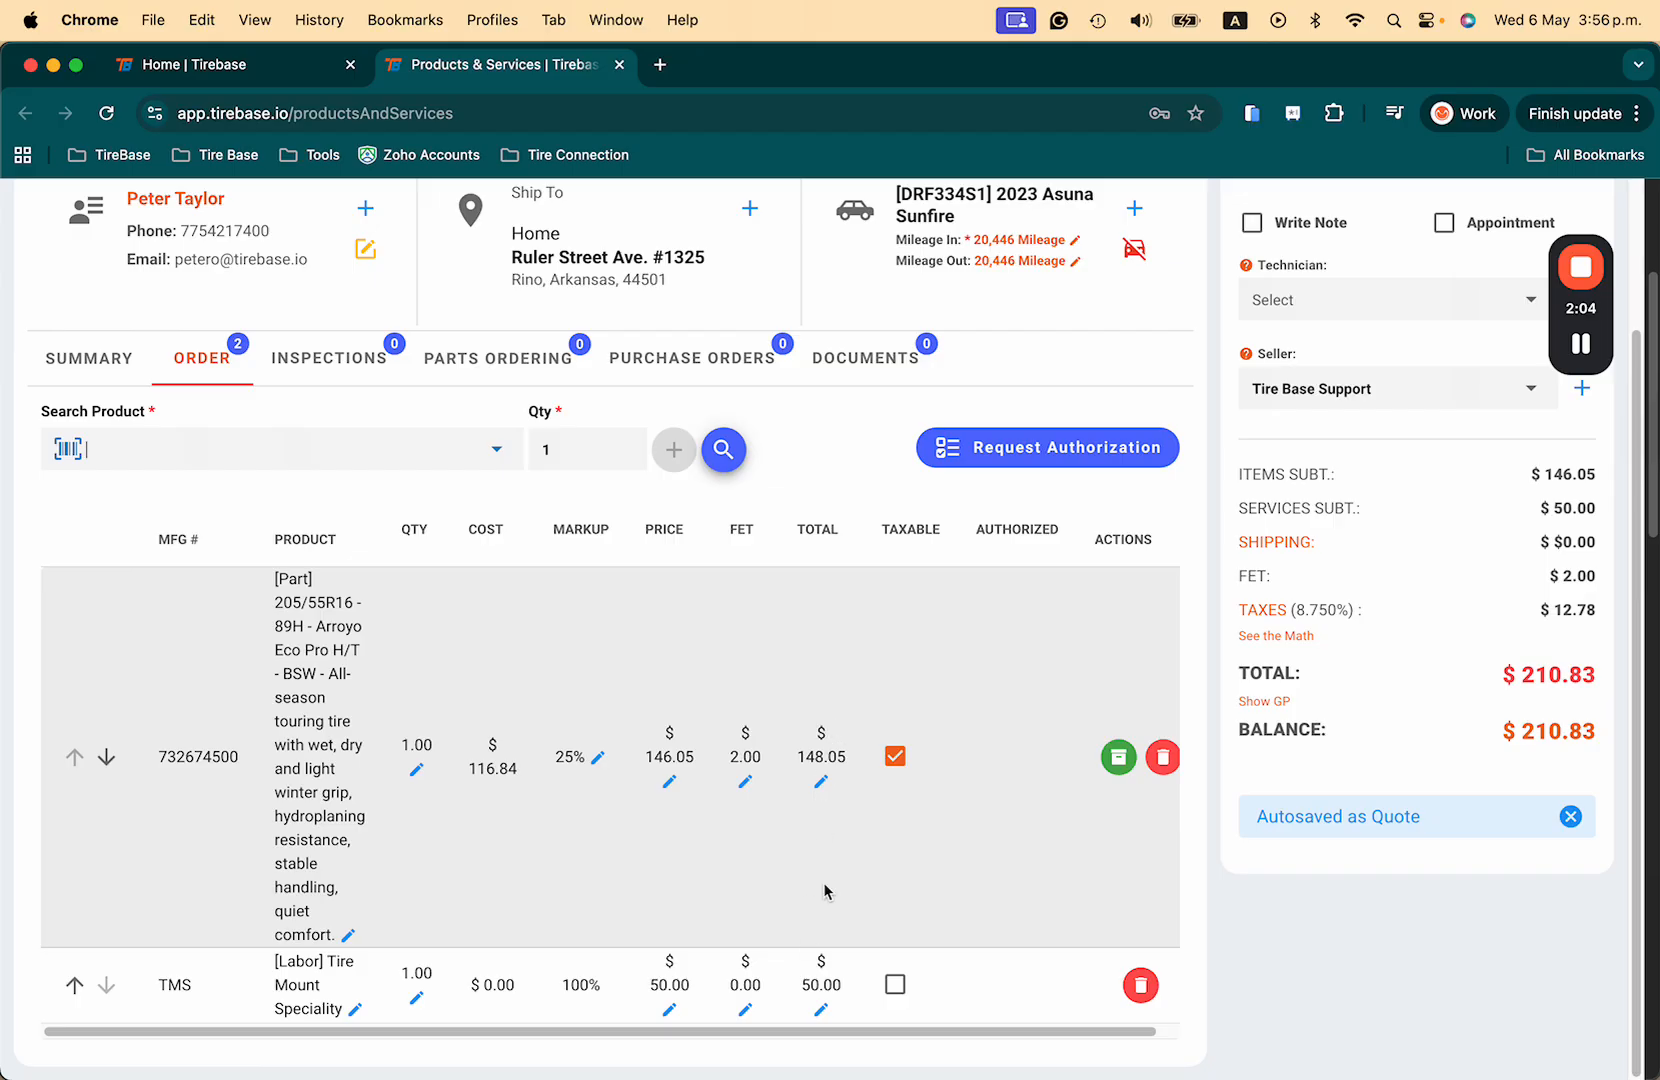
Step: Set the line total of the Arroyo tire to $150
{"action": "left_click", "coordinate": [822, 783]}
{"action": "type", "text": "150"}
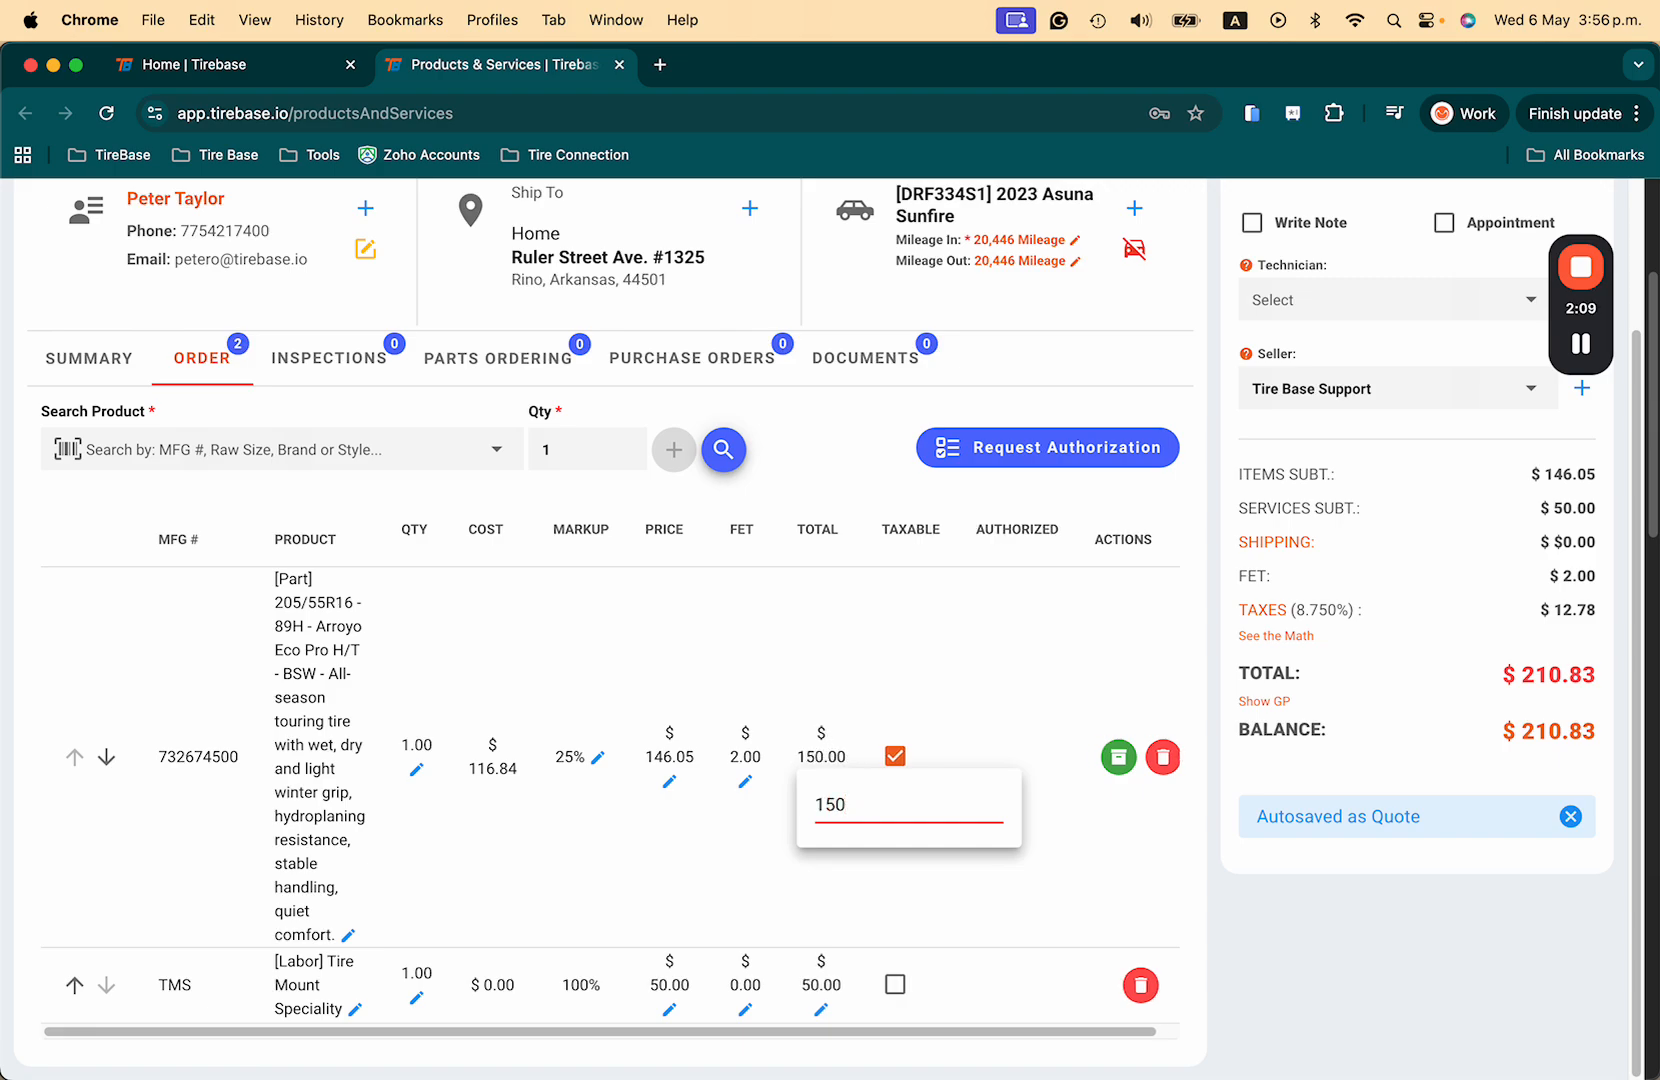
{"action": "key", "text": "Return"}
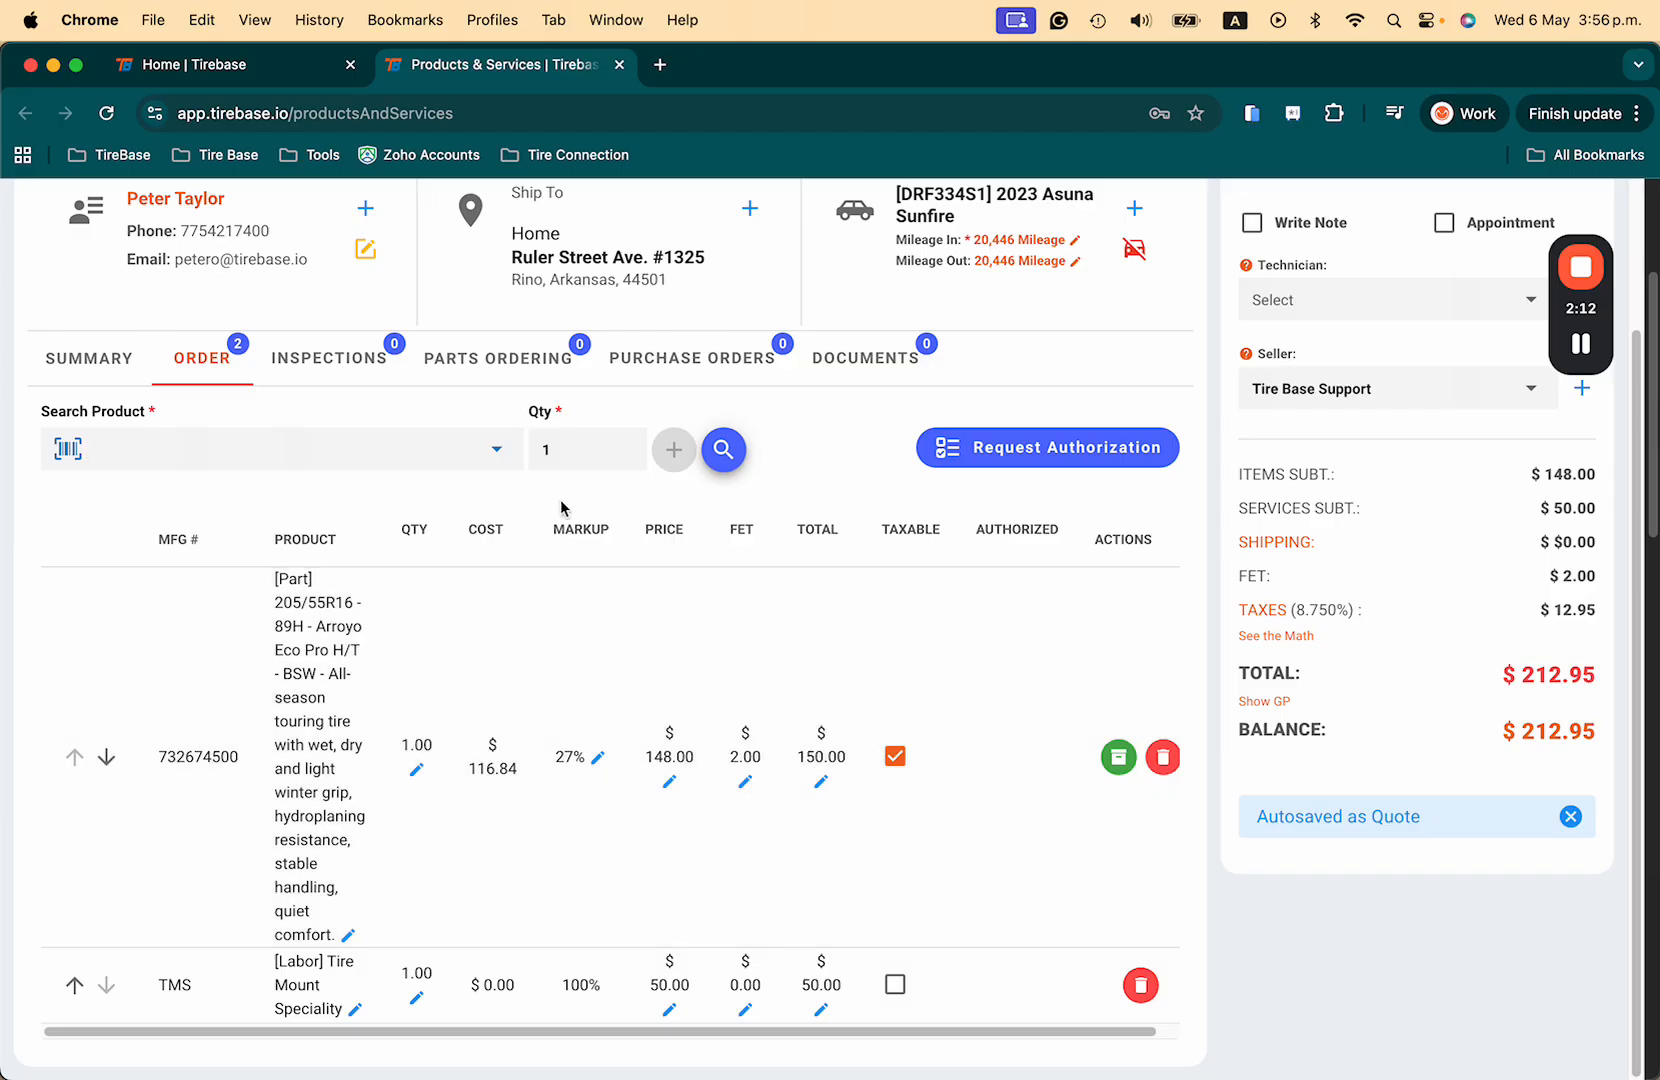
Step: Start an authorization request of type In Person and proceed to its list of order items
{"action": "scroll", "coordinate": [770, 695], "scroll_direction": "up", "scroll_amount": 3}
{"action": "scroll", "coordinate": [770, 695], "scroll_direction": "up", "scroll_amount": 1}
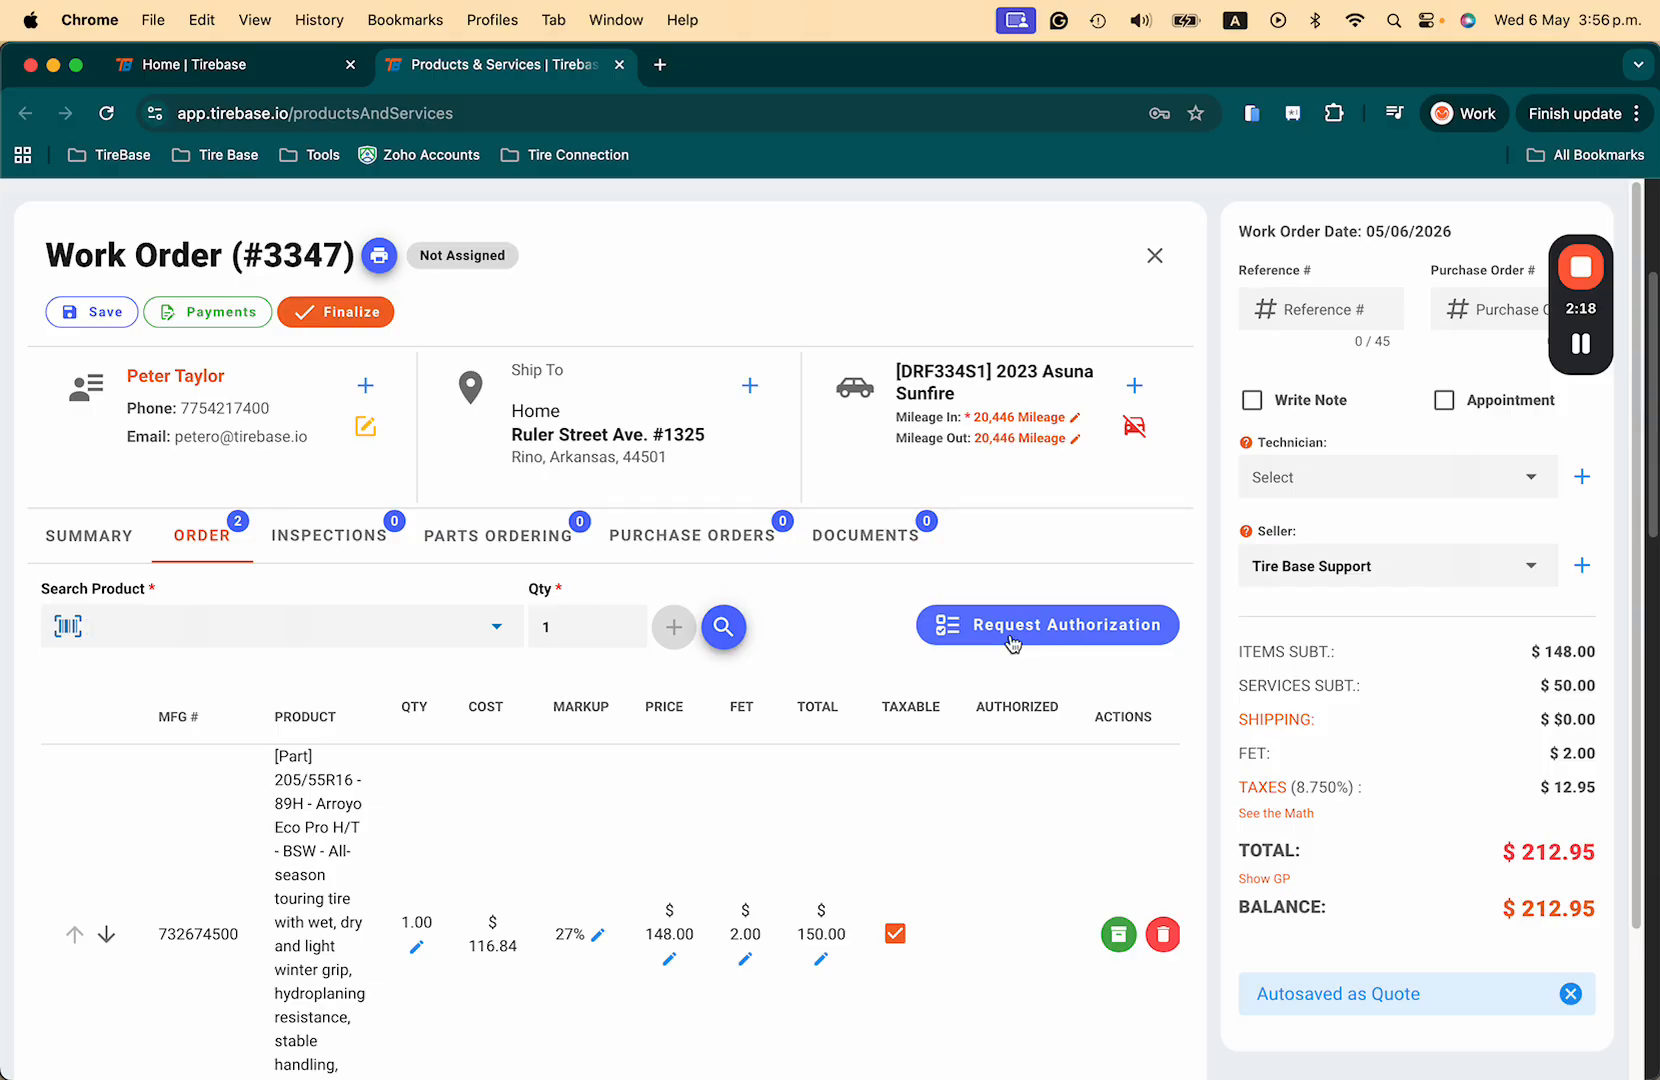
{"action": "left_click", "coordinate": [1012, 643]}
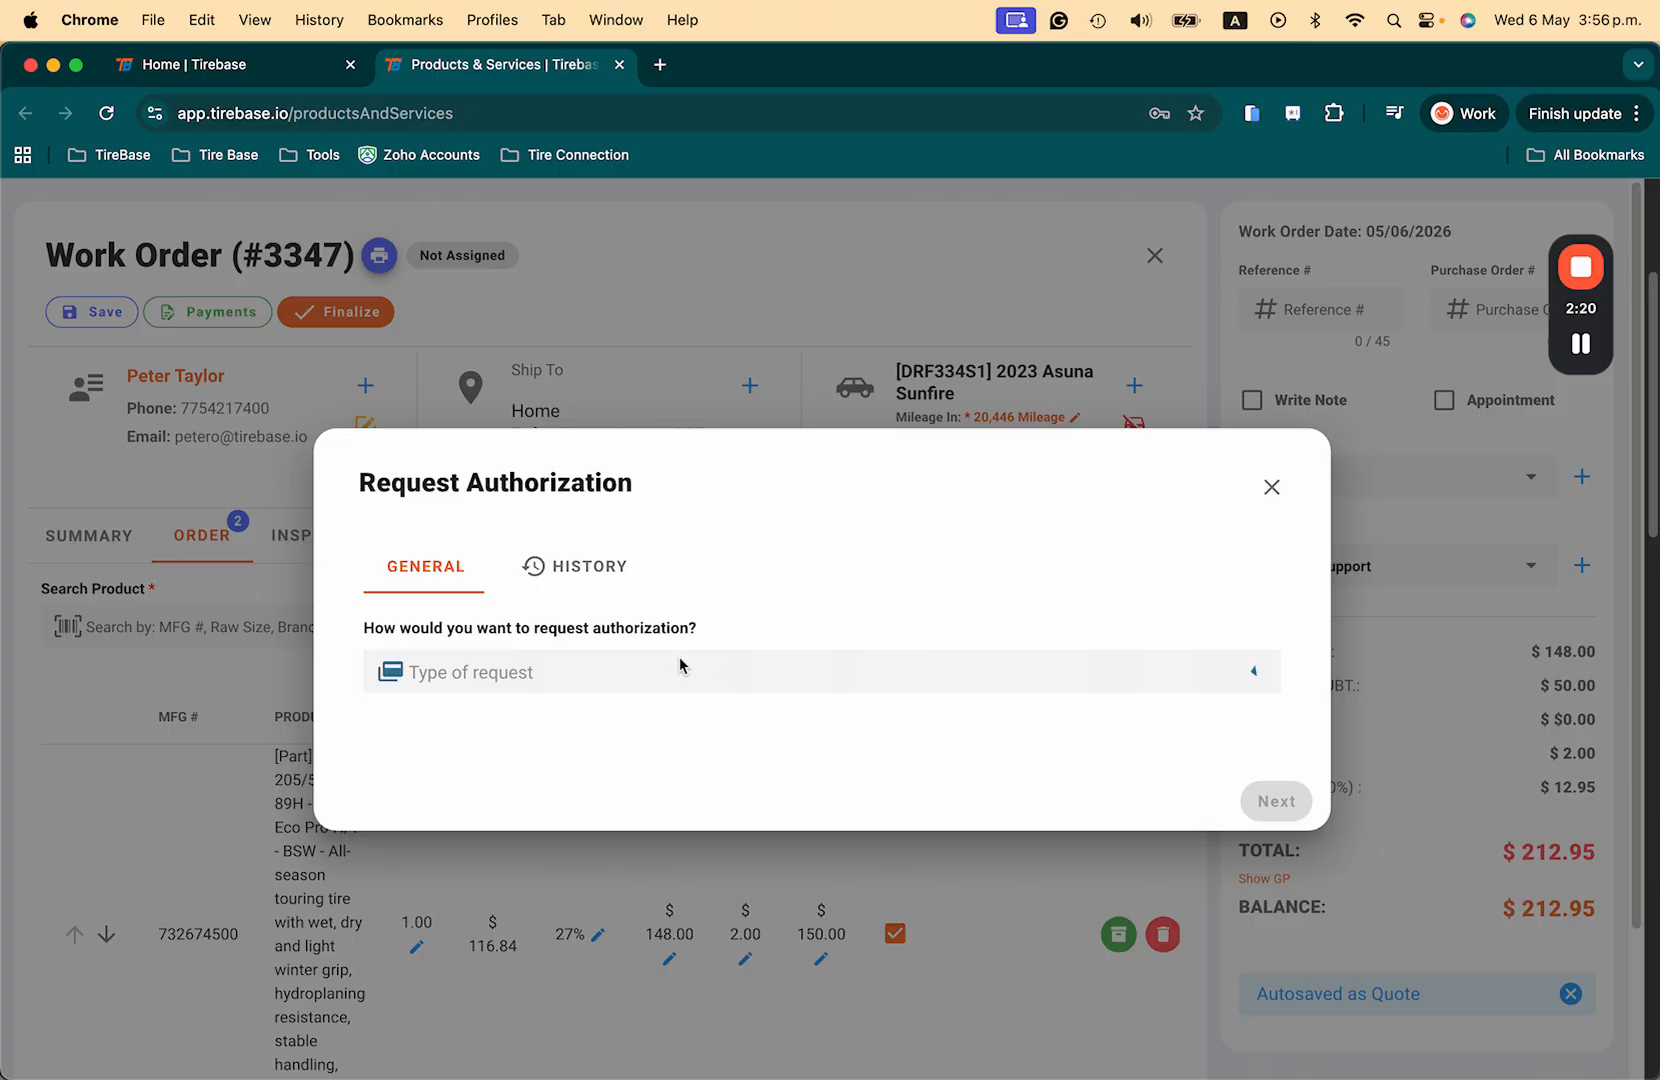
{"action": "left_click", "coordinate": [680, 665]}
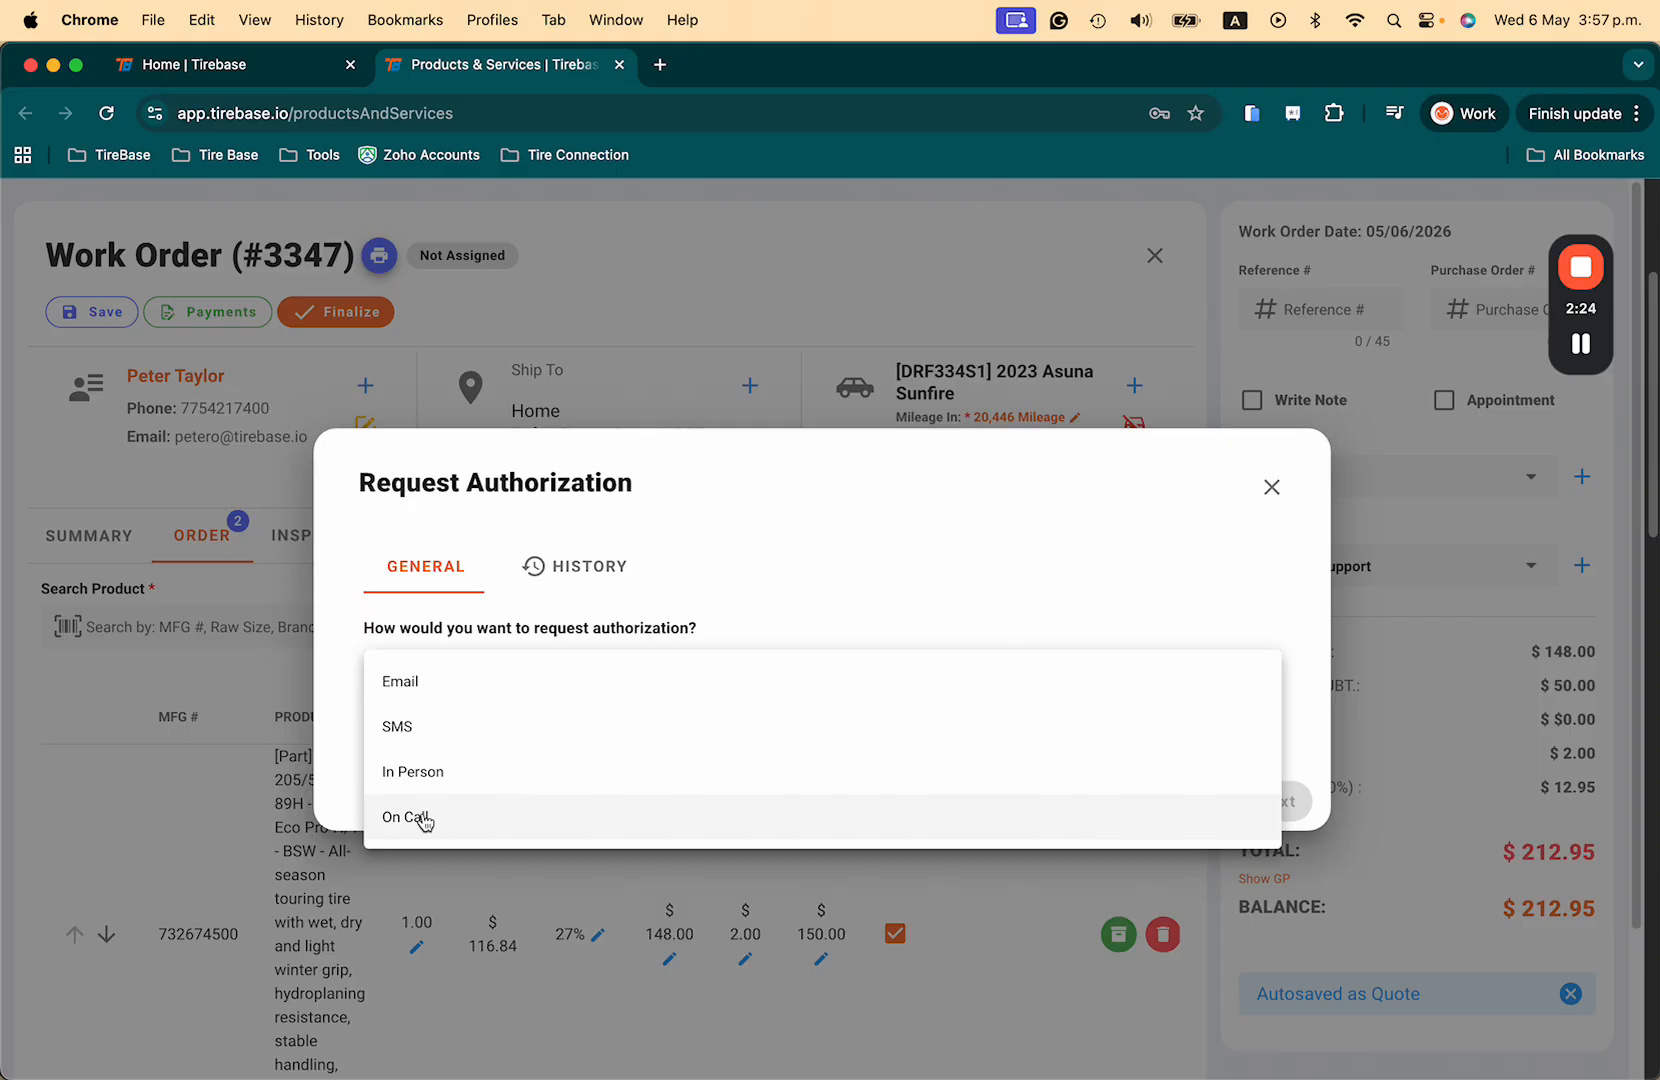
{"action": "left_click", "coordinate": [485, 788]}
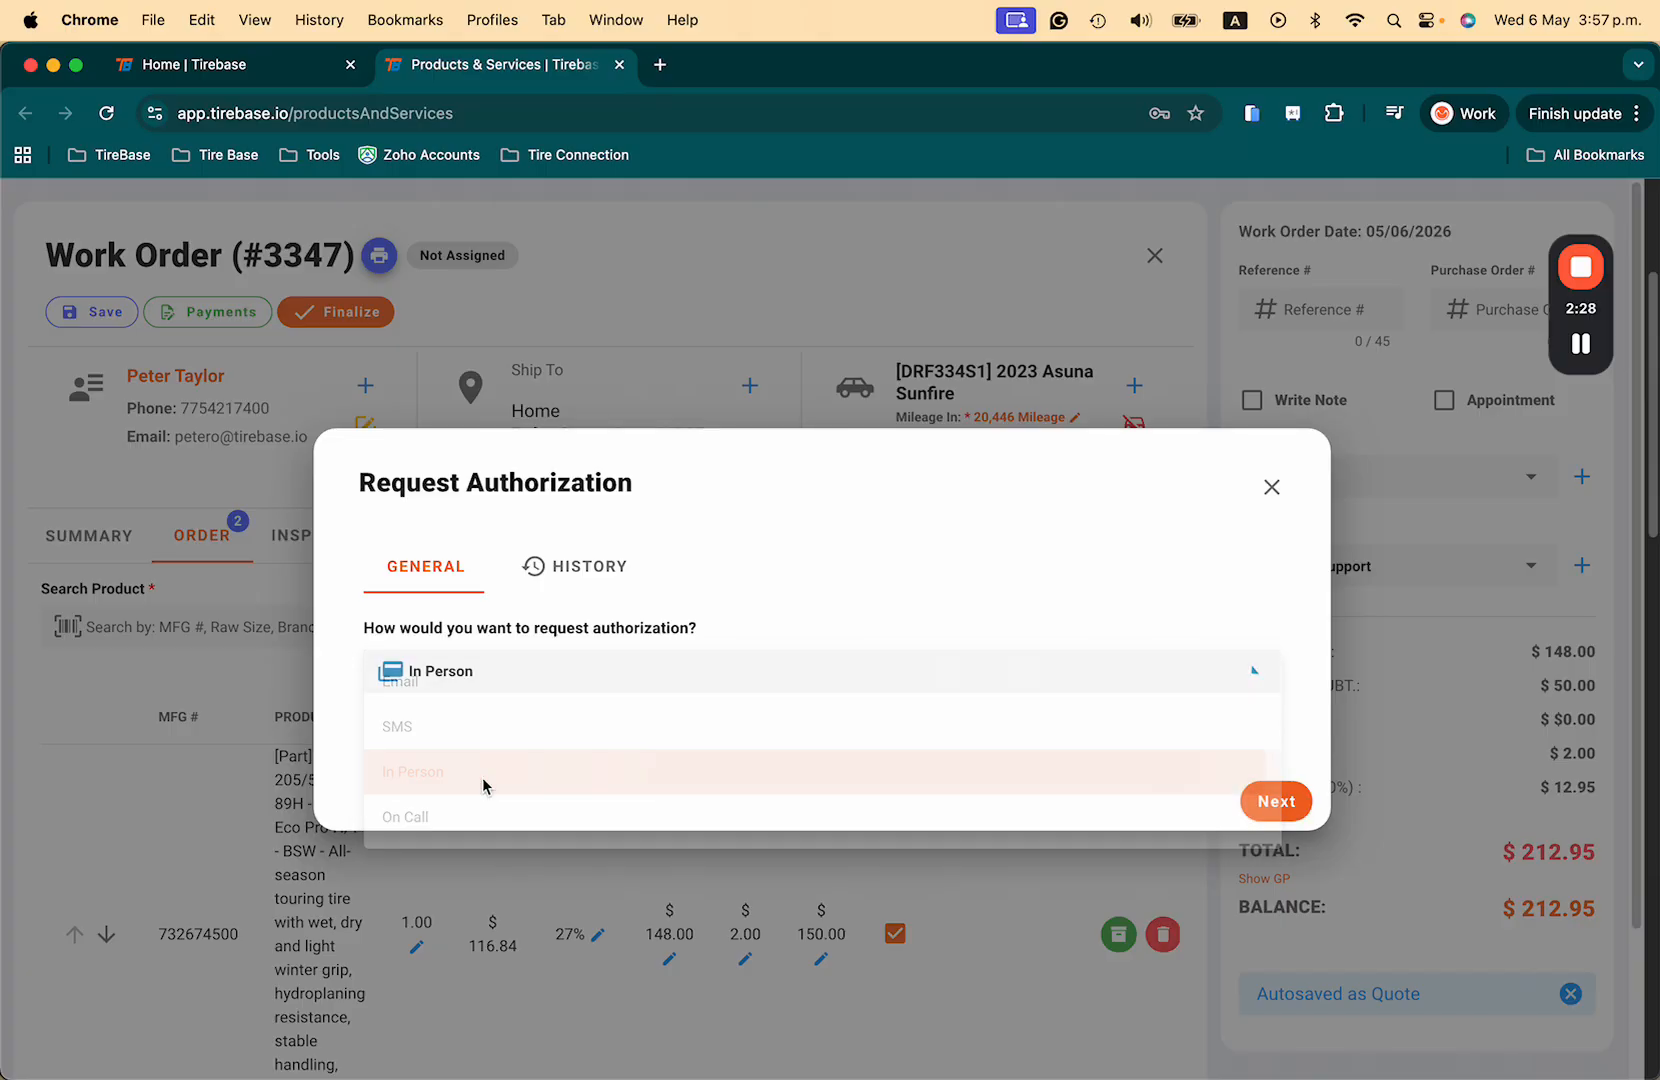
{"action": "left_click", "coordinate": [1286, 801]}
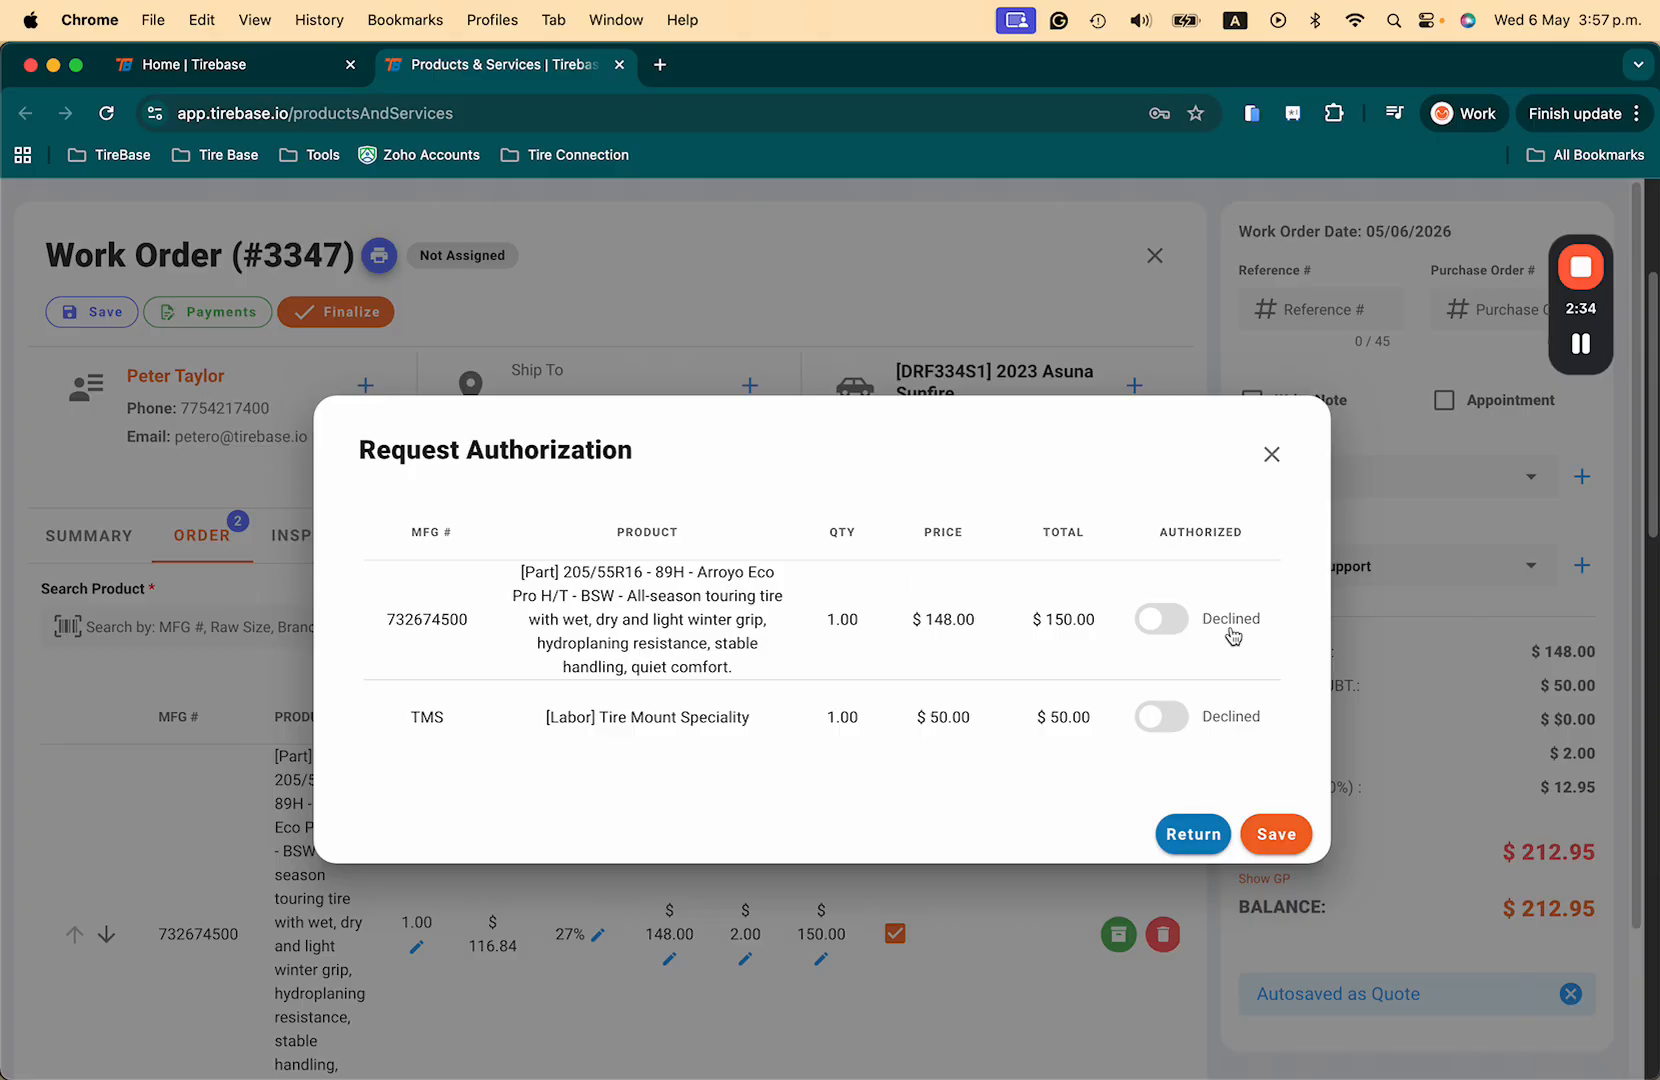
Step: Authorize the Arroyo tire, leave the Tire Mount Speciality labor declined, and save the authorization request
{"action": "left_click", "coordinate": [1158, 619]}
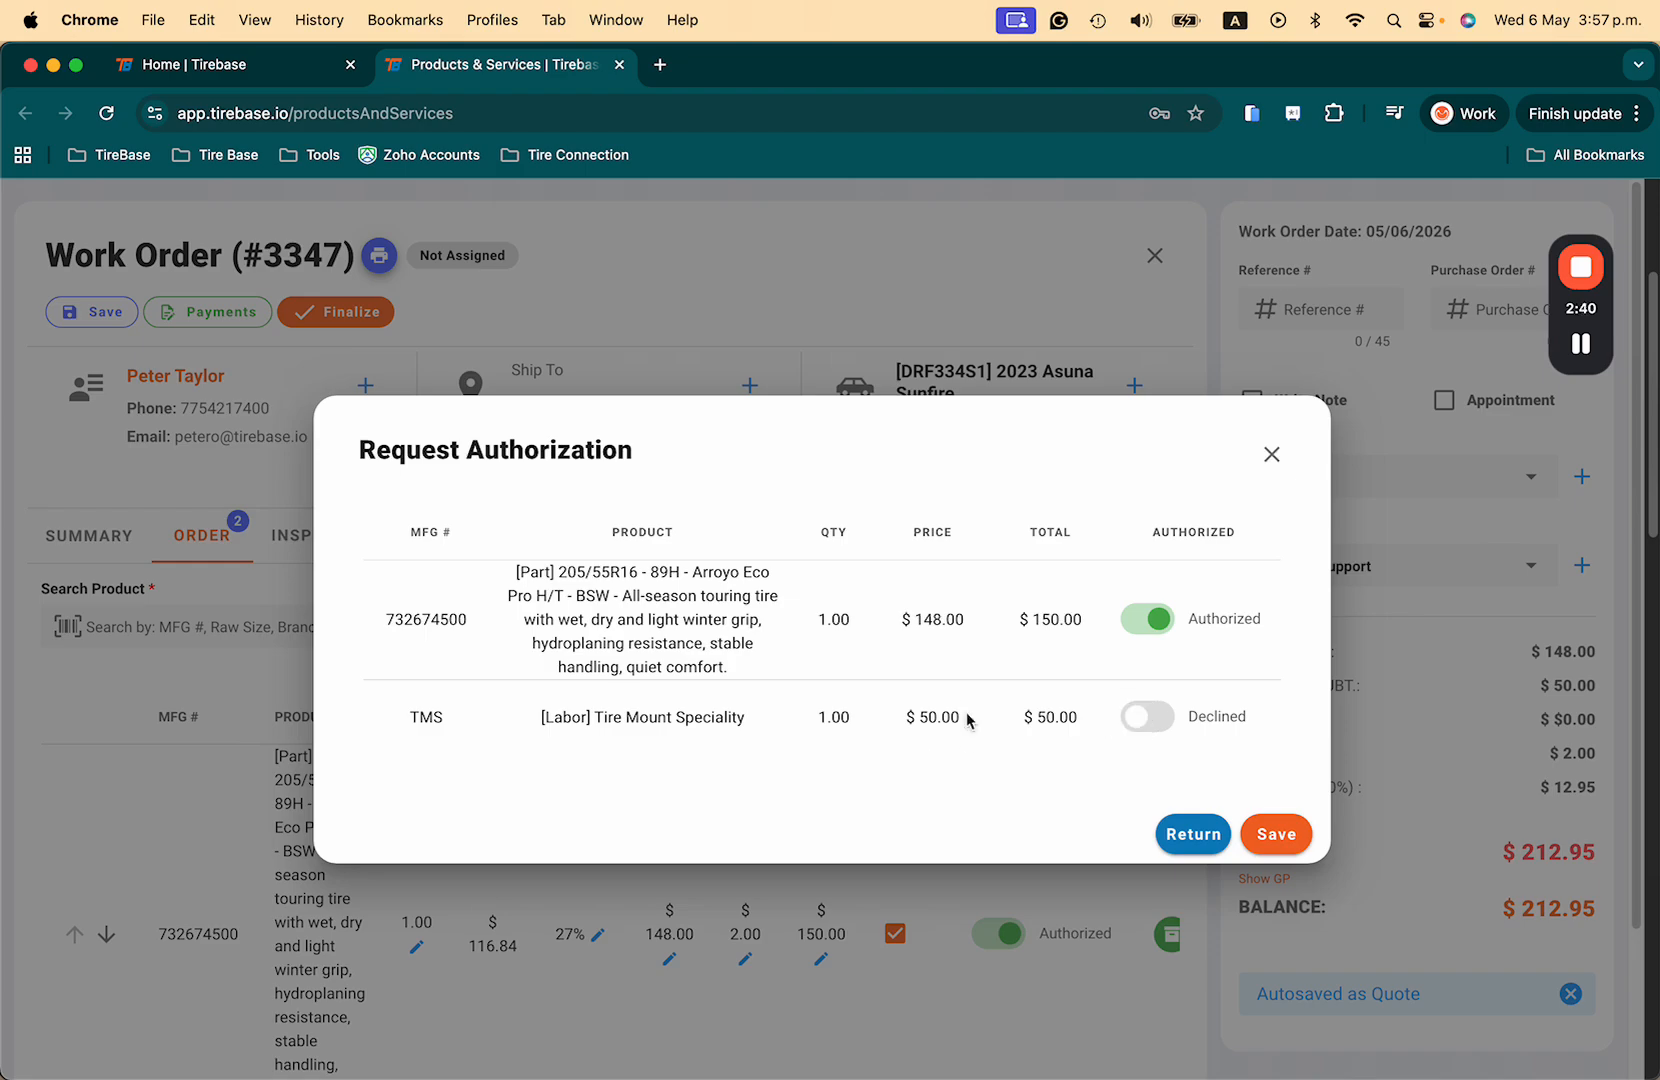
{"action": "left_click", "coordinate": [1276, 832]}
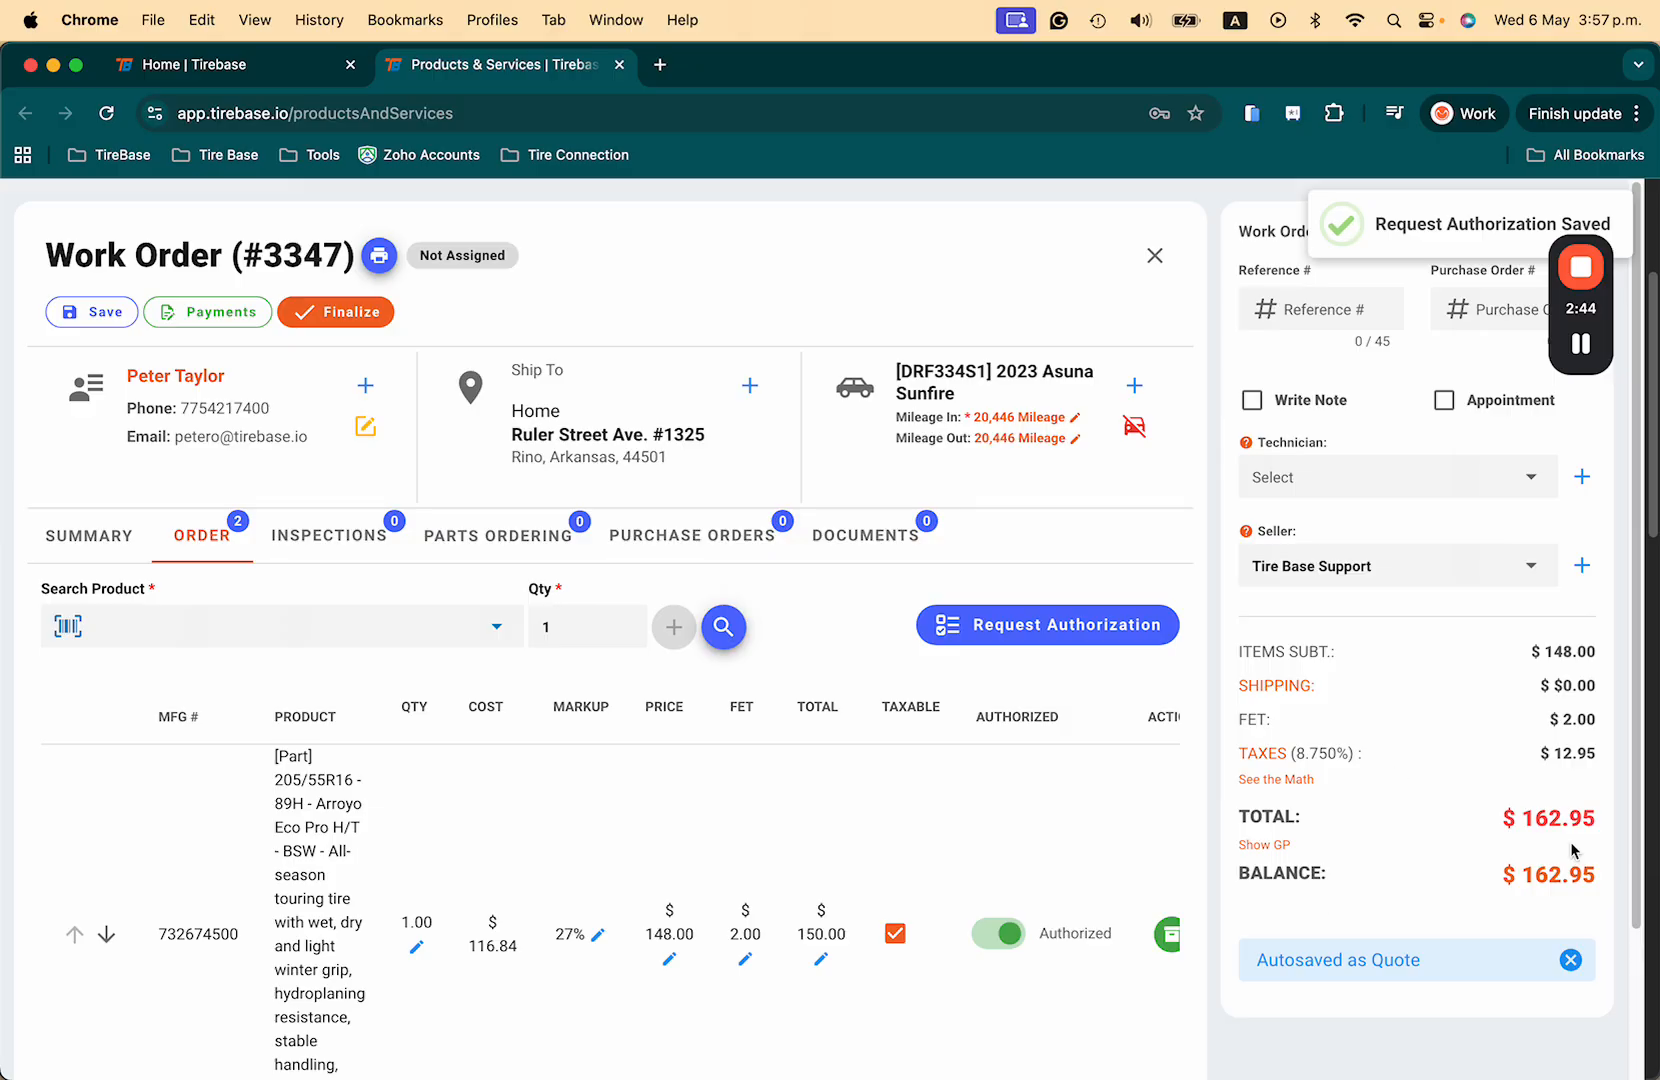
Step: Allocate the Arroyo tire's quantity of 1 to bin 101, clear the chosen quantities of all A9 bins, and save
{"action": "scroll", "coordinate": [1011, 830], "scroll_direction": "down", "scroll_amount": 3}
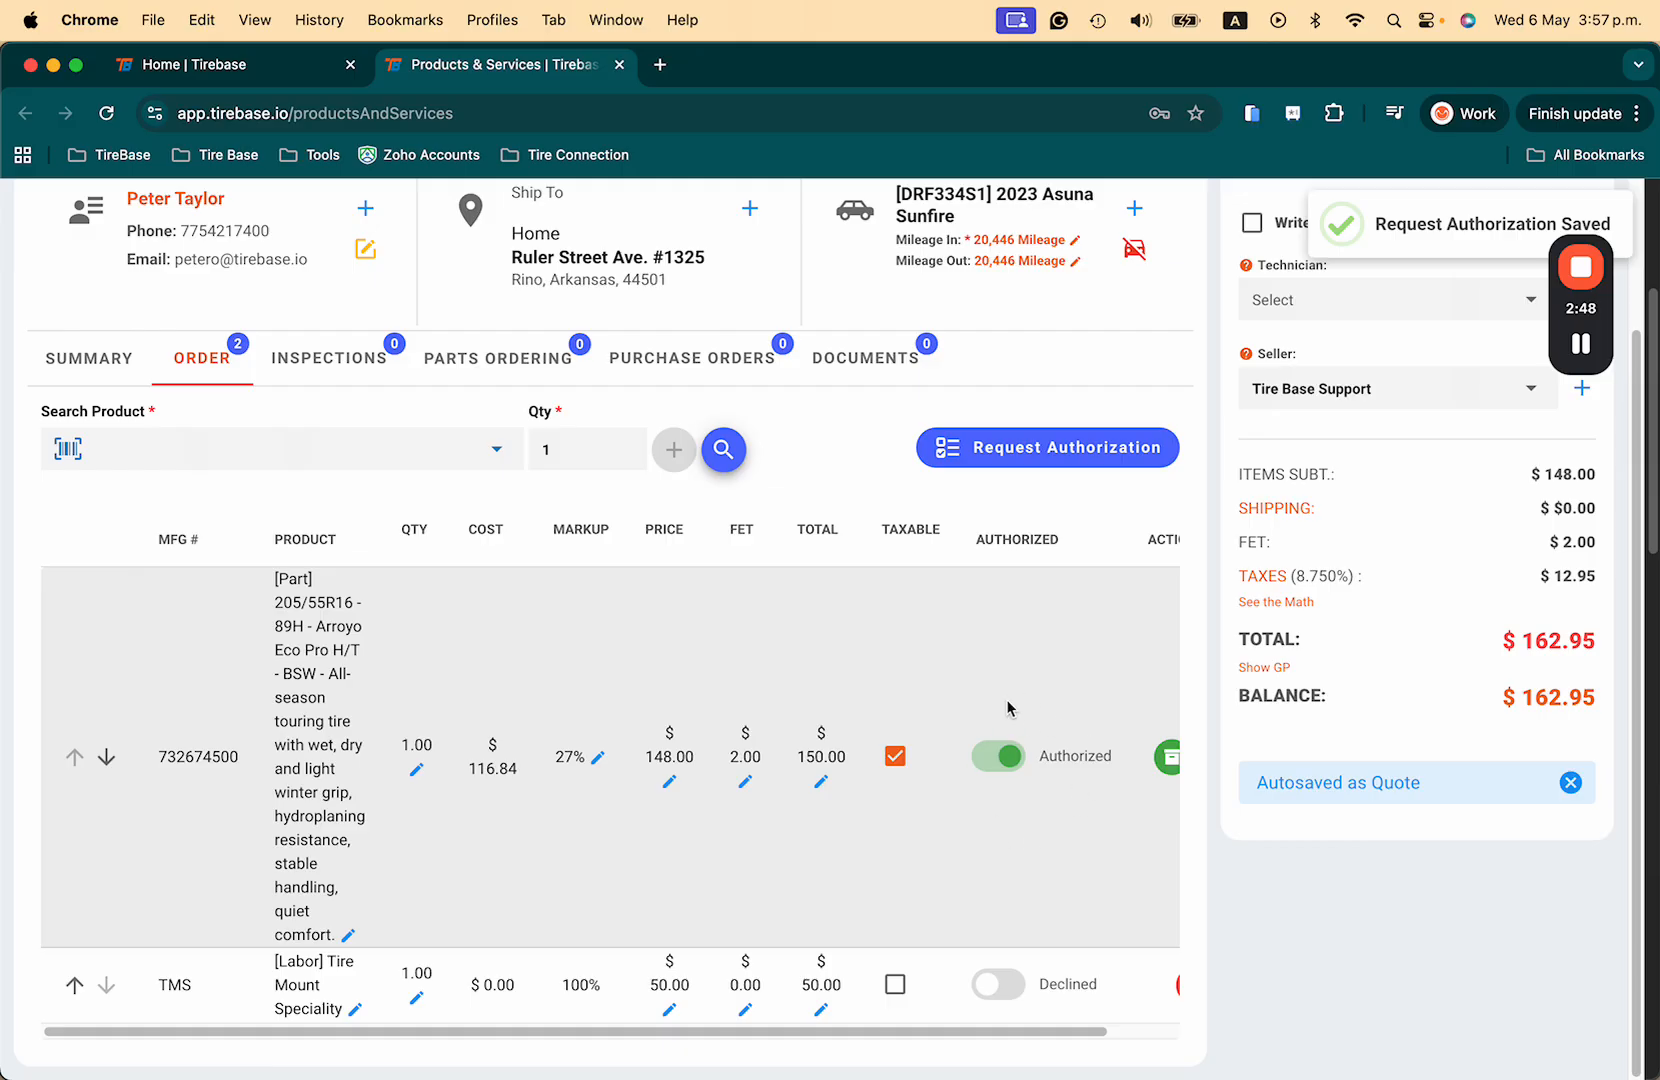
{"action": "scroll", "coordinate": [975, 795], "scroll_direction": "right", "scroll_amount": 2}
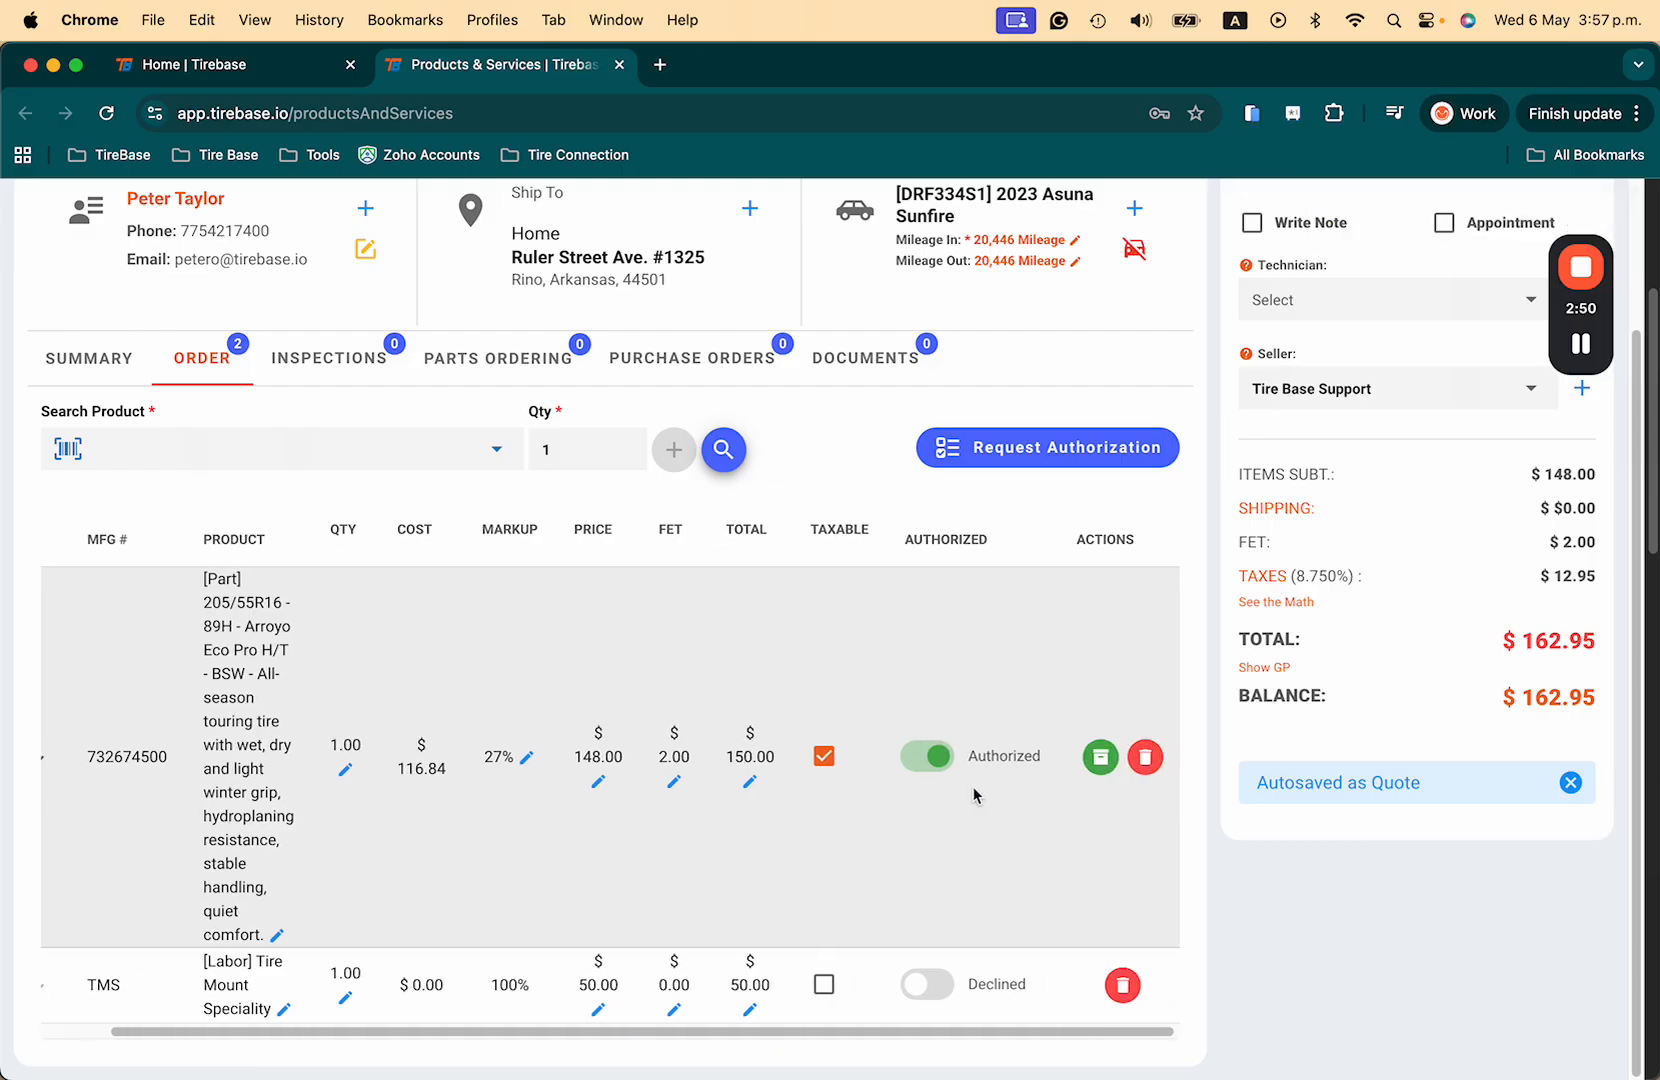
{"action": "left_click", "coordinate": [1098, 758]}
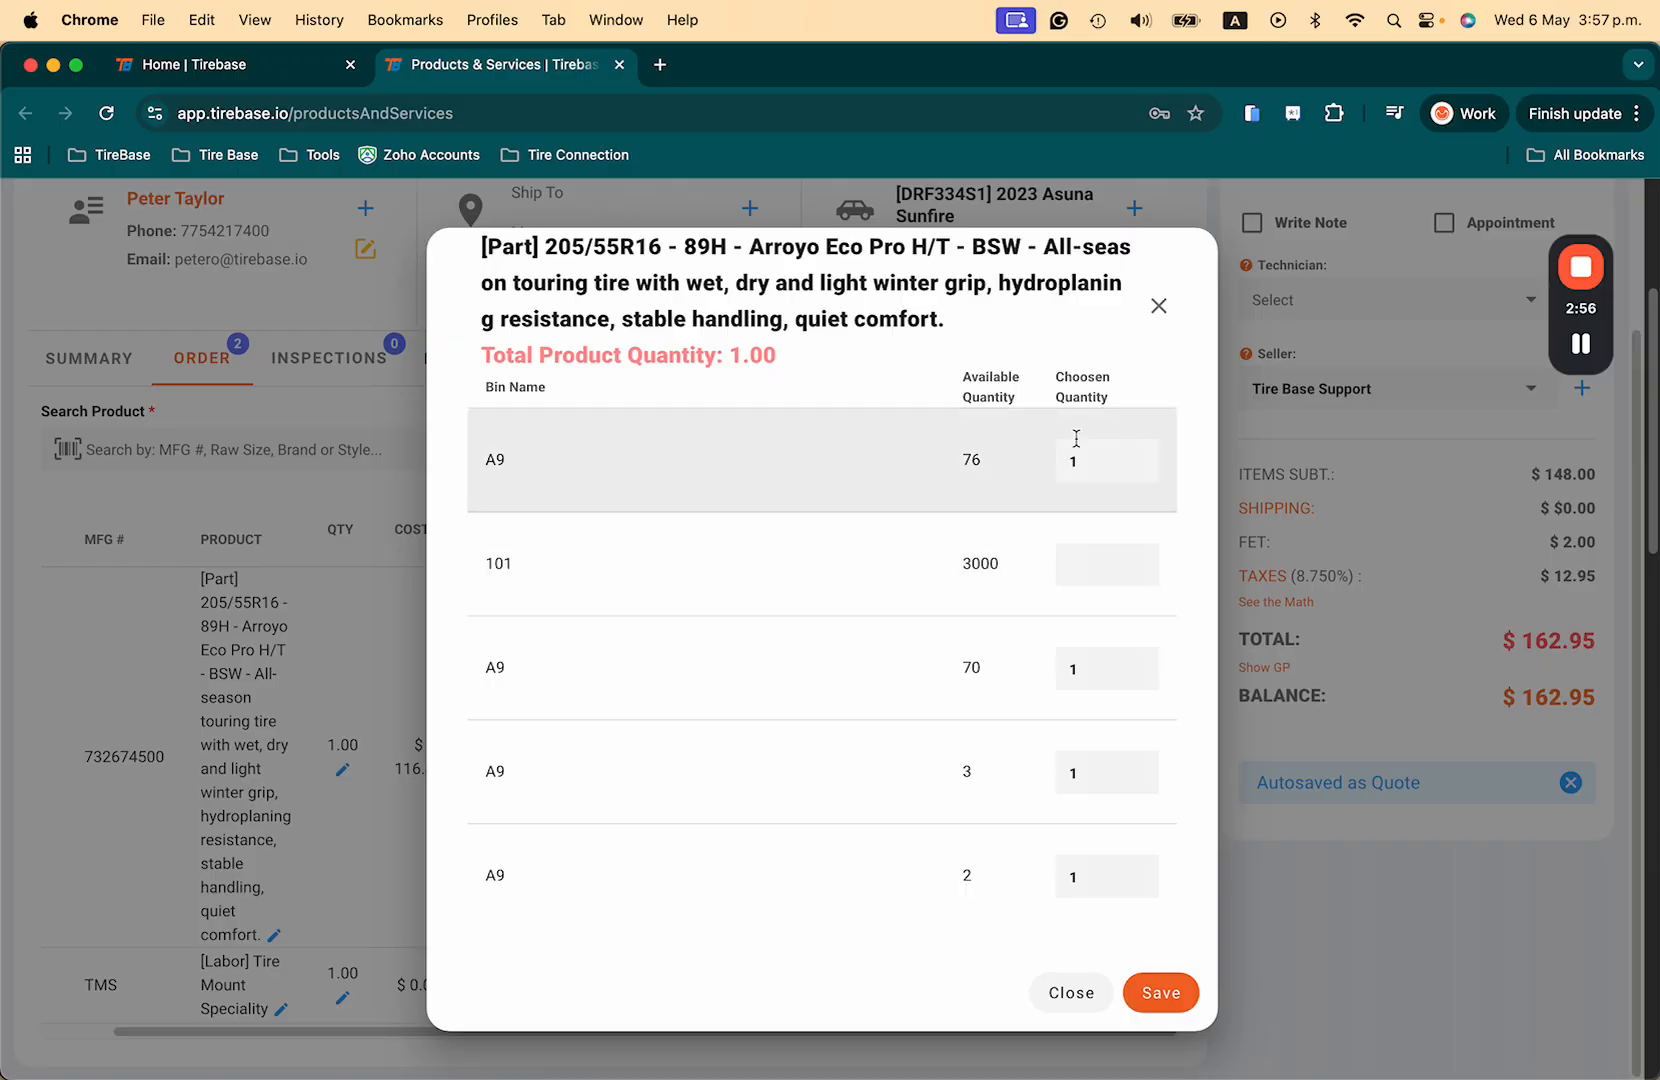
{"action": "key", "text": "BackSpace"}
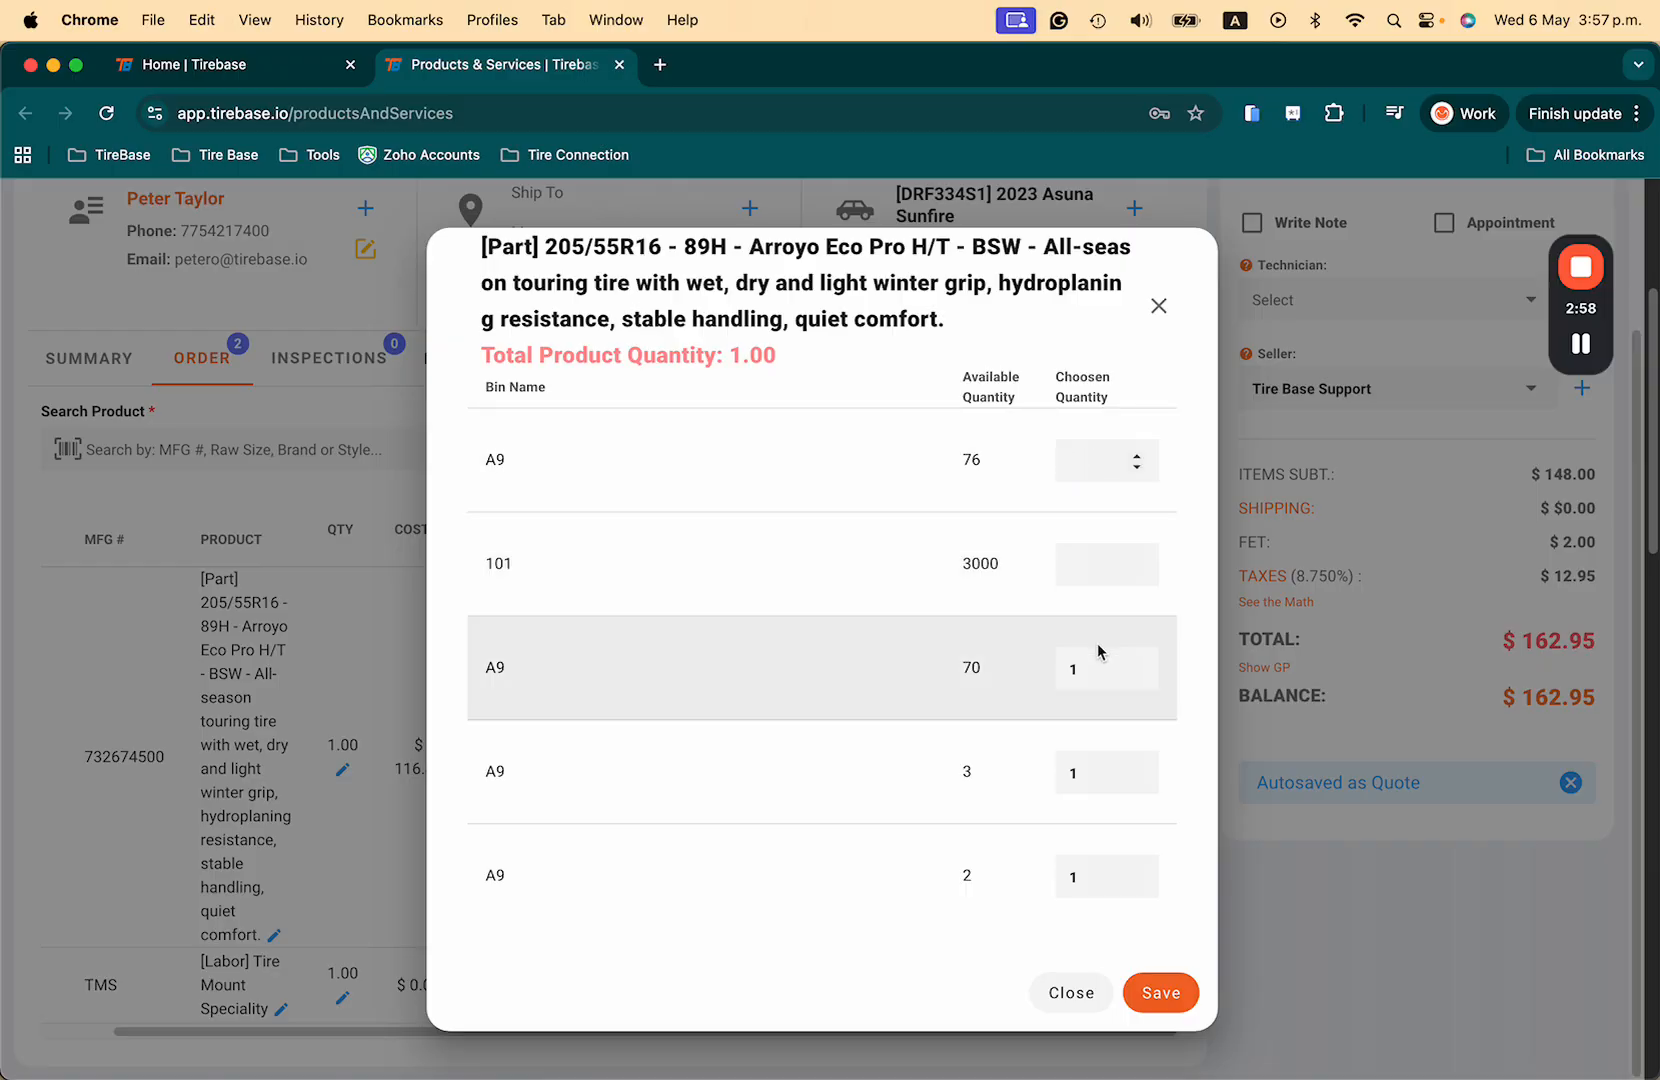
{"action": "left_click_drag", "start_coordinate": [1100, 762], "coordinate": [1059, 764]}
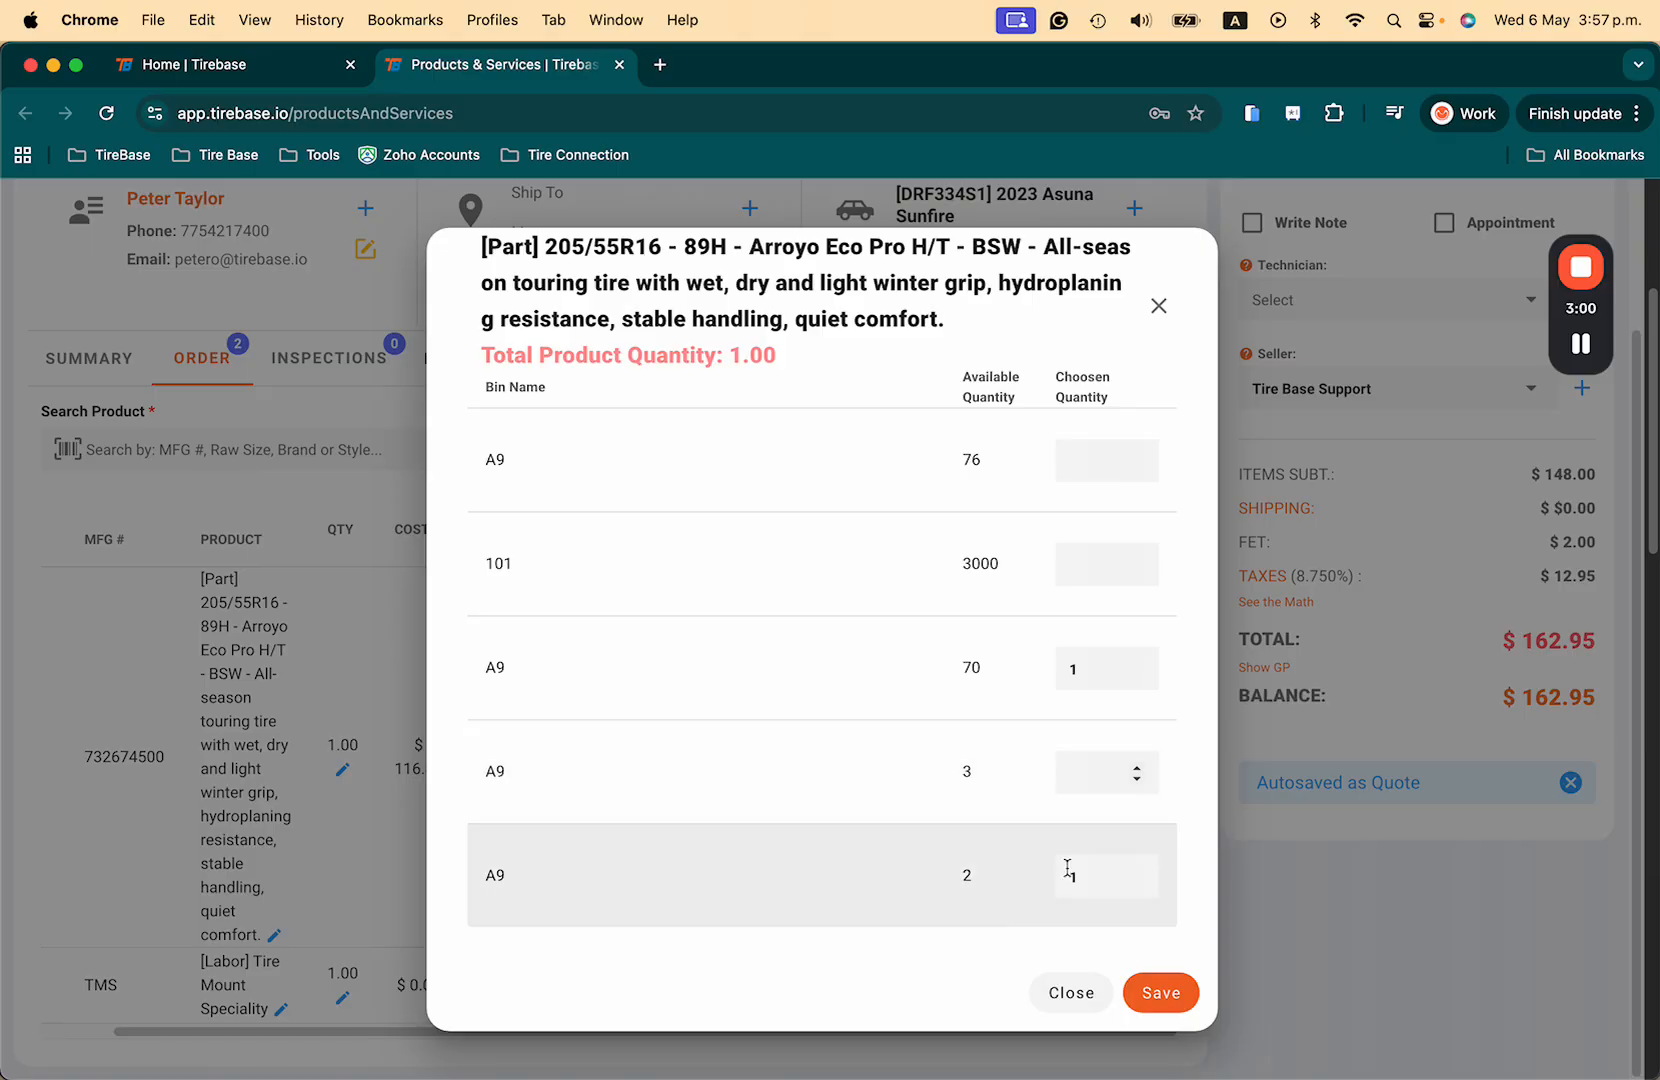
{"action": "key", "text": "BackSpace"}
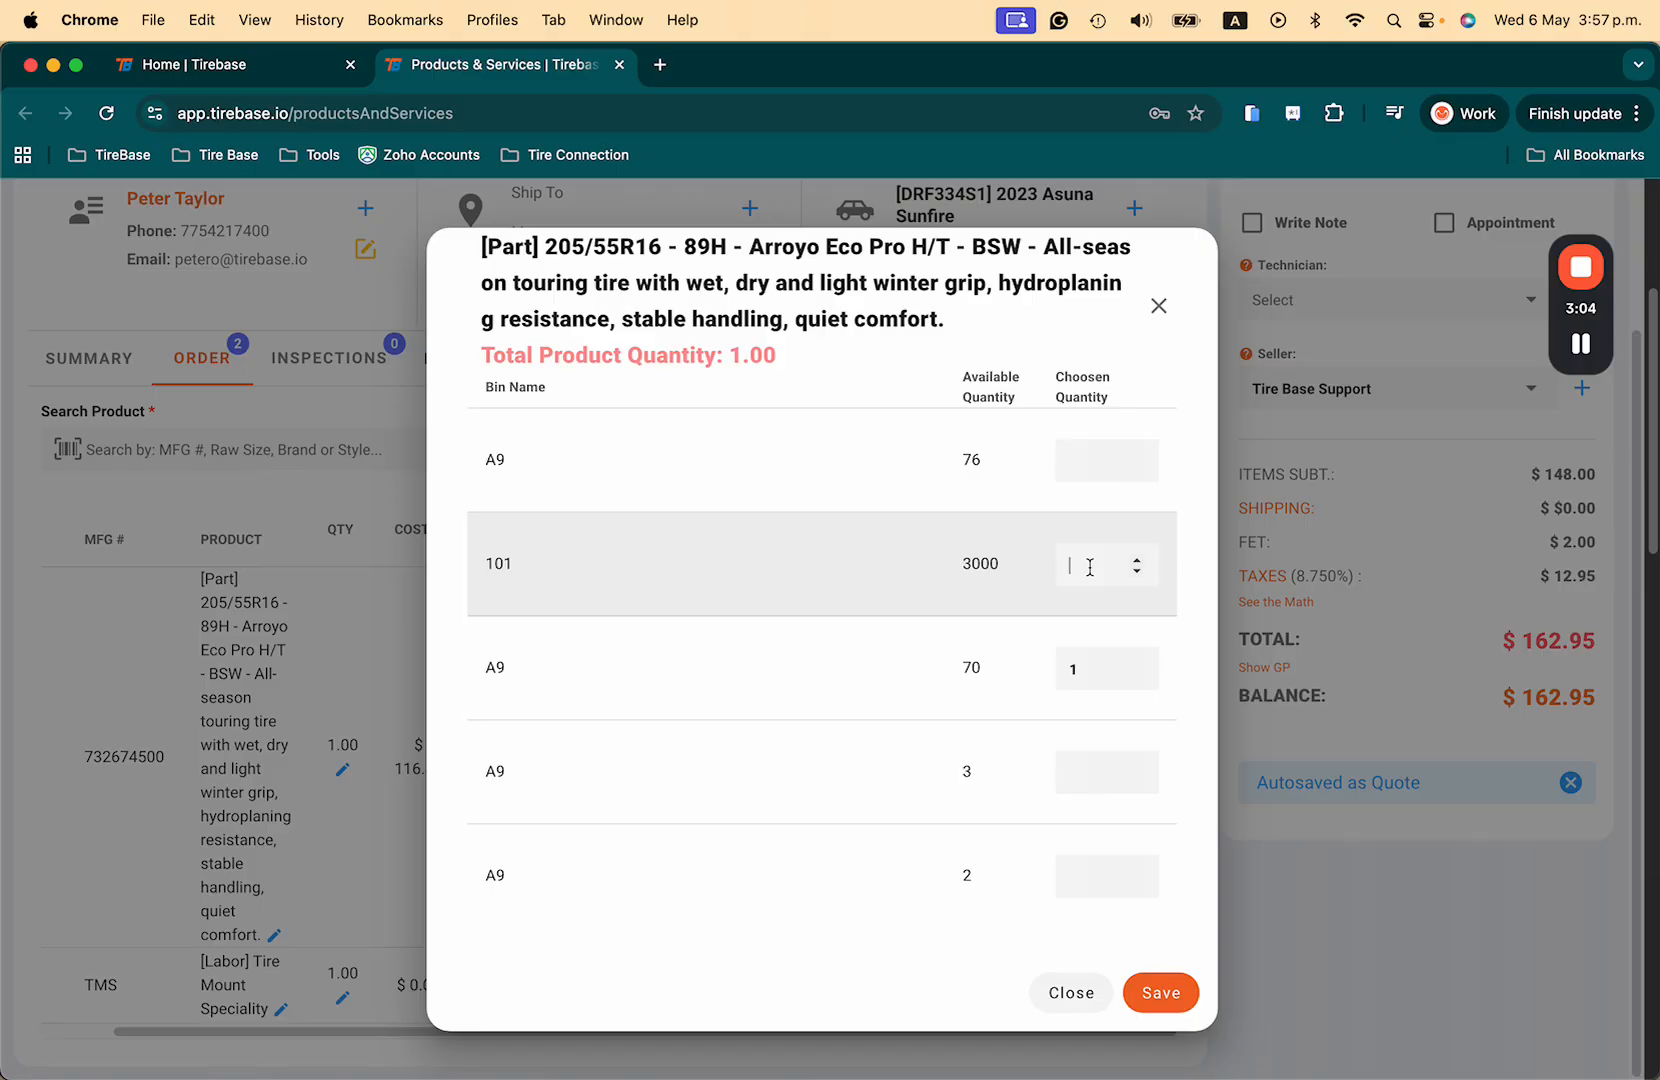
{"action": "left_click", "coordinate": [1090, 567]}
{"action": "type", "text": "1"}
{"action": "left_click", "coordinate": [1148, 996]}
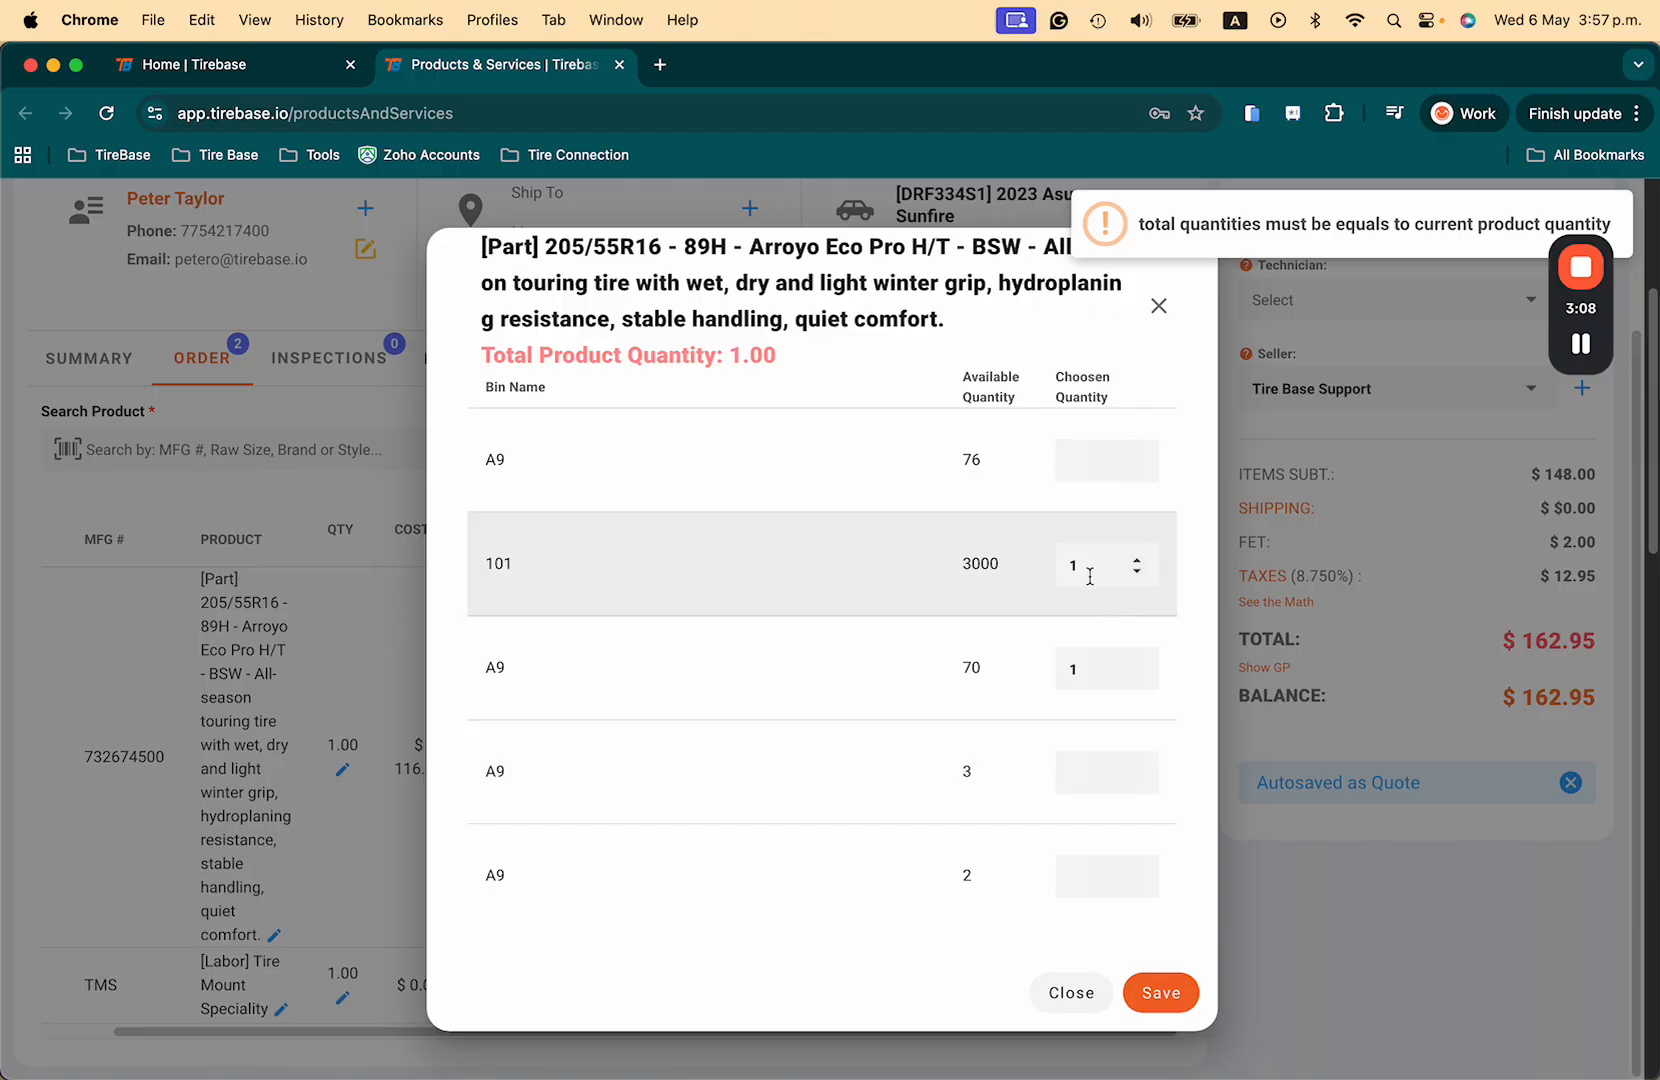
{"action": "left_click", "coordinate": [1112, 668]}
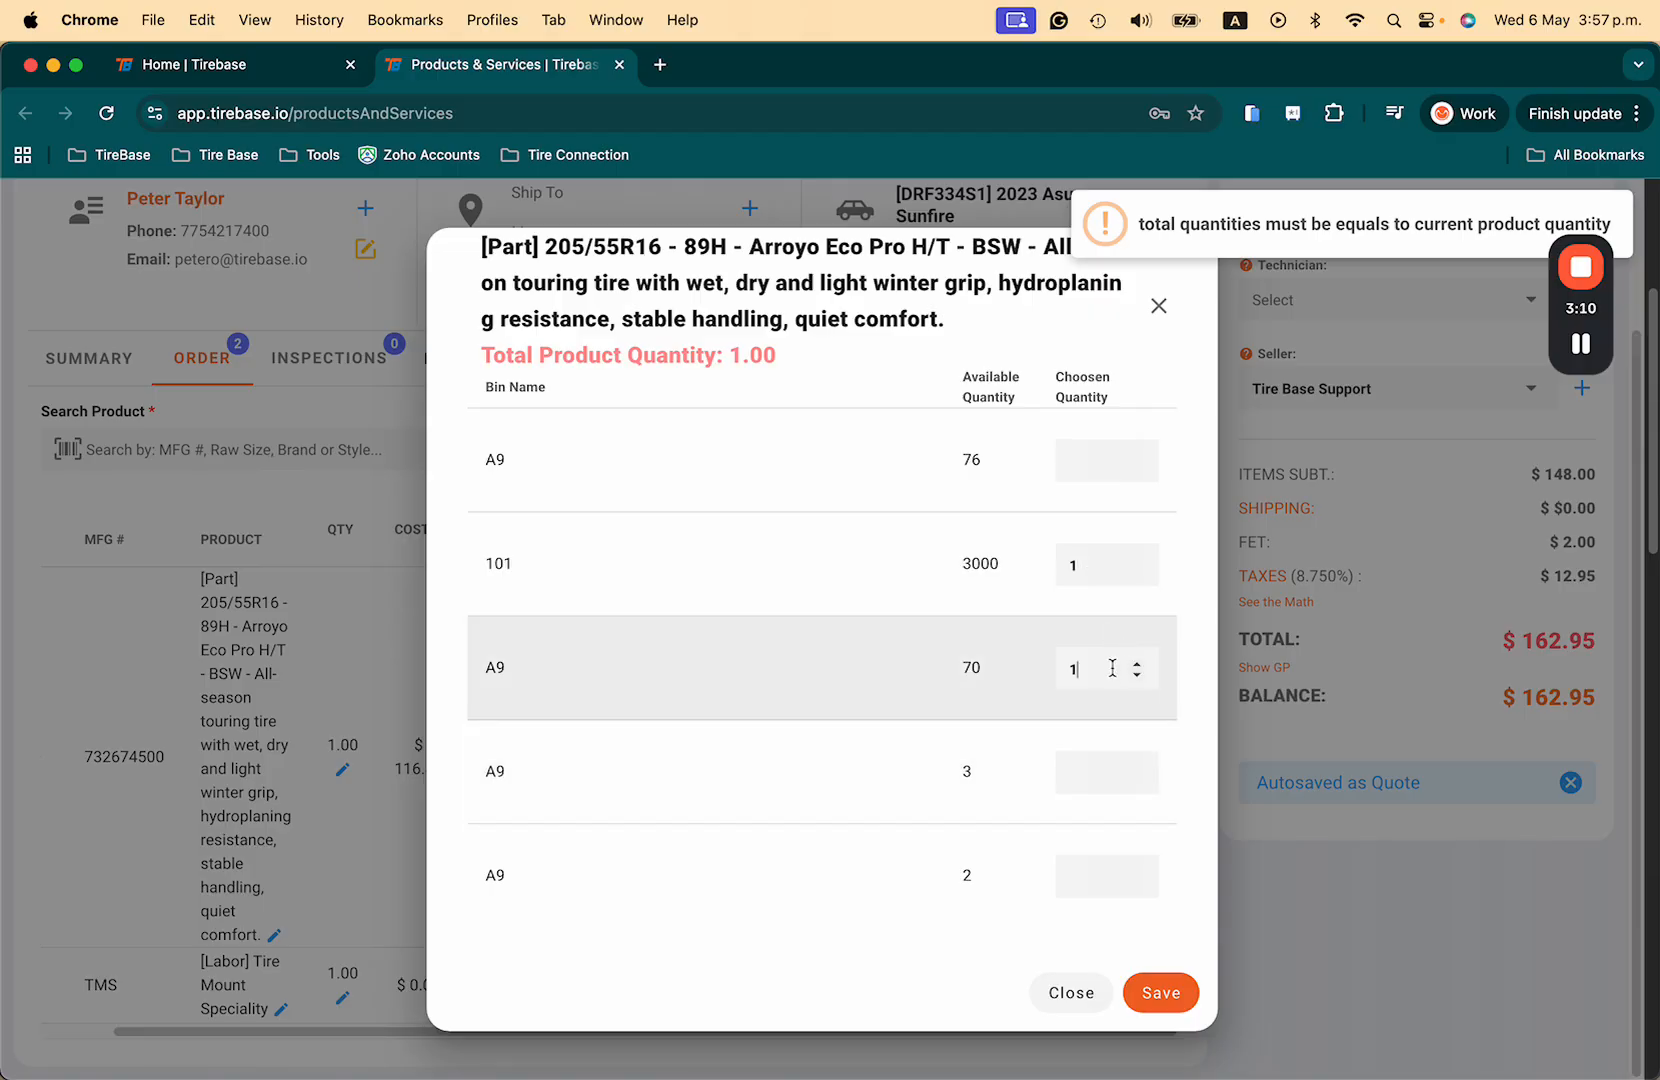
{"action": "left_click", "coordinate": [1158, 993]}
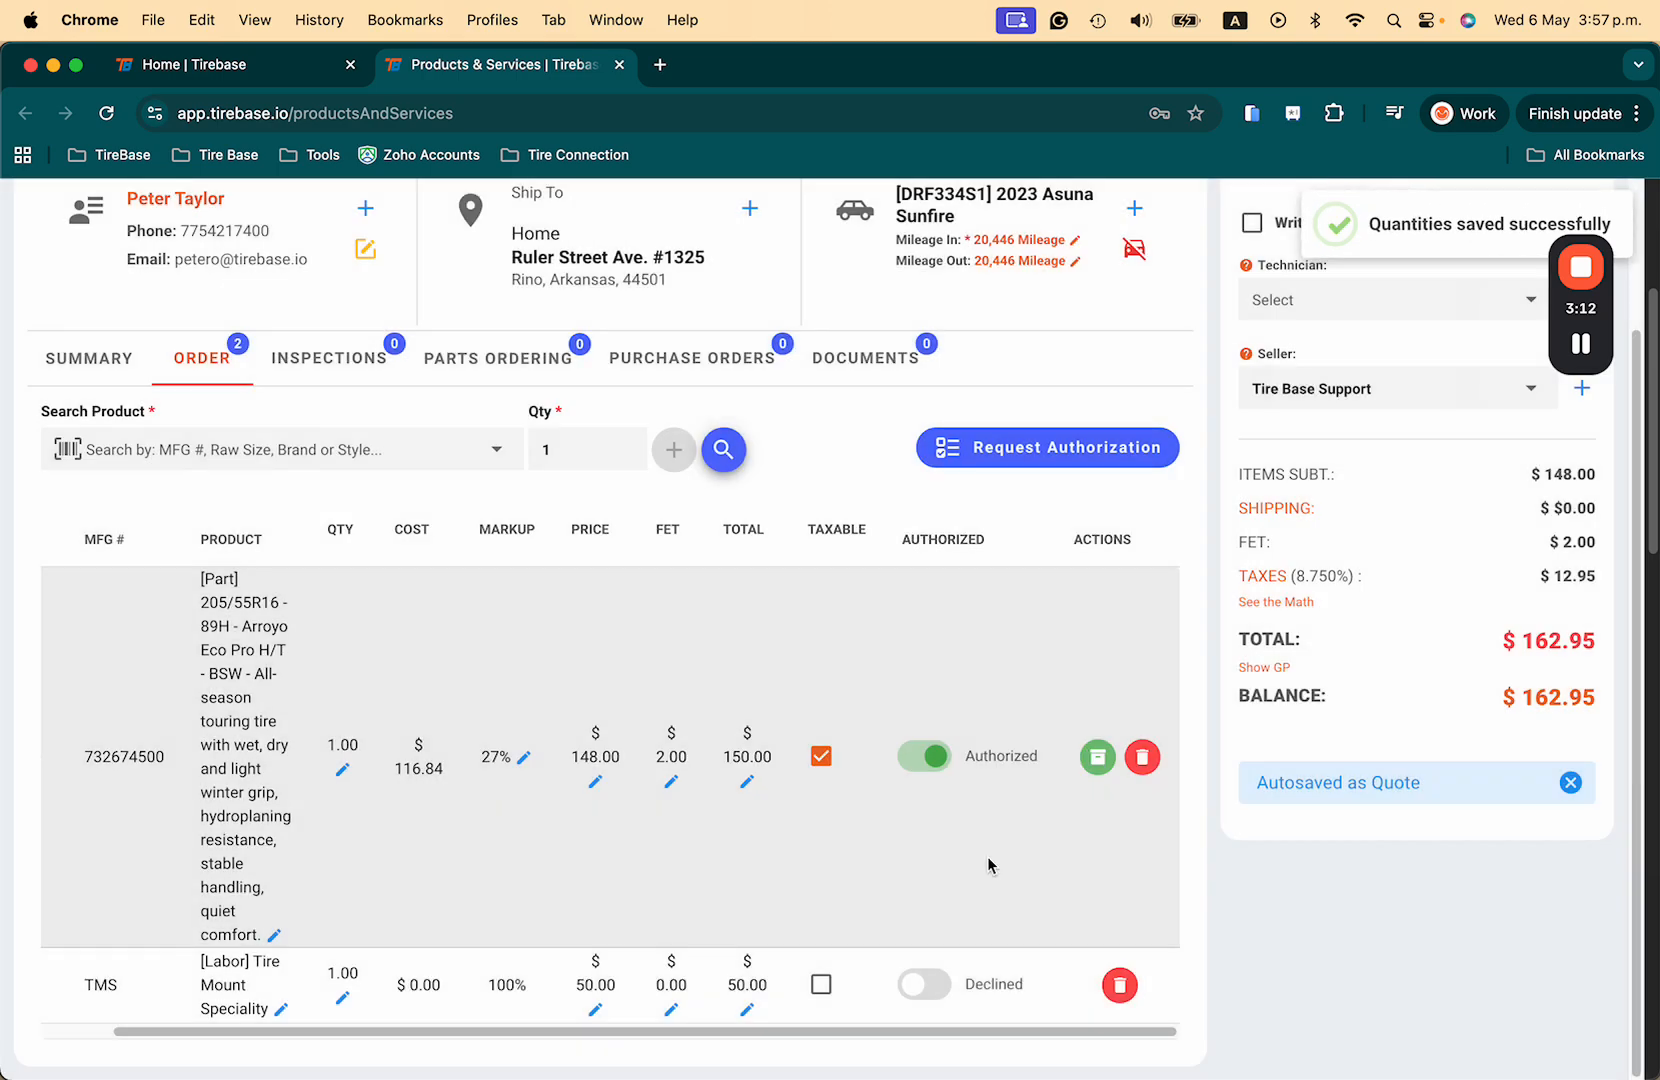
{"action": "mouse_move", "coordinate": [1100, 765]}
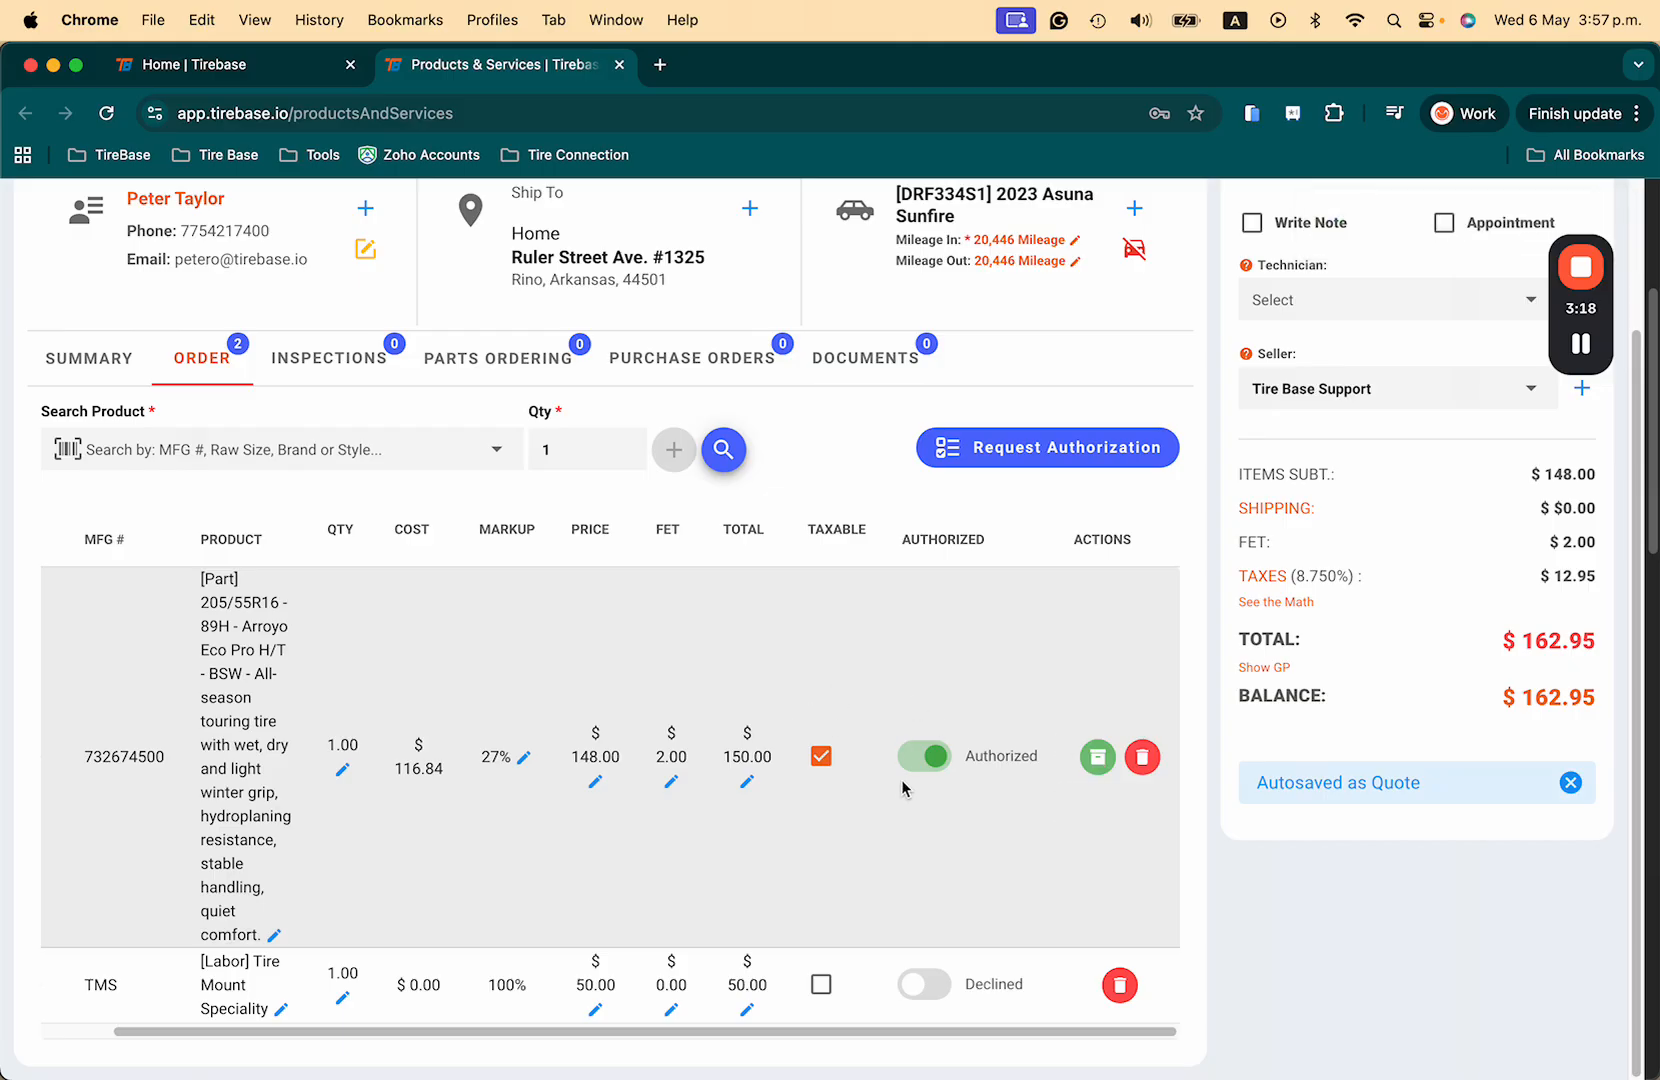
Step: Add the note "Test Note" to the work order and assign the third listed technician
{"action": "scroll", "coordinate": [1290, 535], "scroll_direction": "up", "scroll_amount": 3}
{"action": "left_click", "coordinate": [1251, 400]}
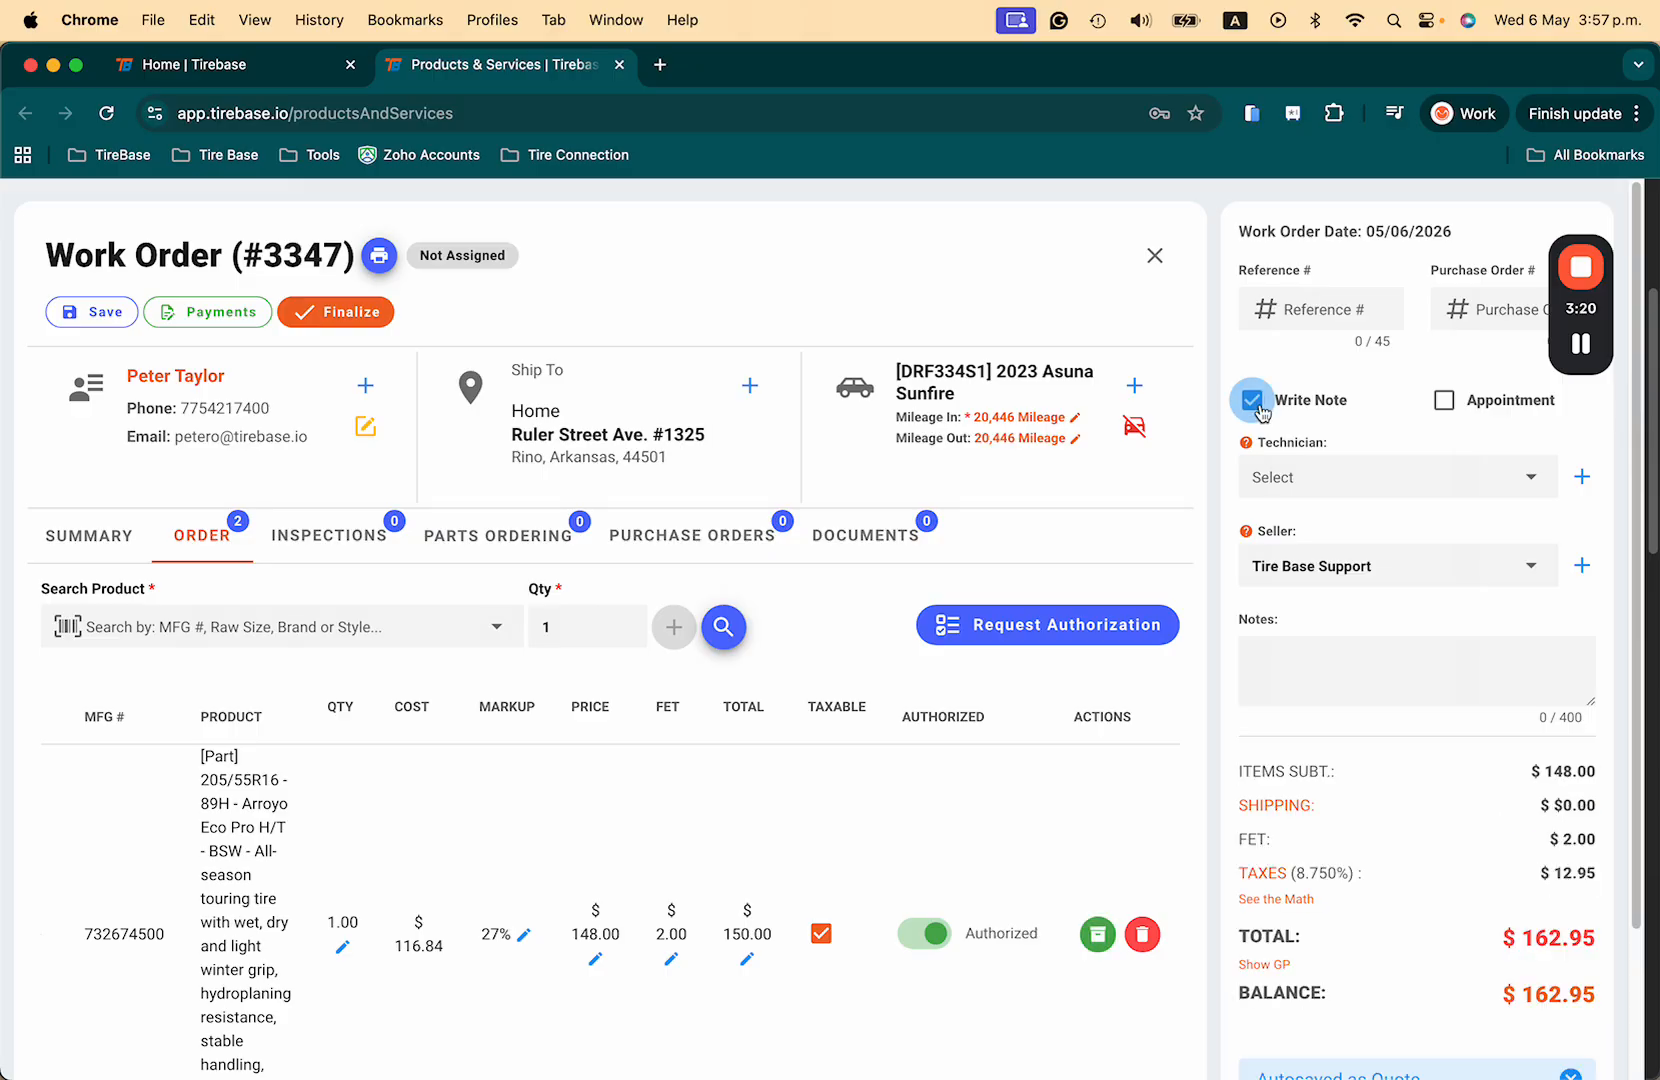
{"action": "left_click", "coordinate": [1309, 679]}
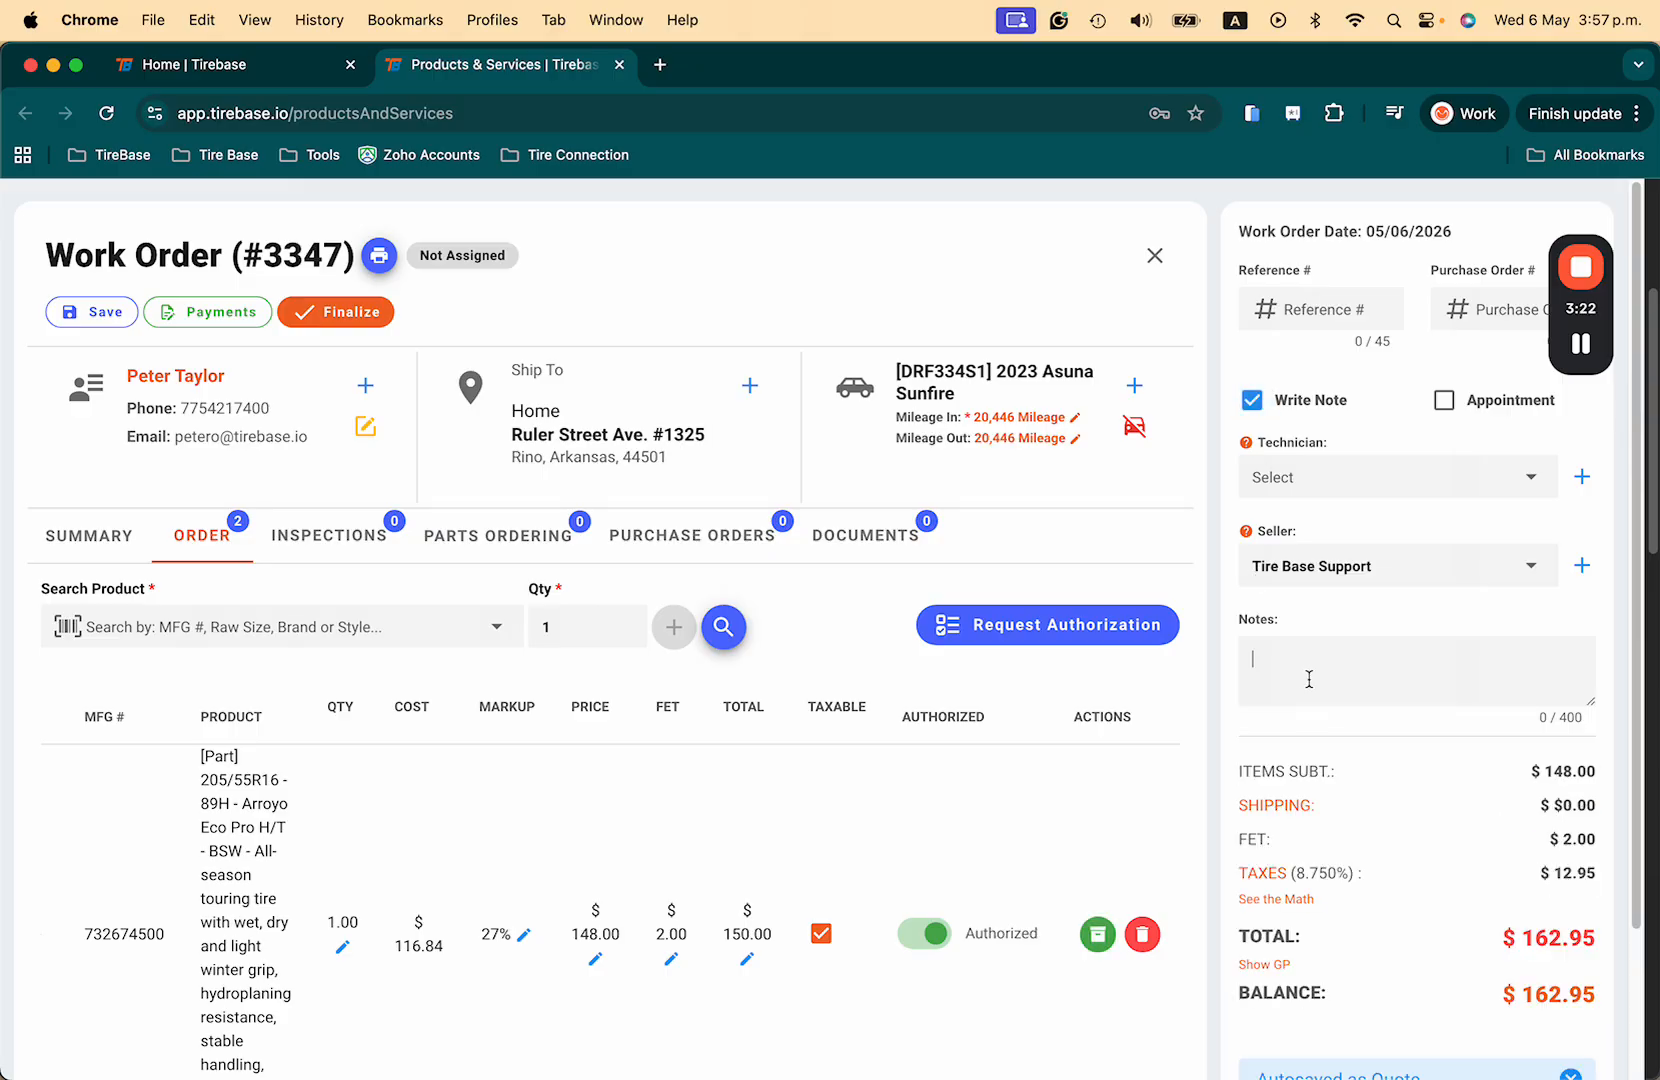
{"action": "type", "text": "Test Note"}
{"action": "left_click", "coordinate": [1430, 489]}
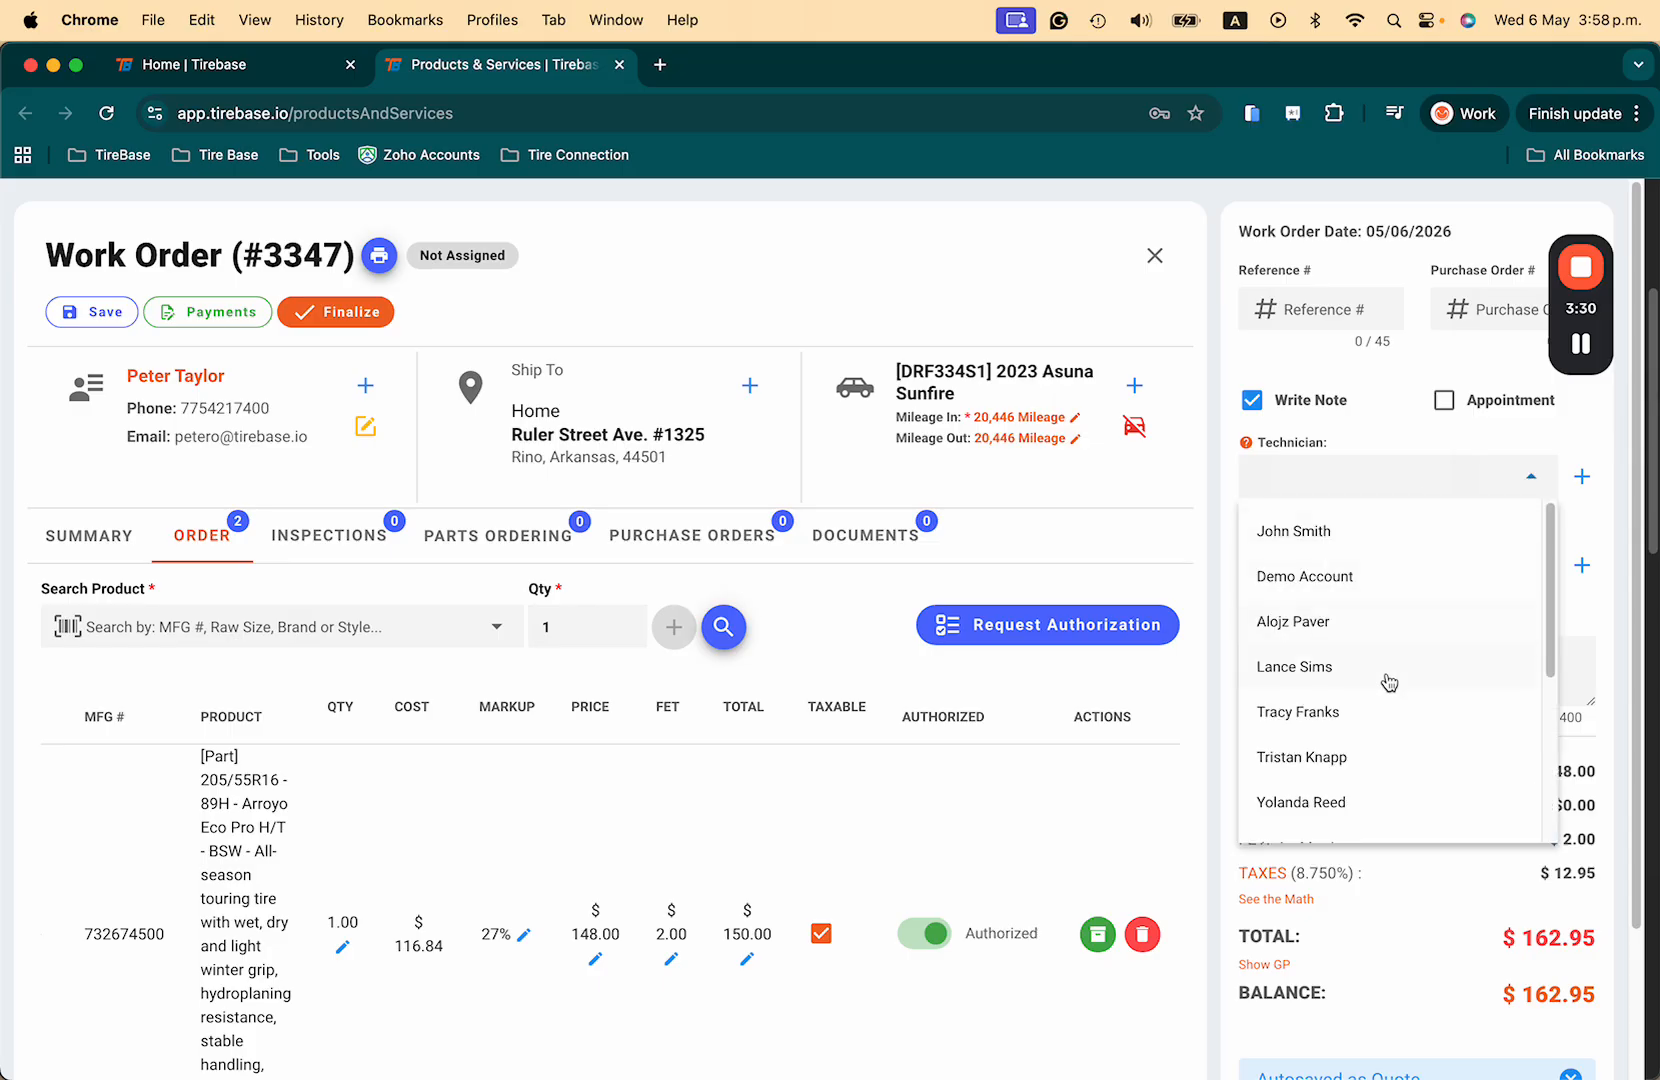
{"action": "left_click", "coordinate": [1340, 620]}
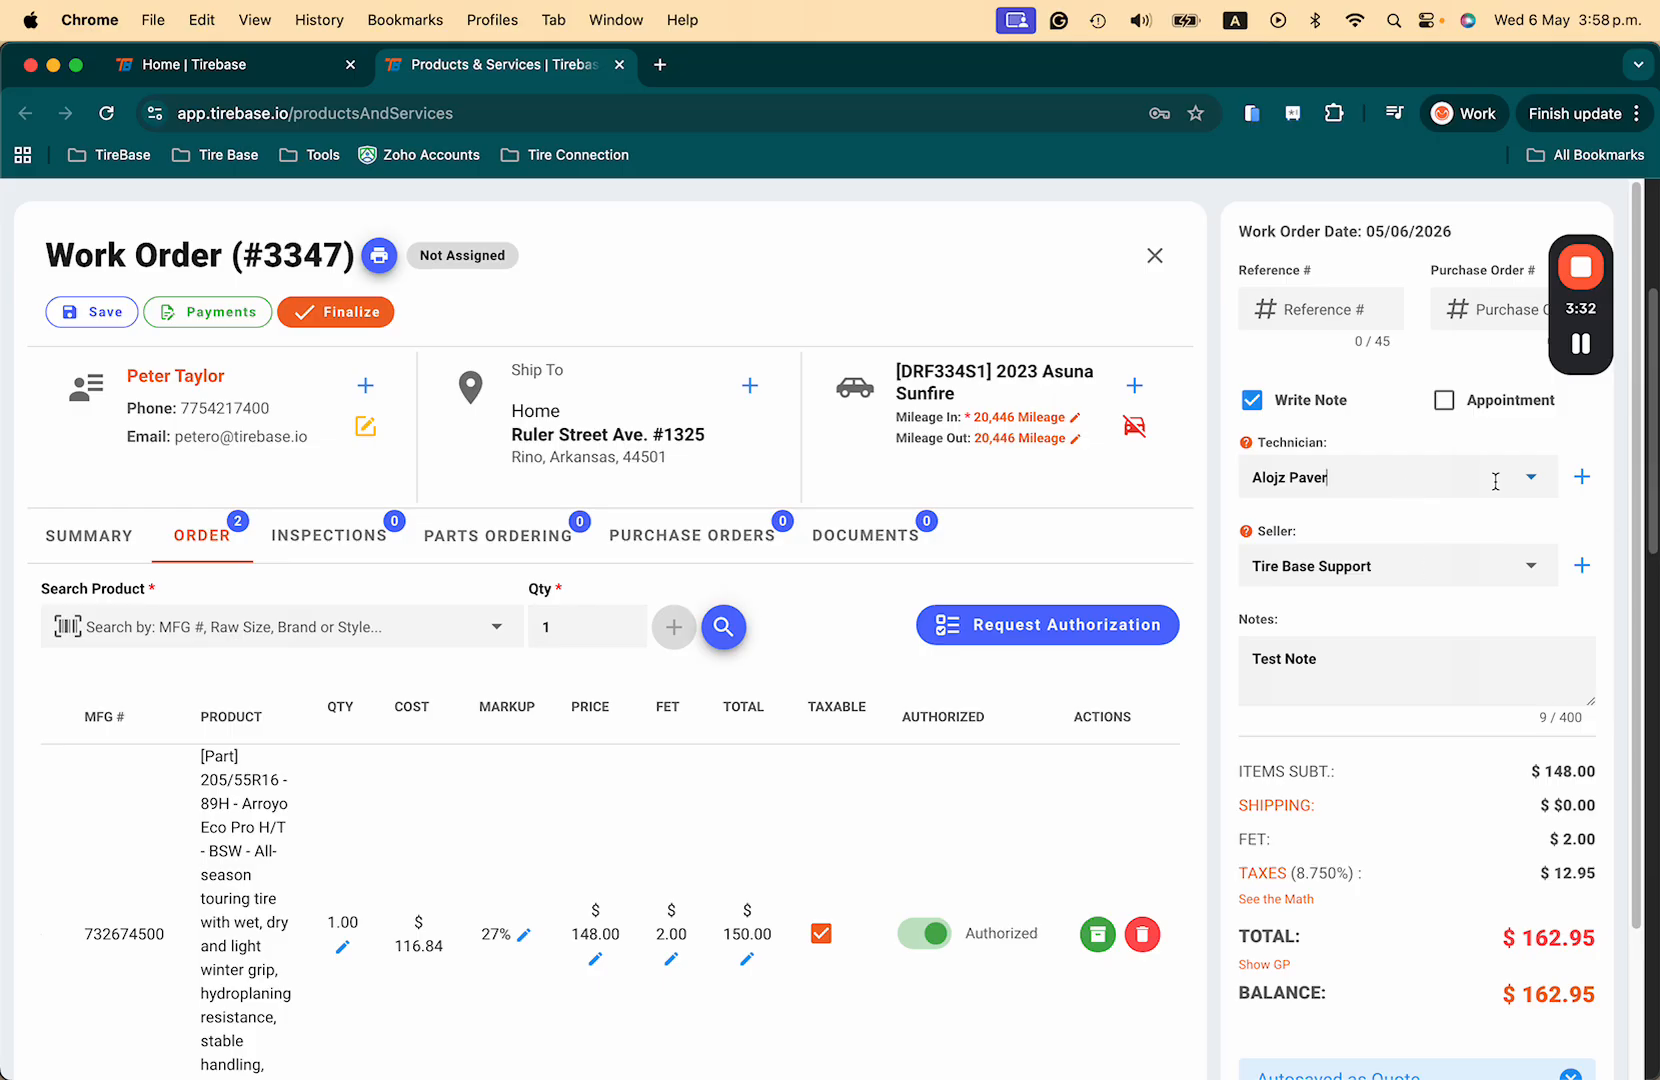
Step: Schedule an appointment for the work order on 05/11/2026 at 11:46 a.m
{"action": "left_click", "coordinate": [1444, 402]}
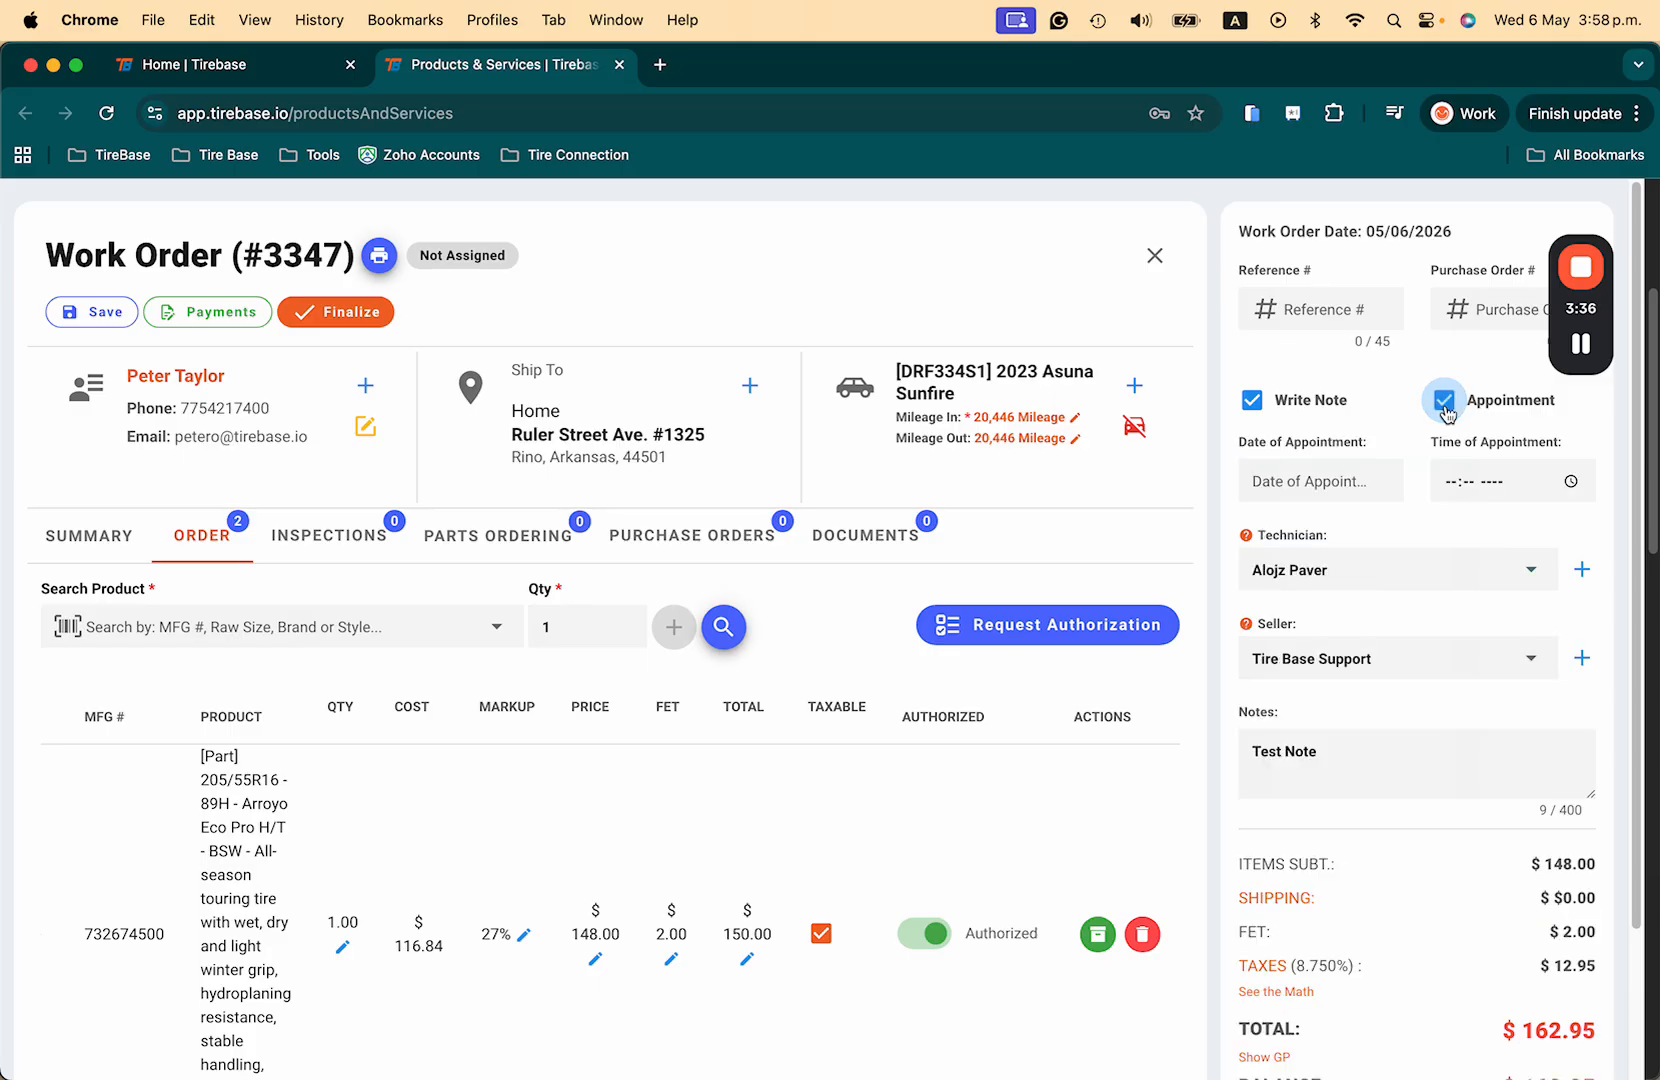
{"action": "left_click", "coordinate": [1322, 477]}
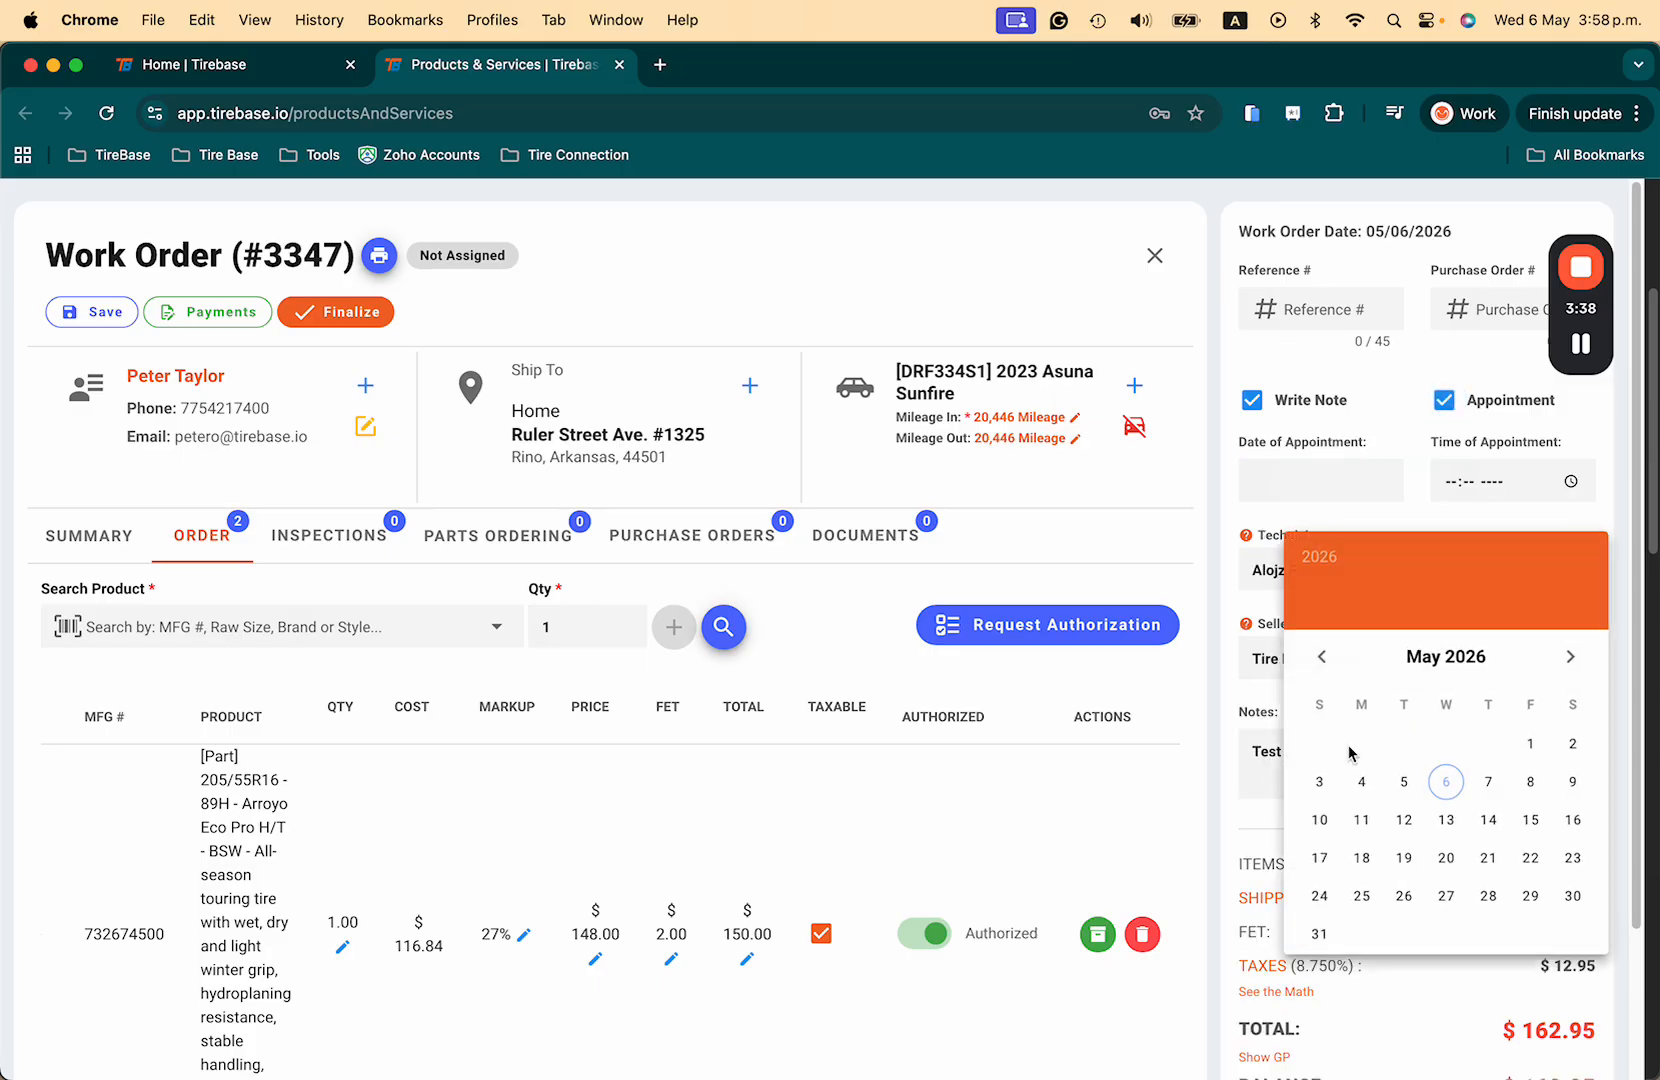
{"action": "left_click", "coordinate": [1361, 820]}
{"action": "left_click", "coordinate": [1497, 484]}
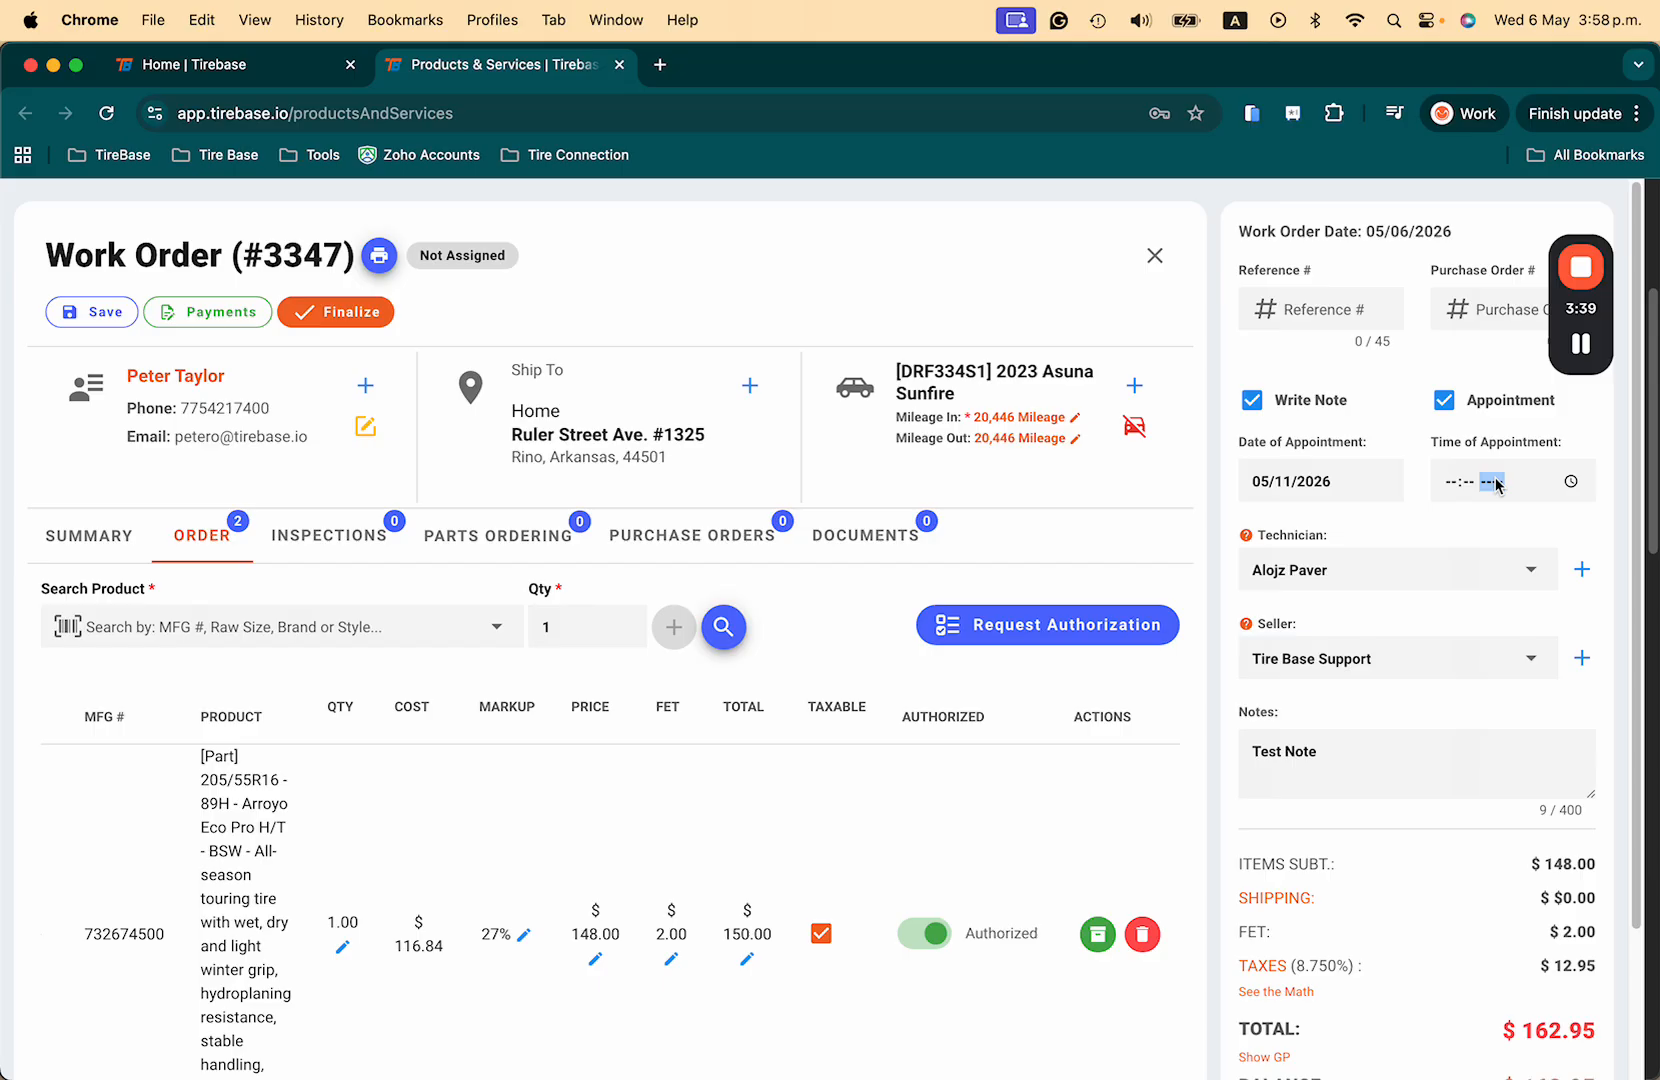
{"action": "left_click", "coordinate": [1565, 483]}
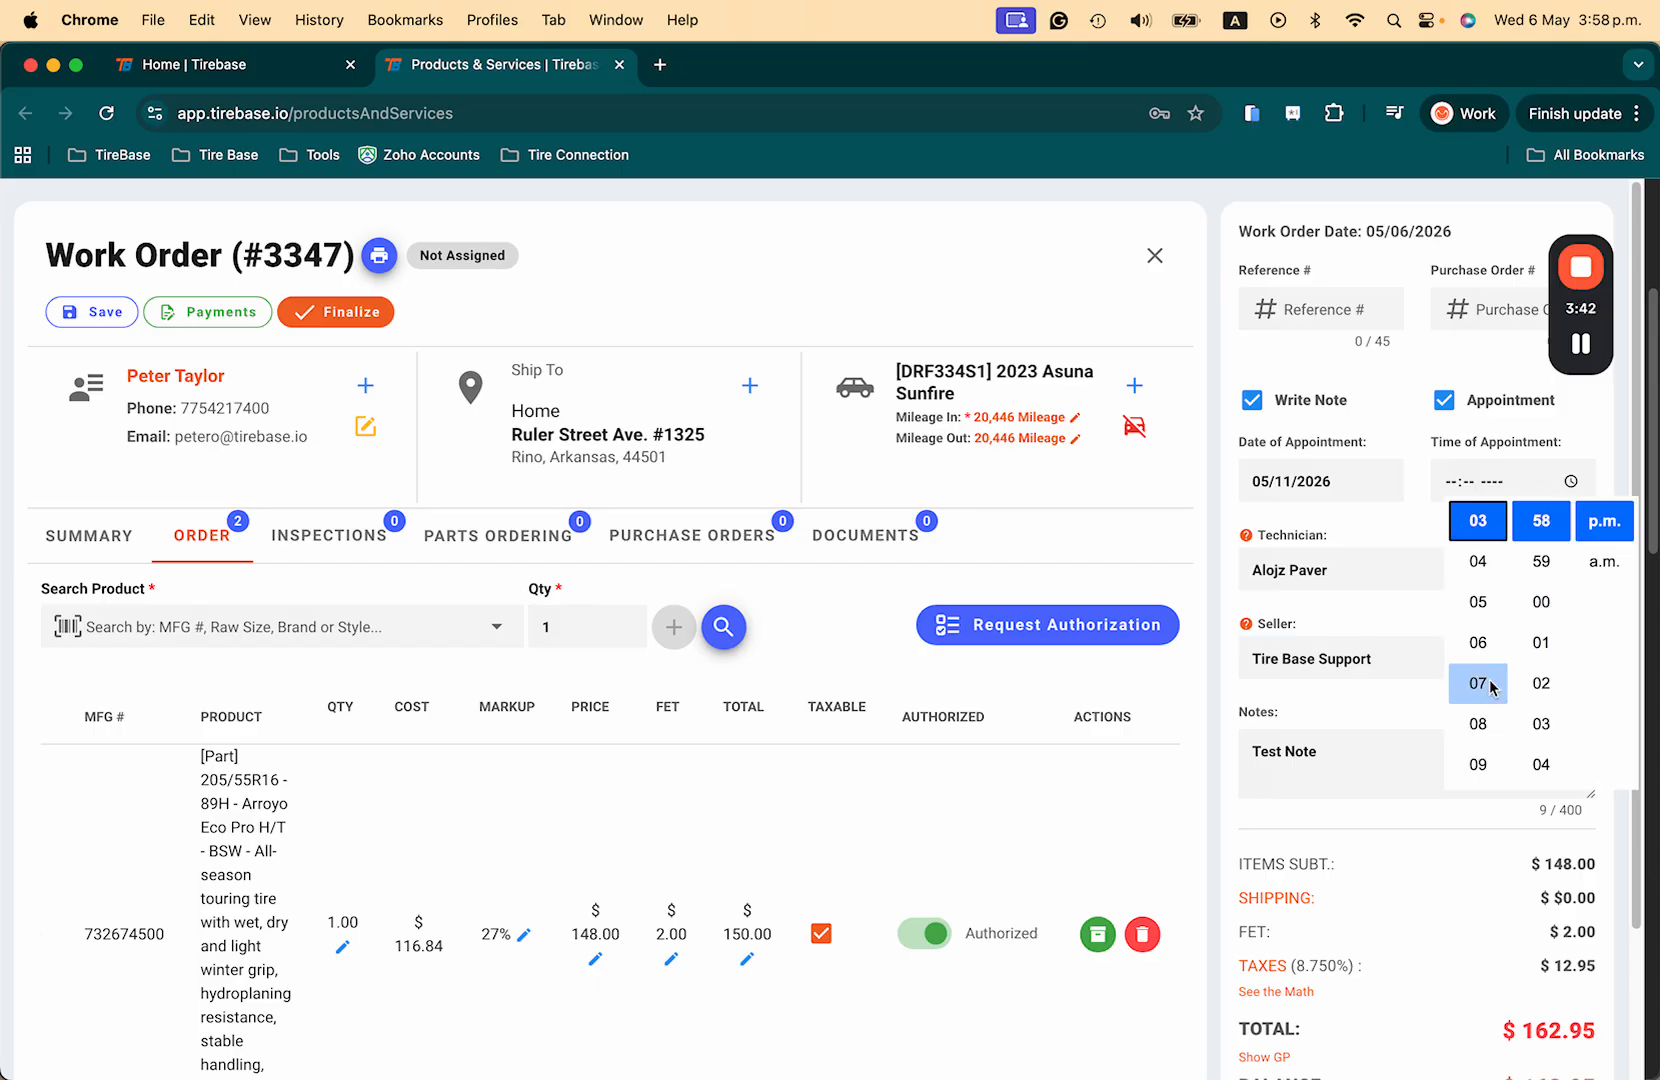
{"action": "scroll", "coordinate": [1480, 680], "scroll_direction": "up", "scroll_amount": 3}
{"action": "scroll", "coordinate": [1490, 688], "scroll_direction": "down", "scroll_amount": 1}
{"action": "left_click", "coordinate": [1480, 606]}
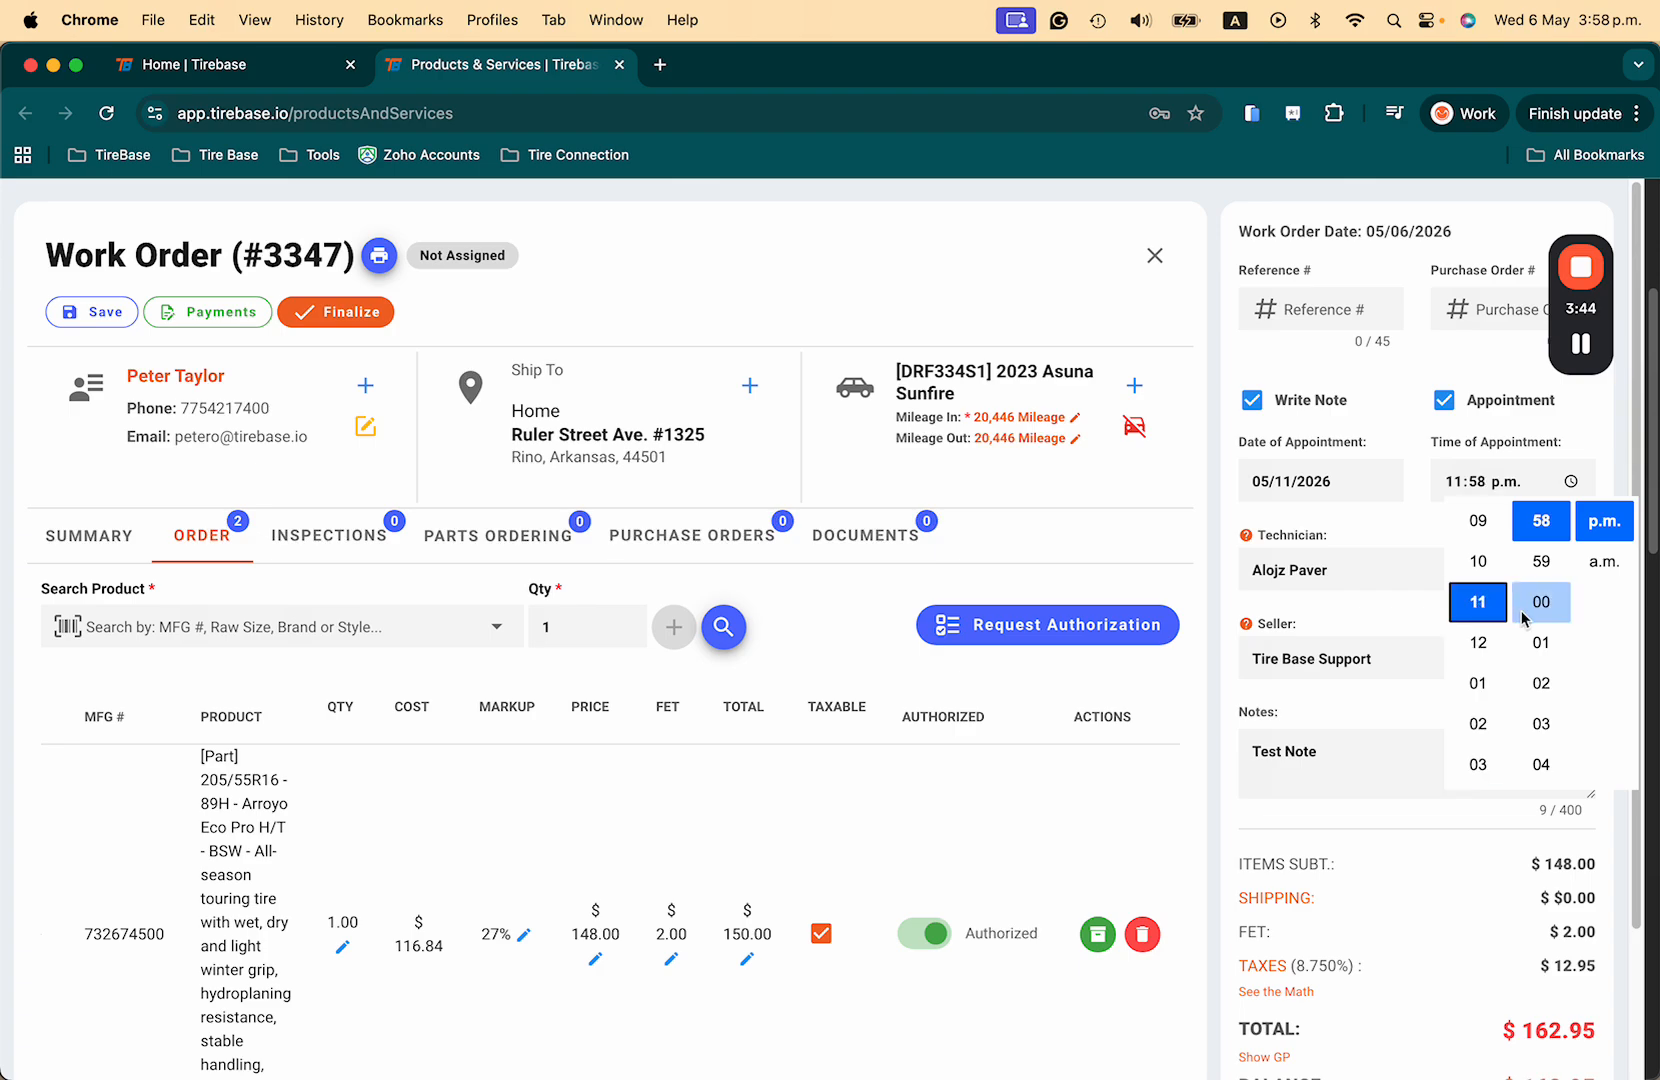
{"action": "scroll", "coordinate": [1524, 618], "scroll_direction": "up", "scroll_amount": 5}
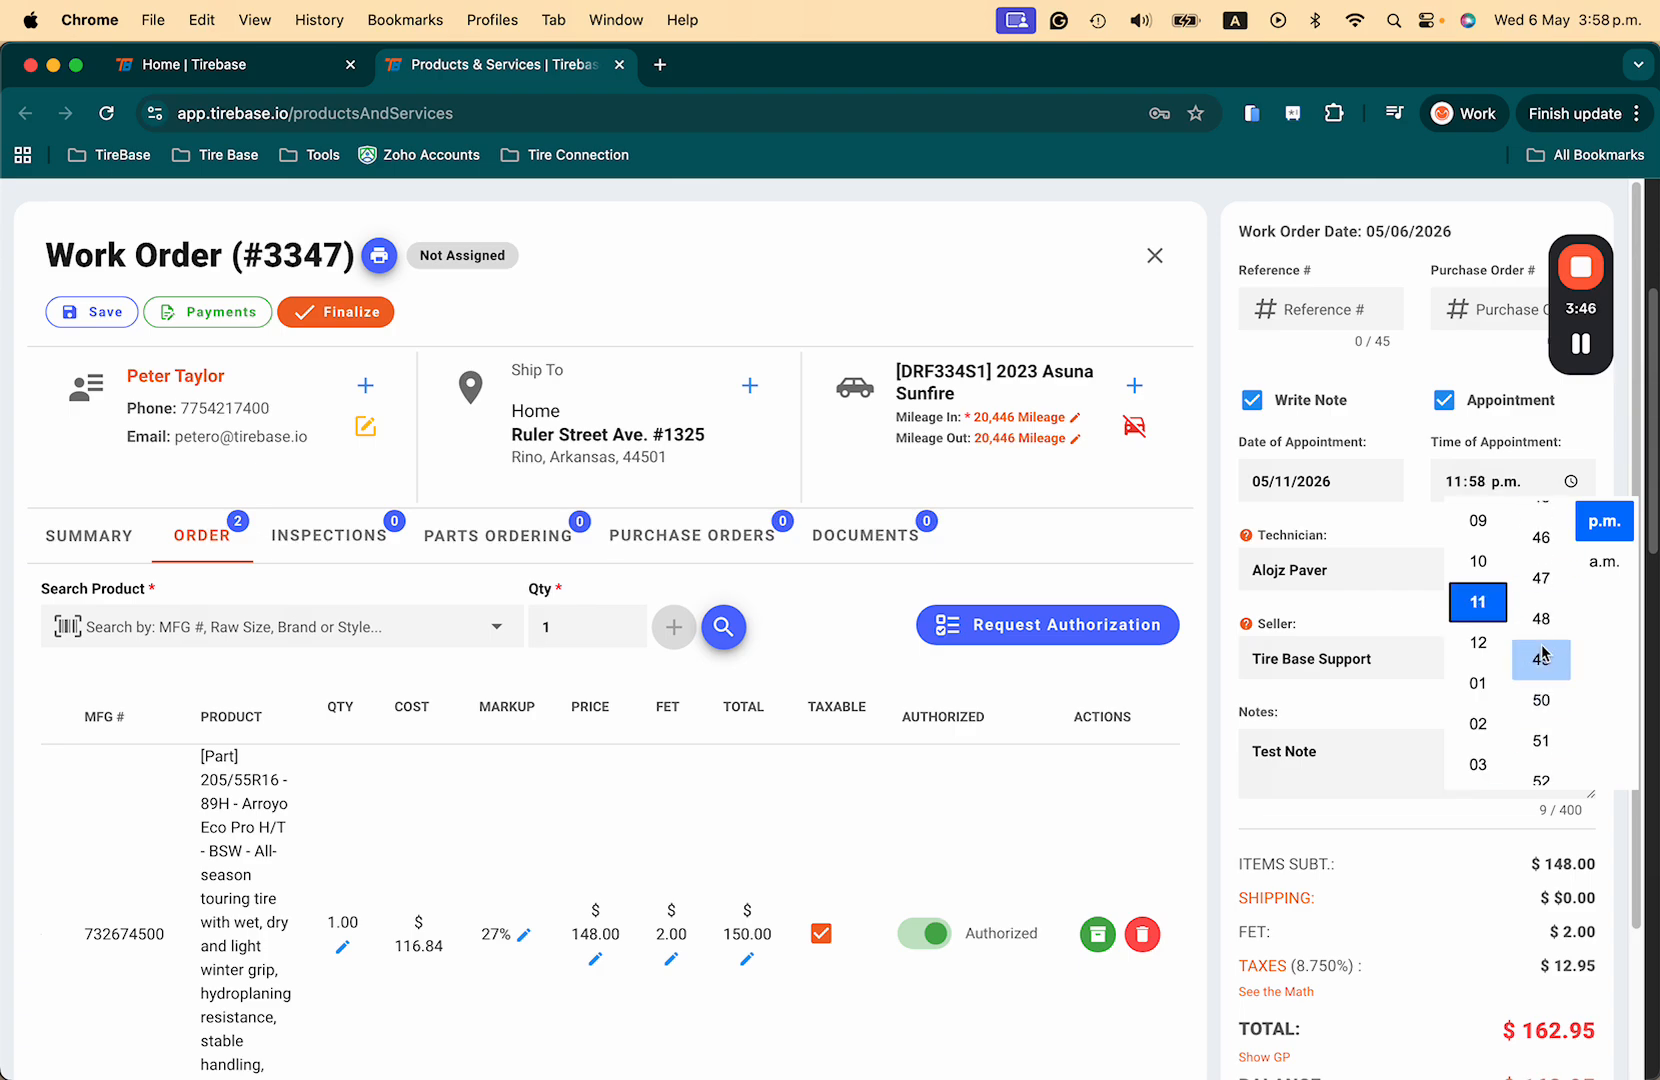
{"action": "scroll", "coordinate": [1541, 610], "scroll_direction": "up", "scroll_amount": 1}
{"action": "left_click", "coordinate": [1541, 561]}
{"action": "left_click", "coordinate": [1604, 562]}
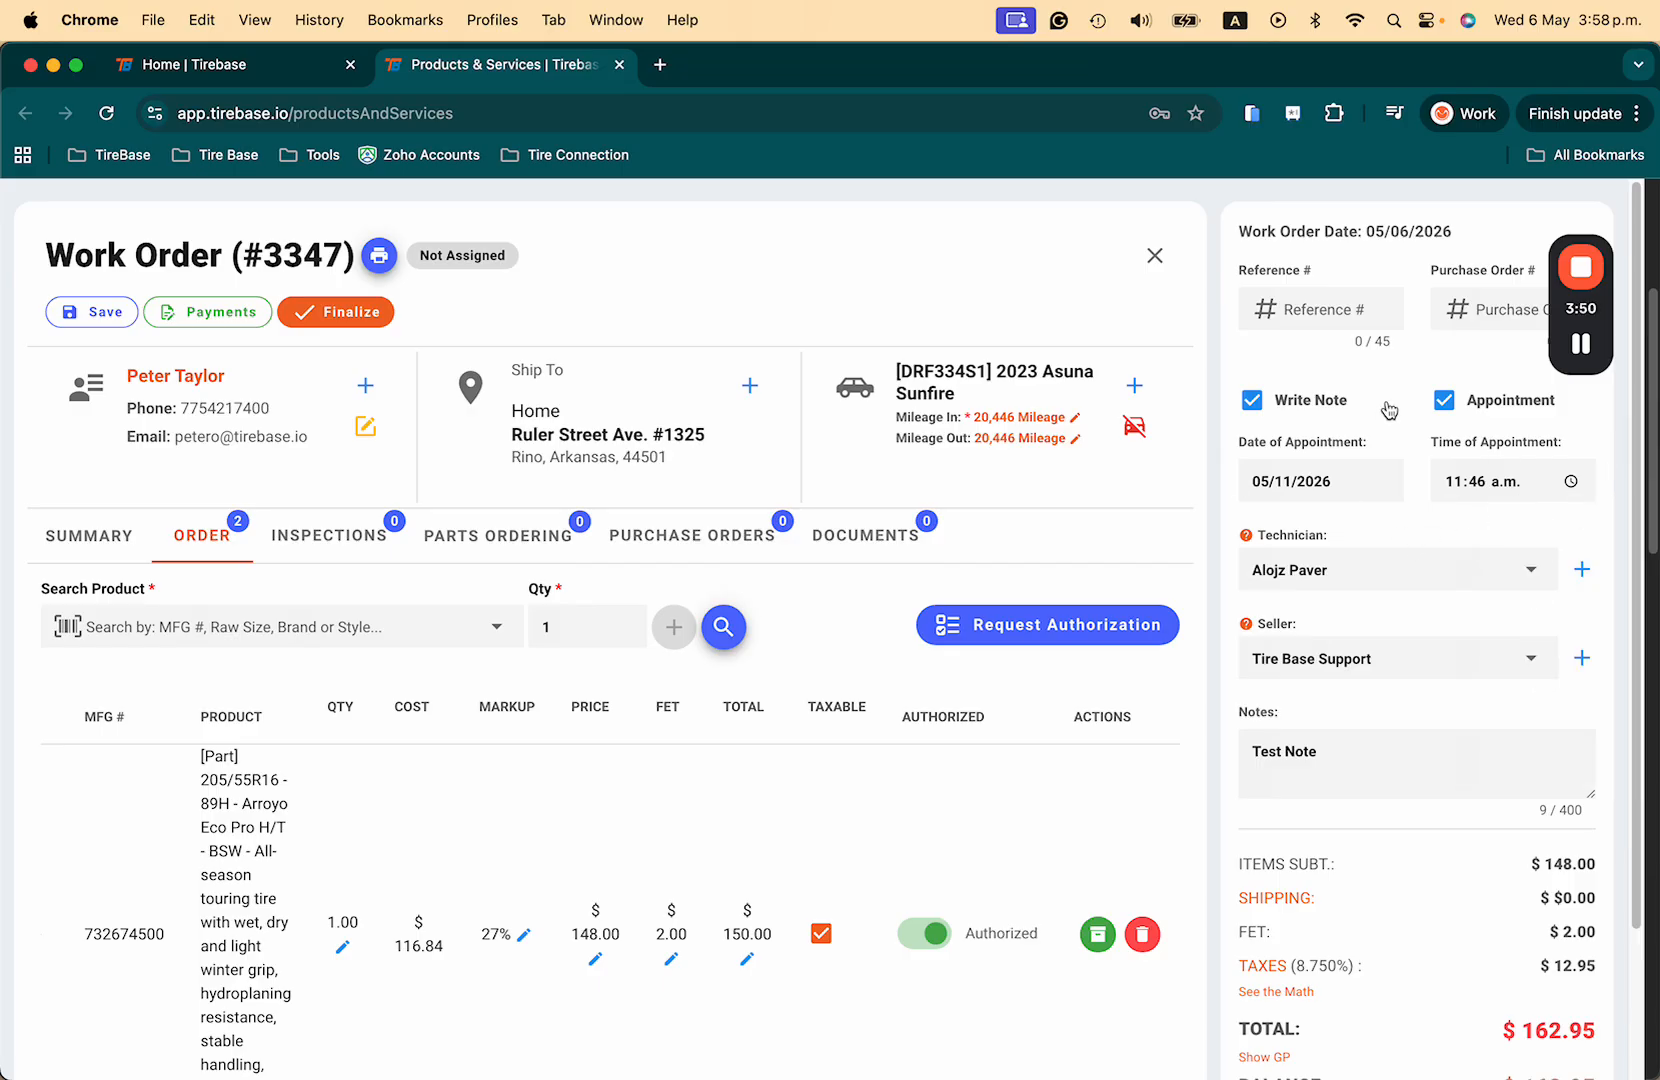
Step: Enter GRS-46 as the work order's reference and fill in the purchase order number
{"action": "left_click", "coordinate": [1347, 315]}
{"action": "type", "text": "GRS-46"}
{"action": "left_click", "coordinate": [1494, 312]}
{"action": "left_click", "coordinate": [106, 318]}
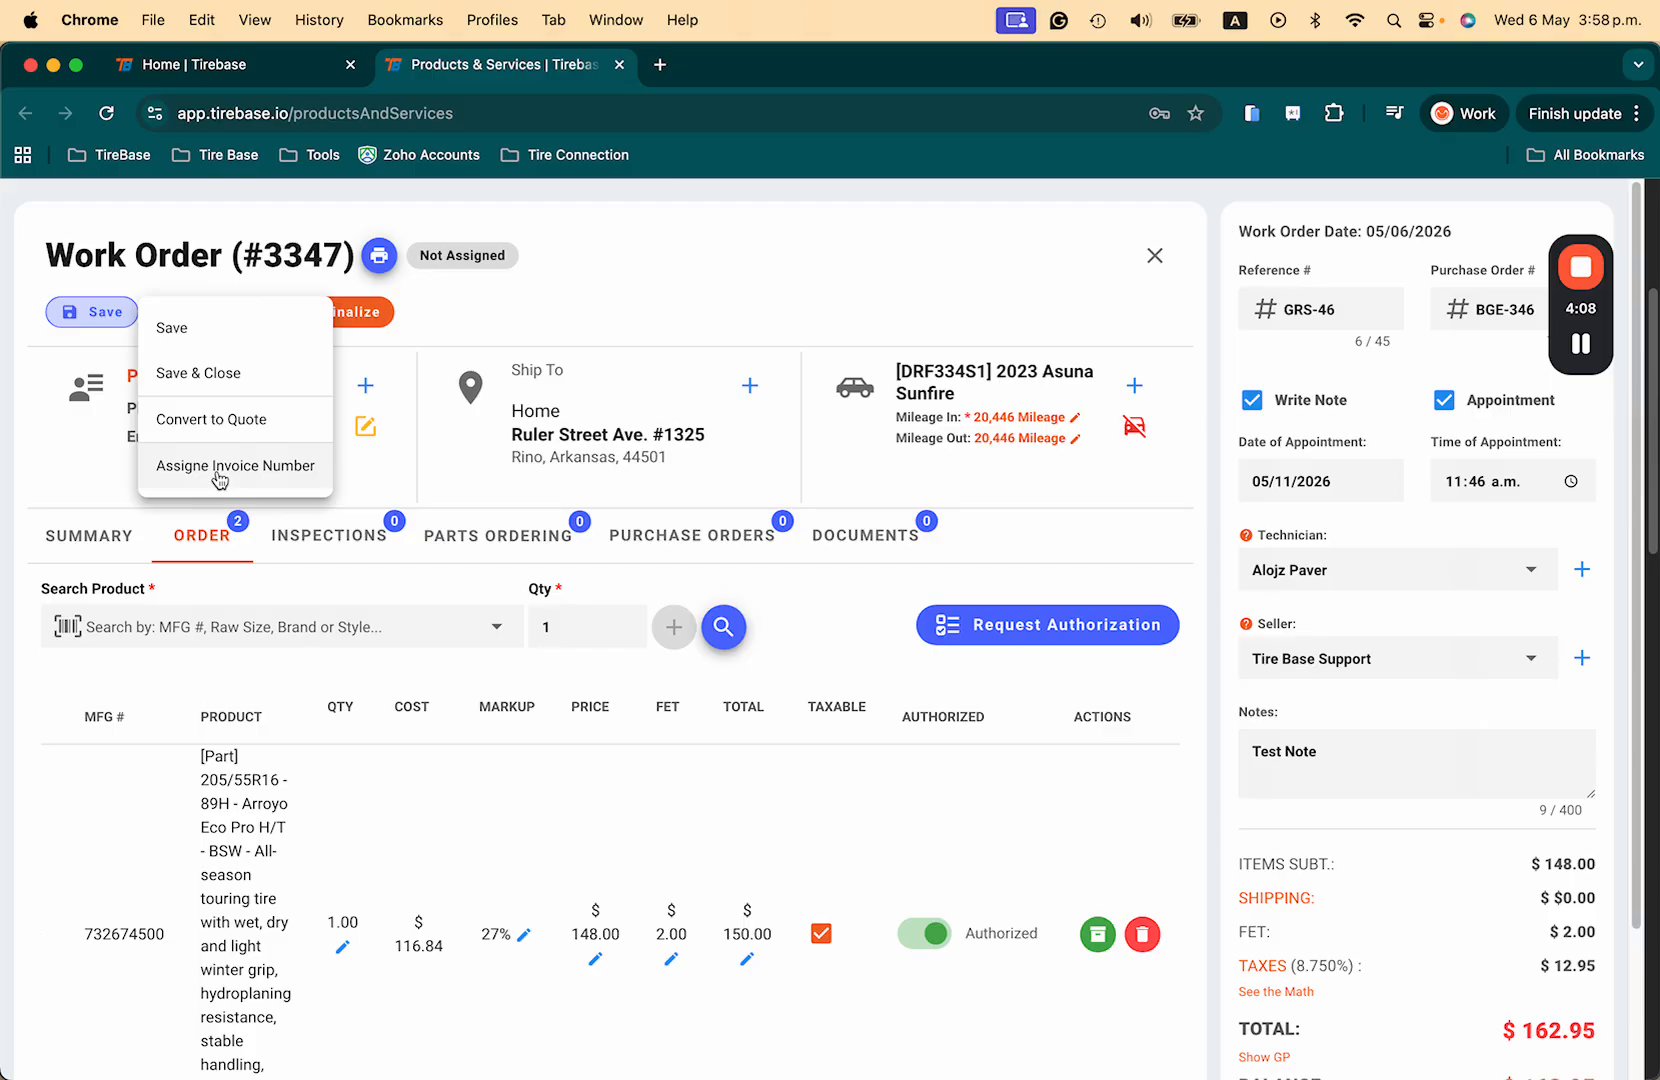
{"action": "left_click", "coordinate": [526, 336]}
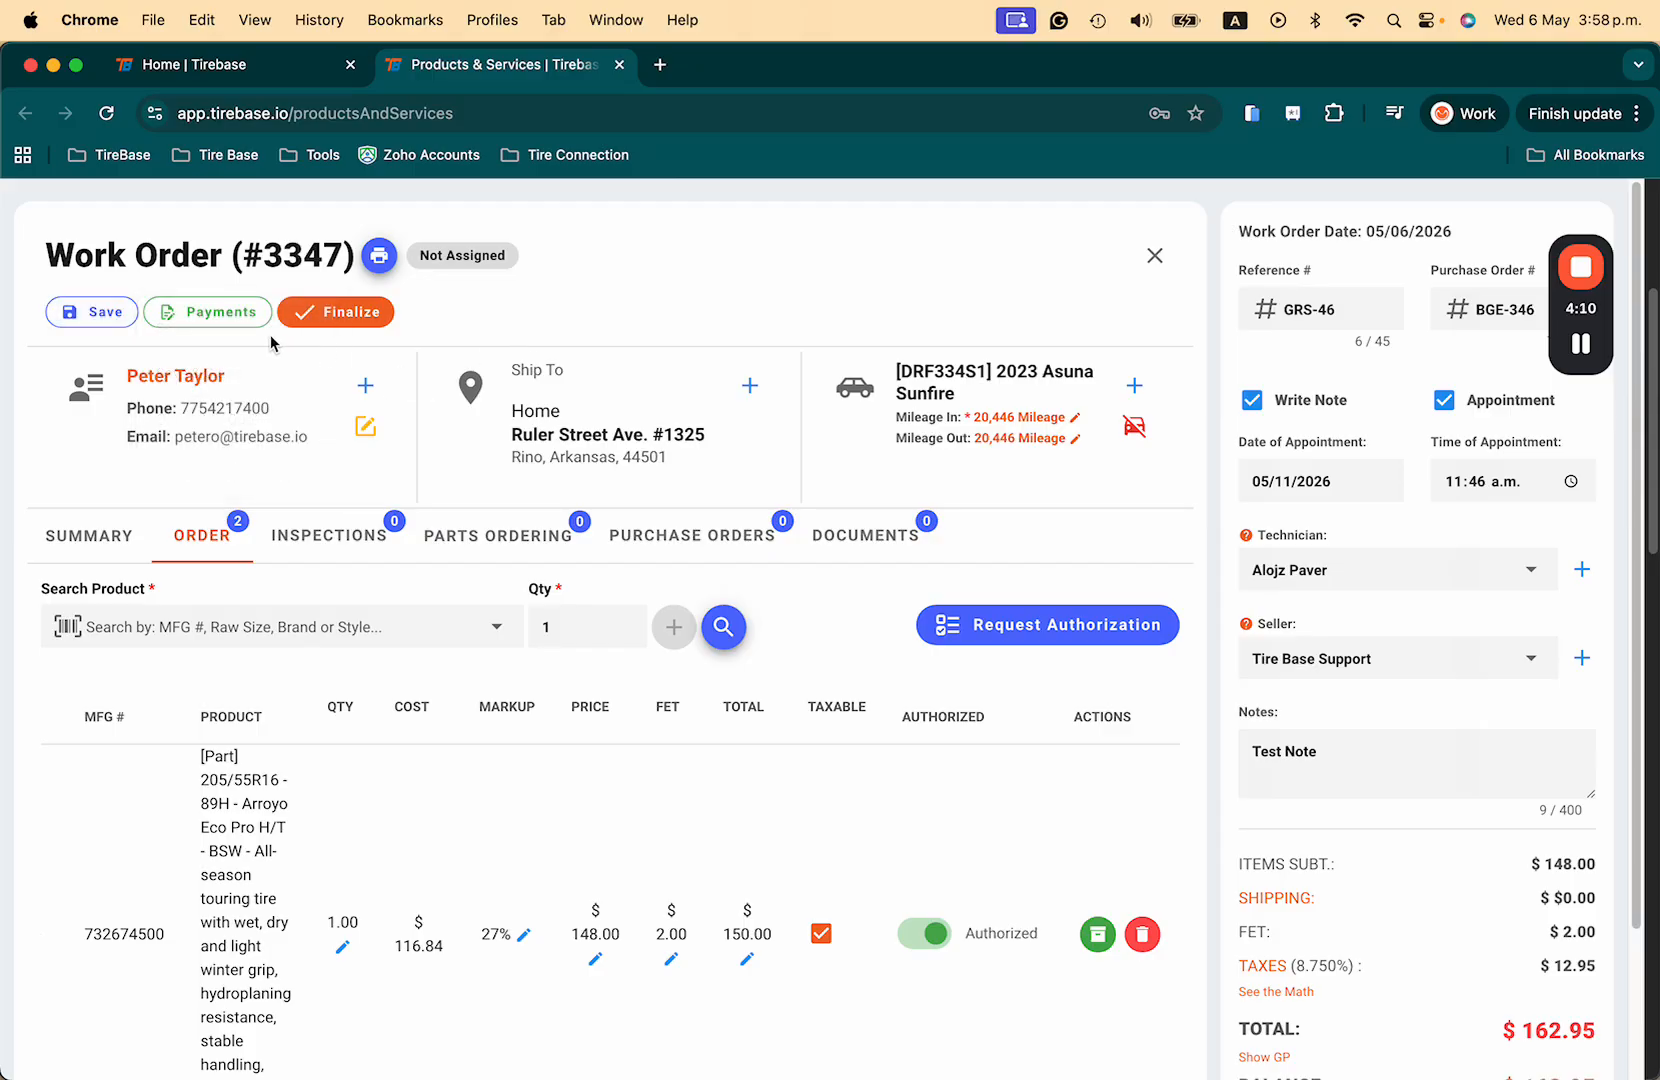
Step: Add a cash payment to the work order with $200 entered as the amount, and save and close the payments
{"action": "left_click", "coordinate": [205, 314]}
{"action": "double_click", "coordinate": [494, 504]}
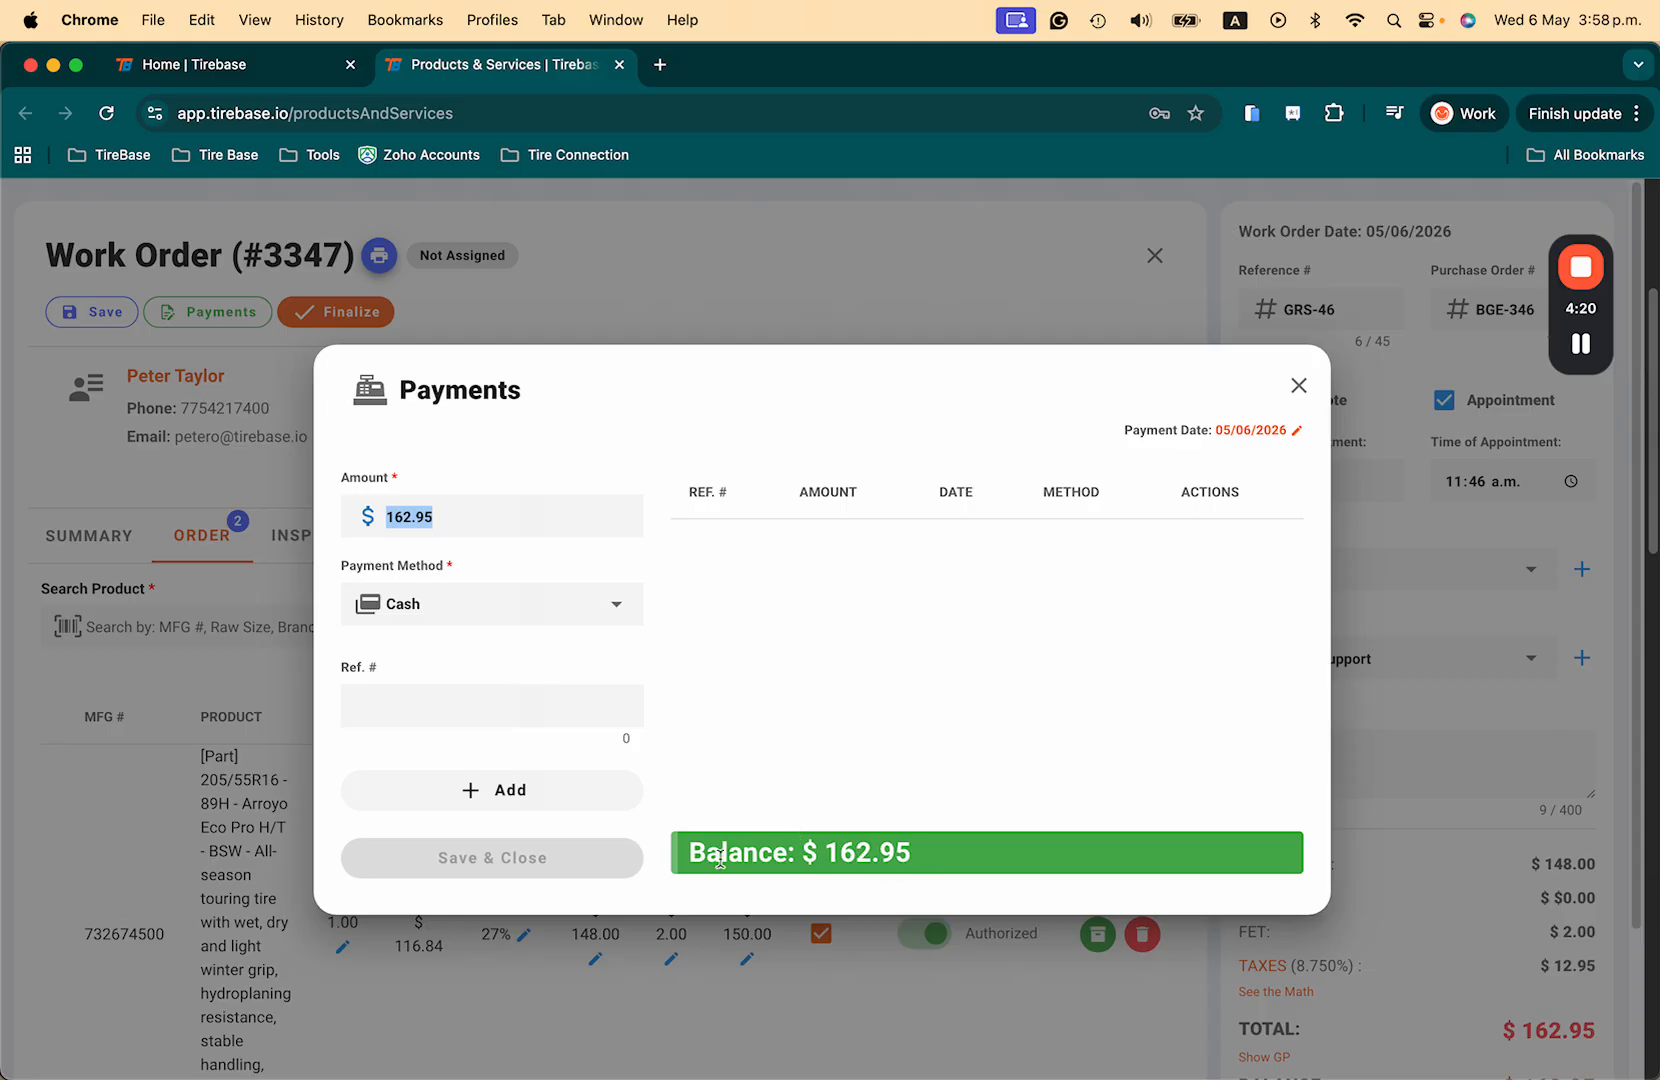
{"action": "left_click", "coordinate": [530, 525]}
{"action": "left_click_drag", "start_coordinate": [520, 518], "coordinate": [361, 511]}
{"action": "key", "text": "BackSpace"}
{"action": "type", "text": "200"}
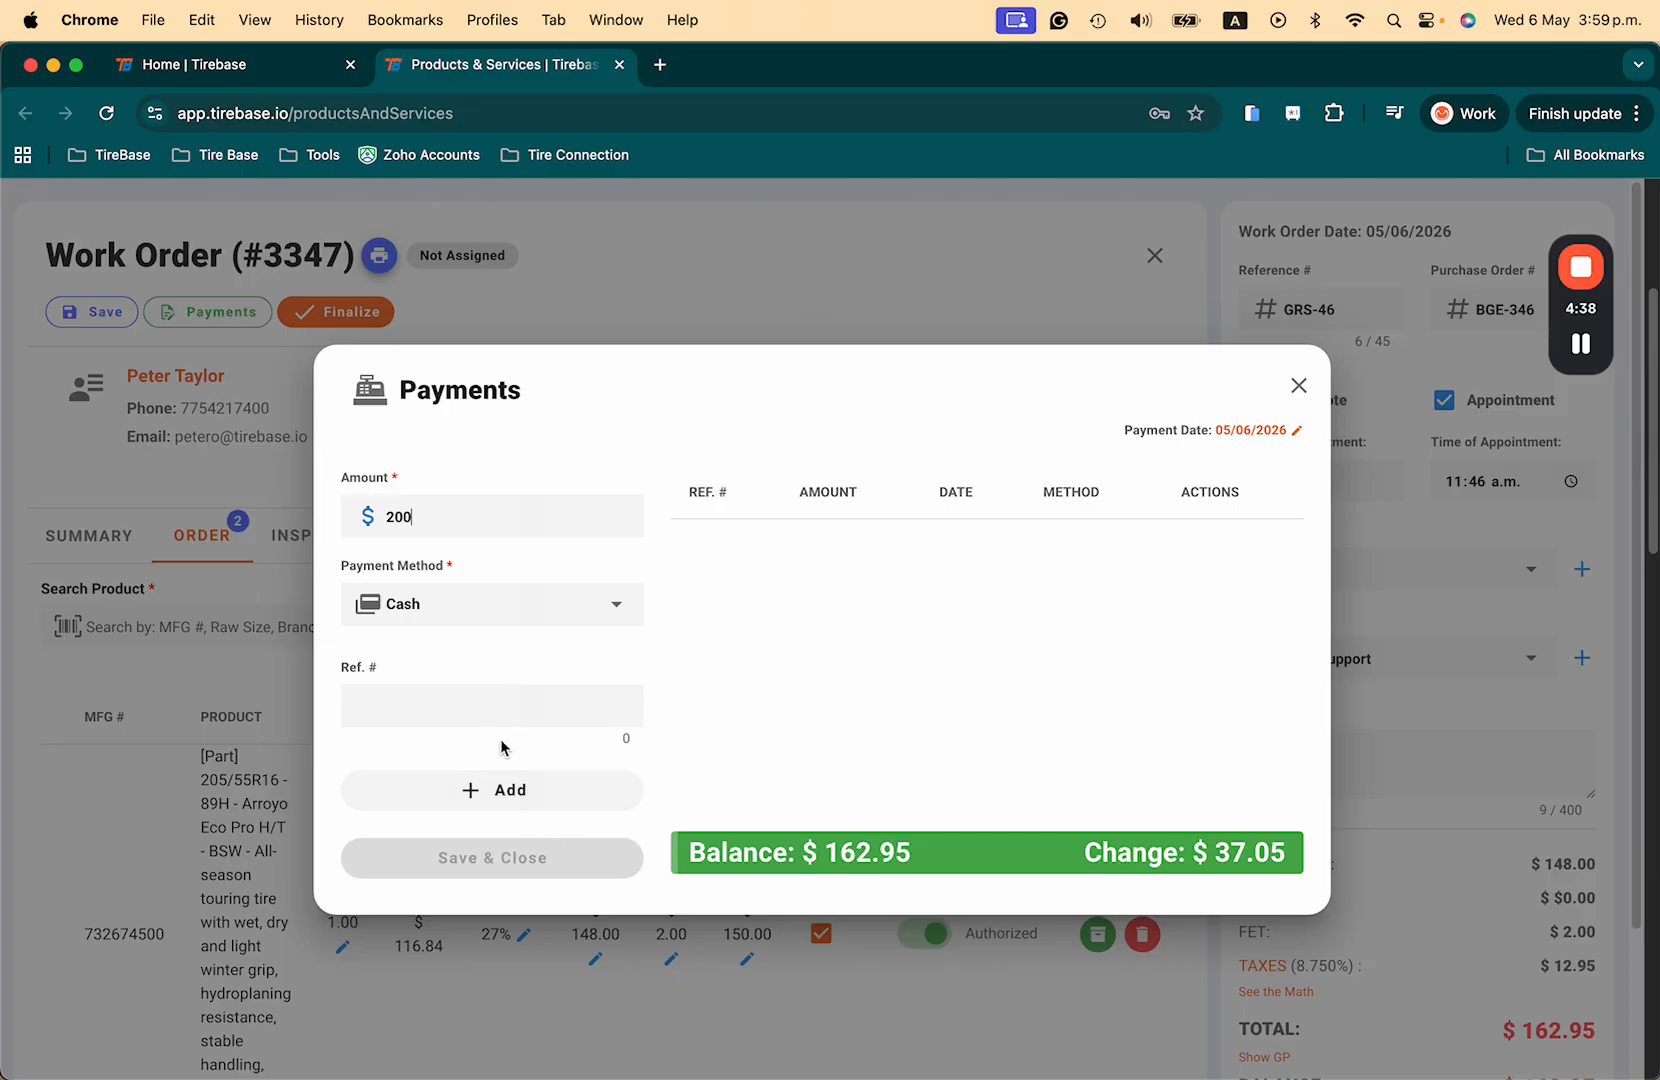
{"action": "left_click", "coordinate": [508, 790]}
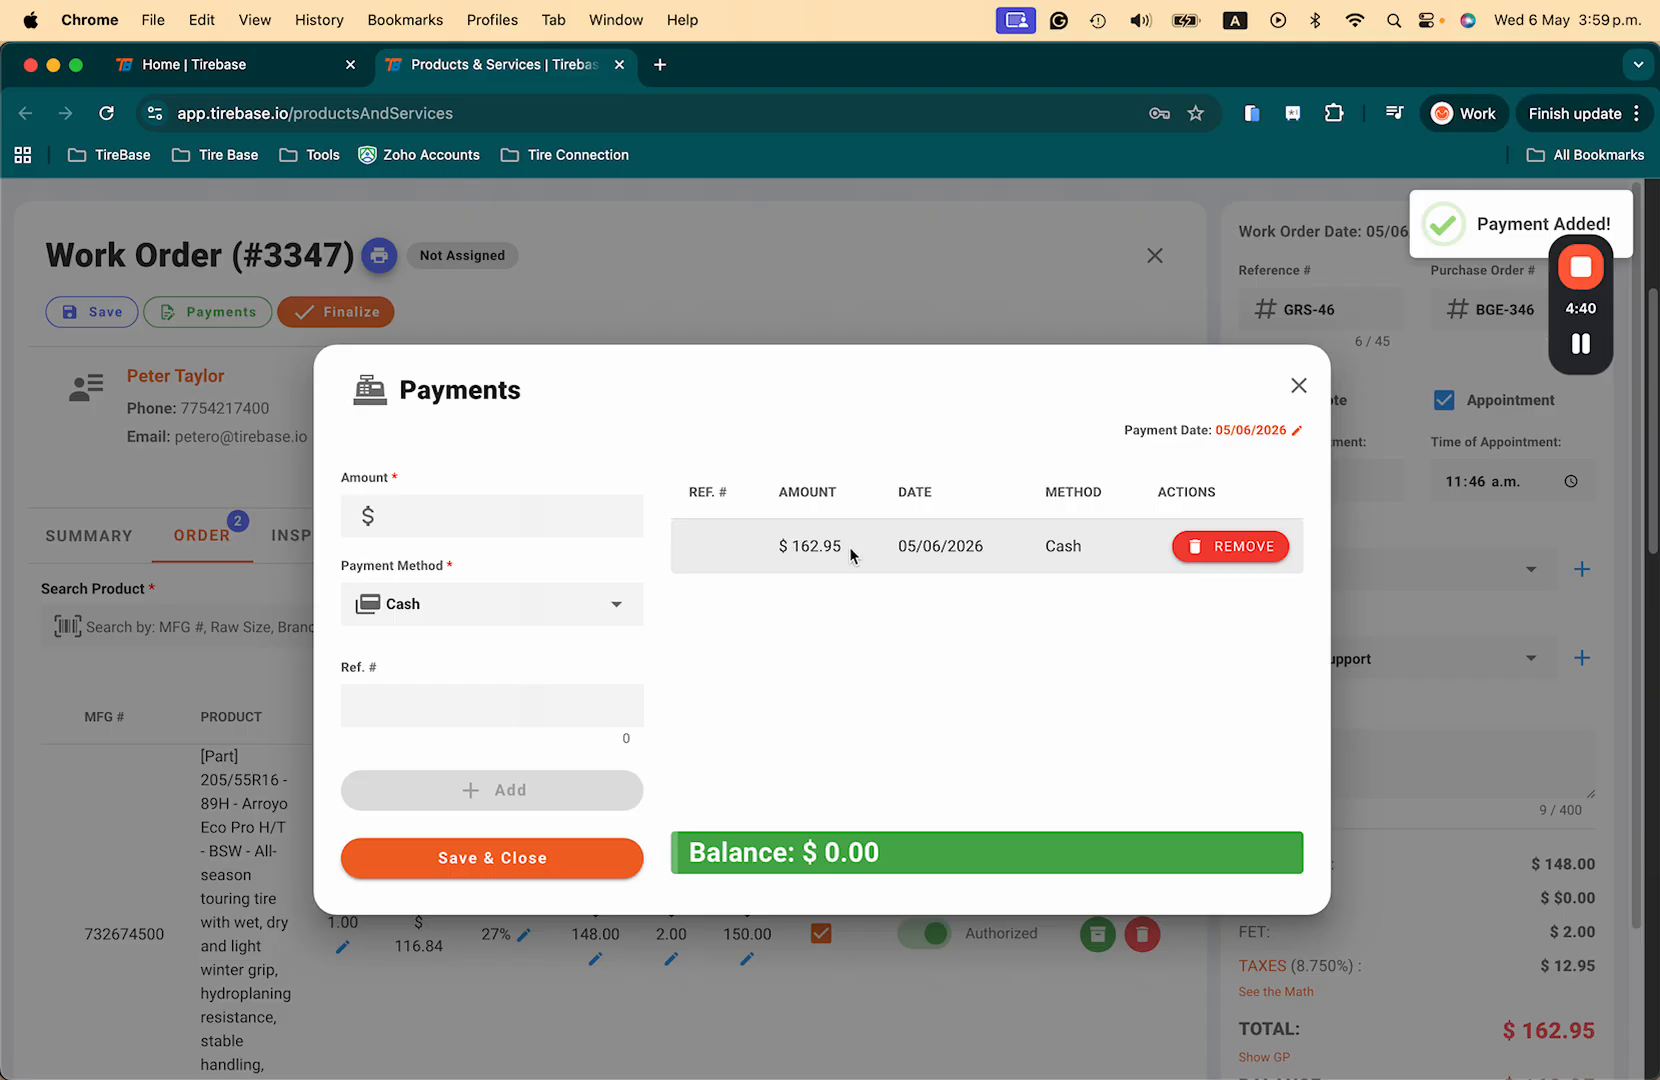
{"action": "left_click_drag", "start_coordinate": [850, 549], "coordinate": [802, 546]}
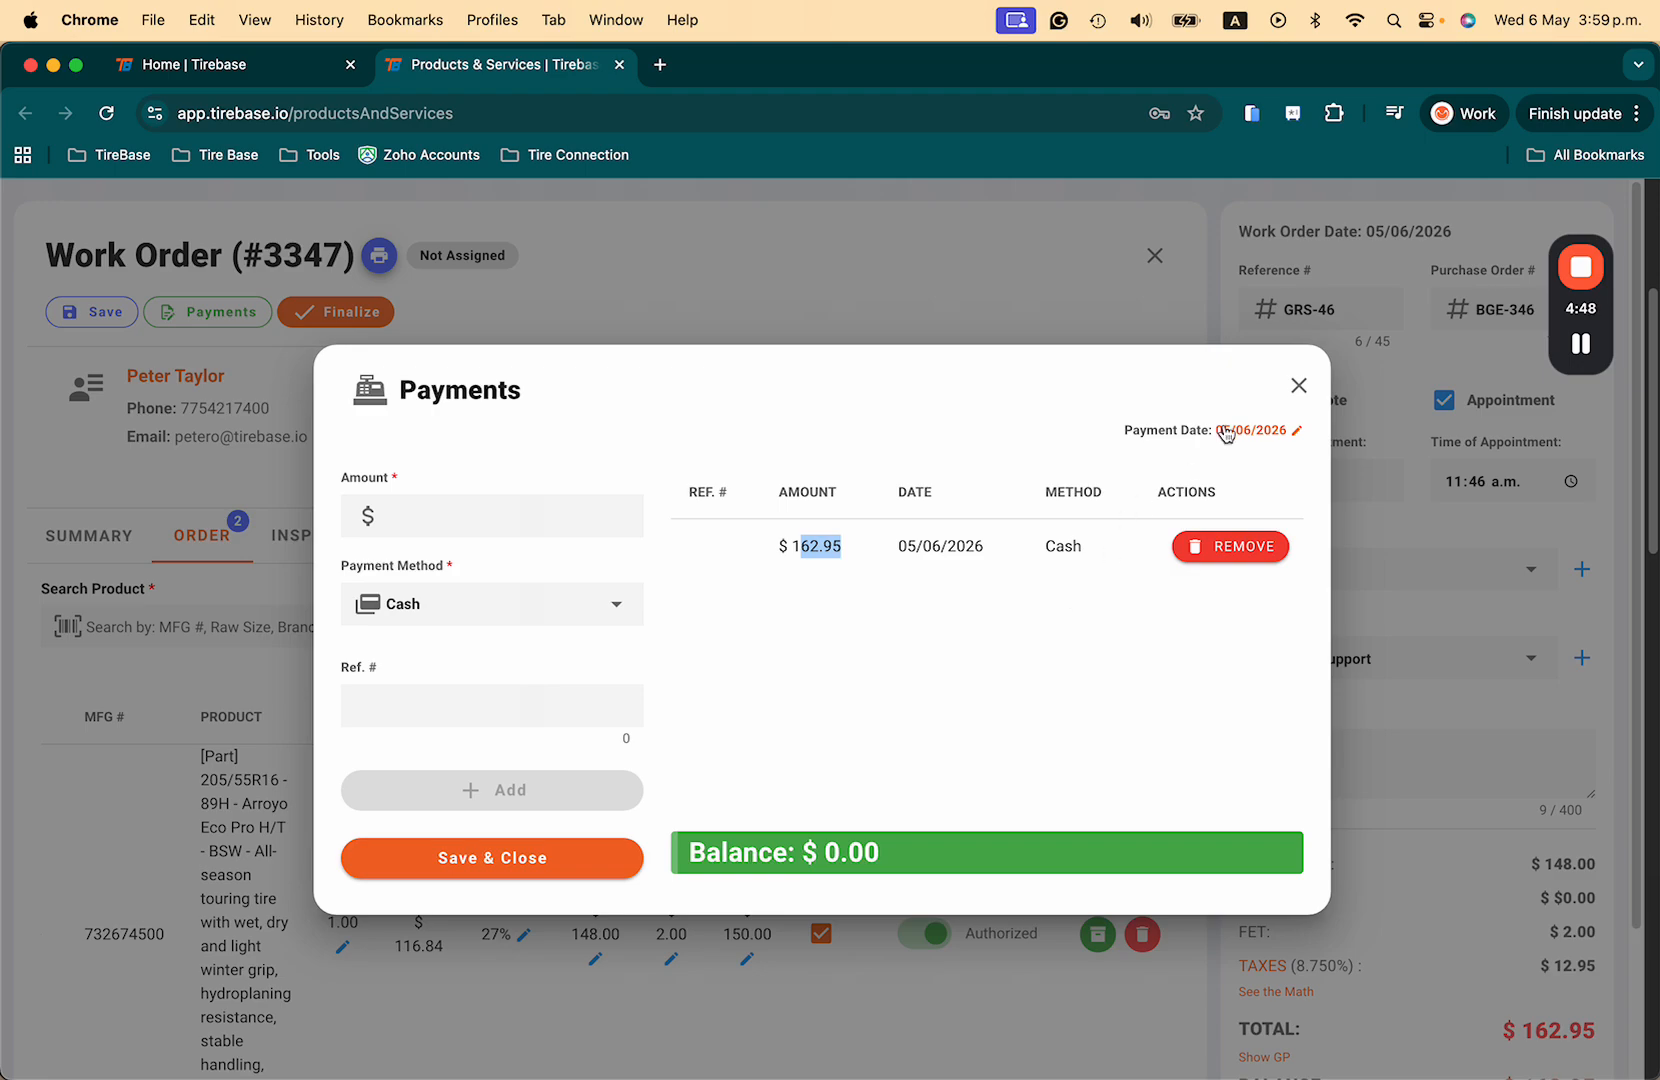
{"action": "left_click", "coordinate": [474, 868]}
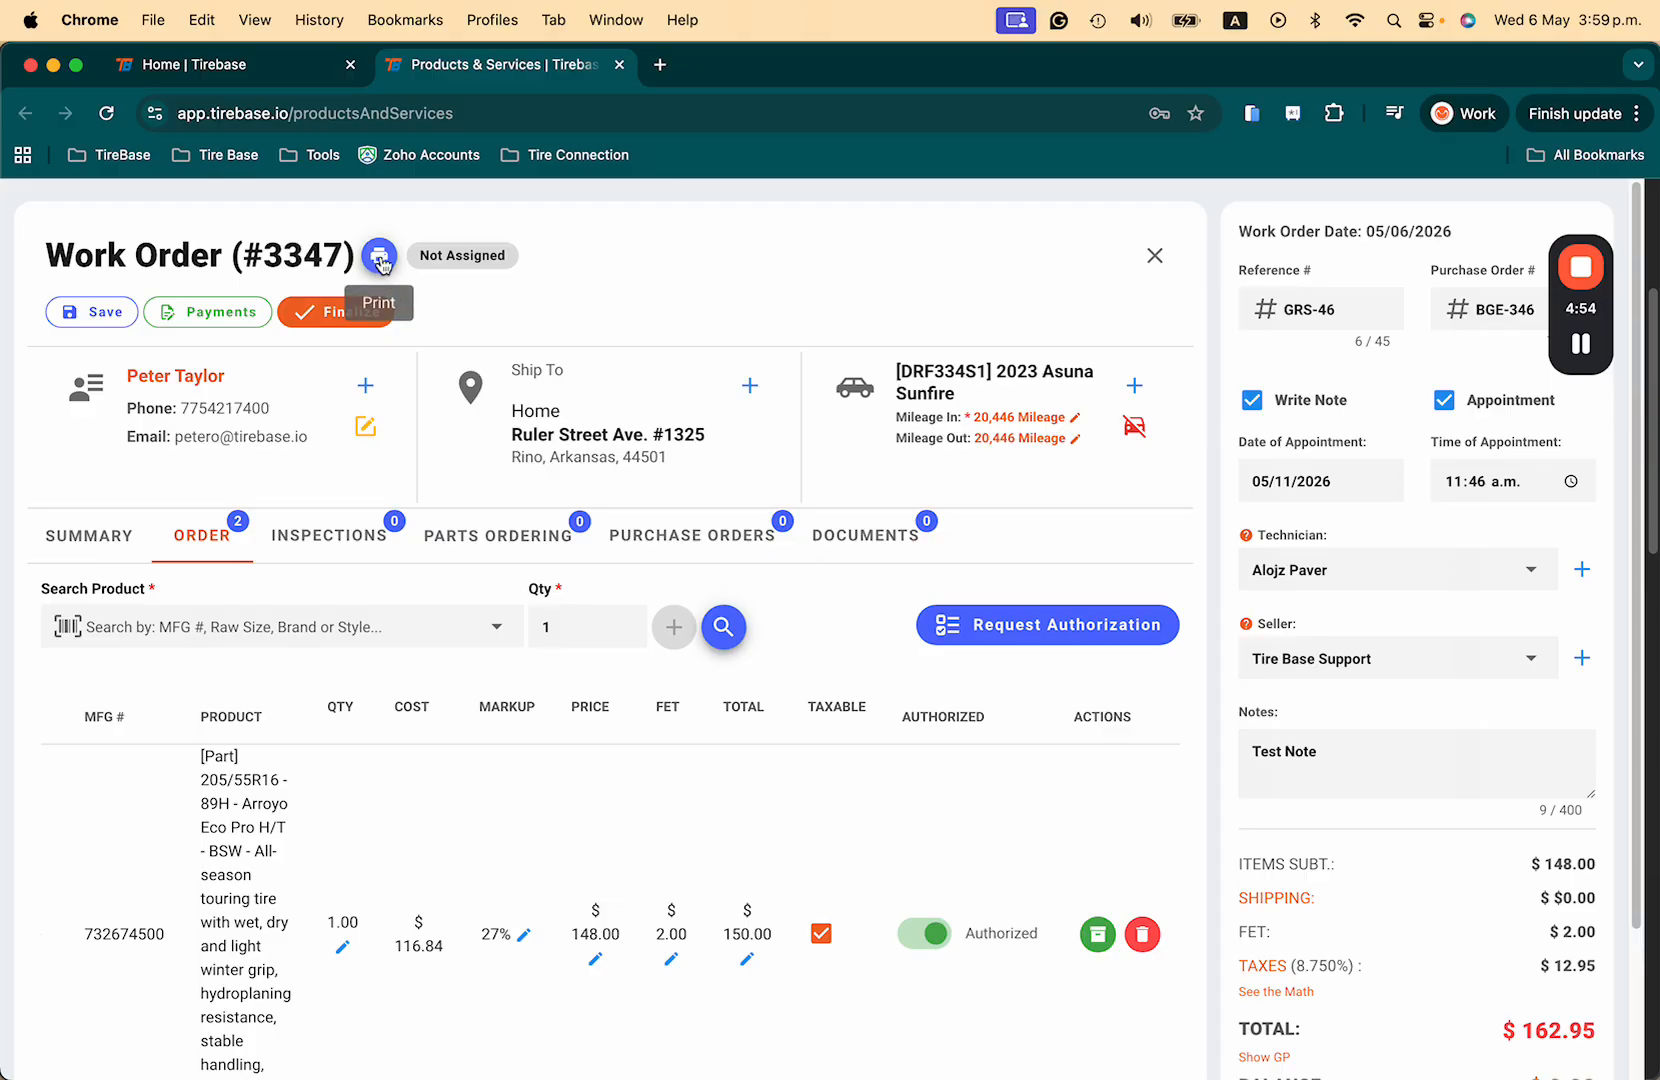
Step: Open the work order's print version as a PDF in Preview and check its title, number, reference and status
{"action": "left_click", "coordinate": [379, 259]}
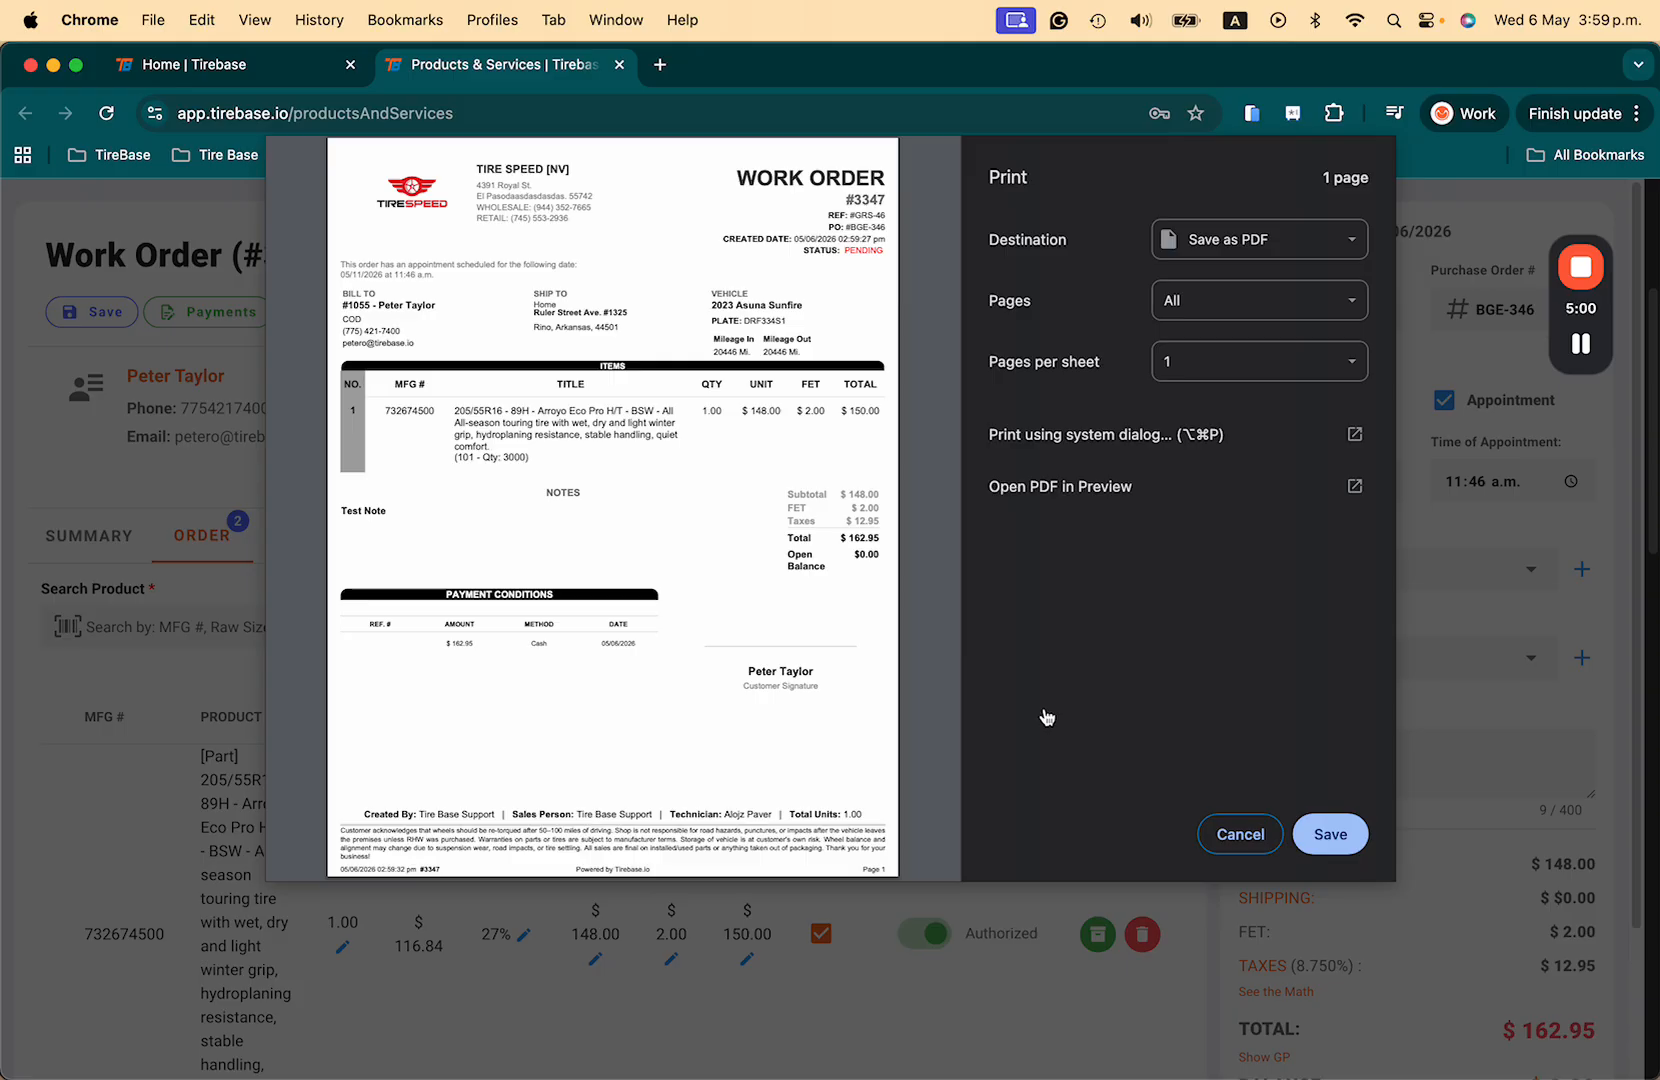
{"action": "key", "text": "Escape"}
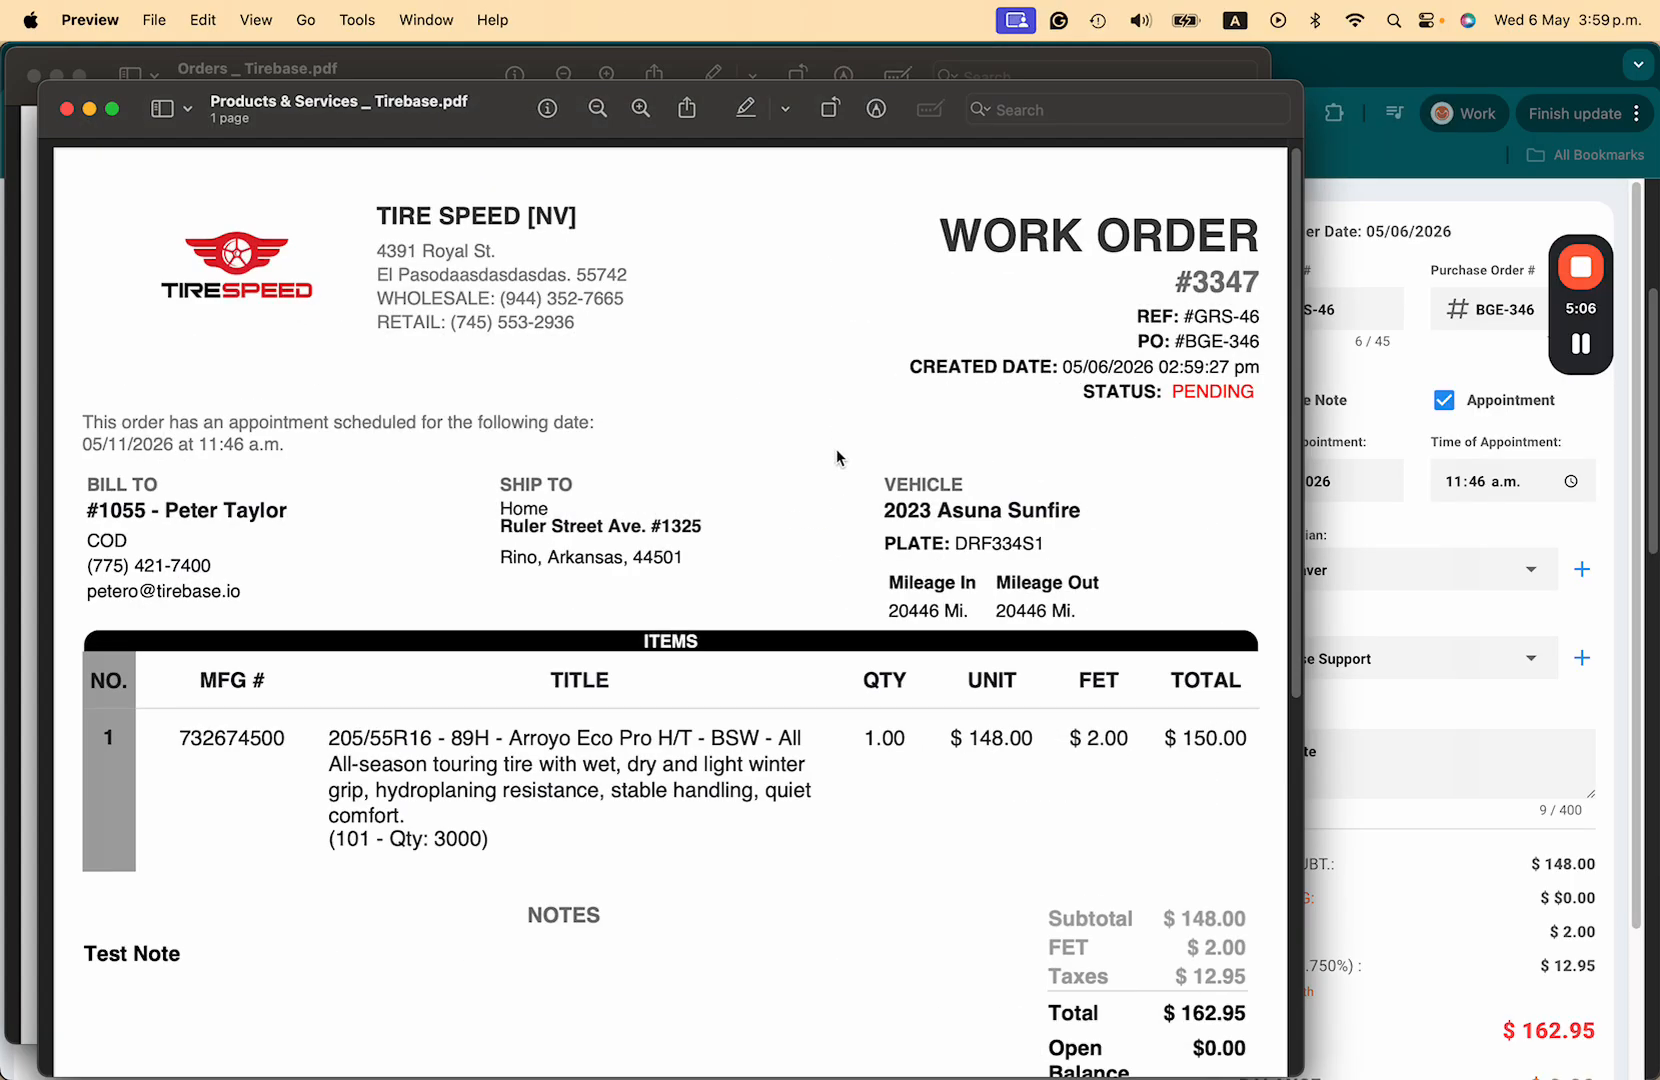
{"action": "left_click_drag", "start_coordinate": [945, 252], "coordinate": [1260, 255]}
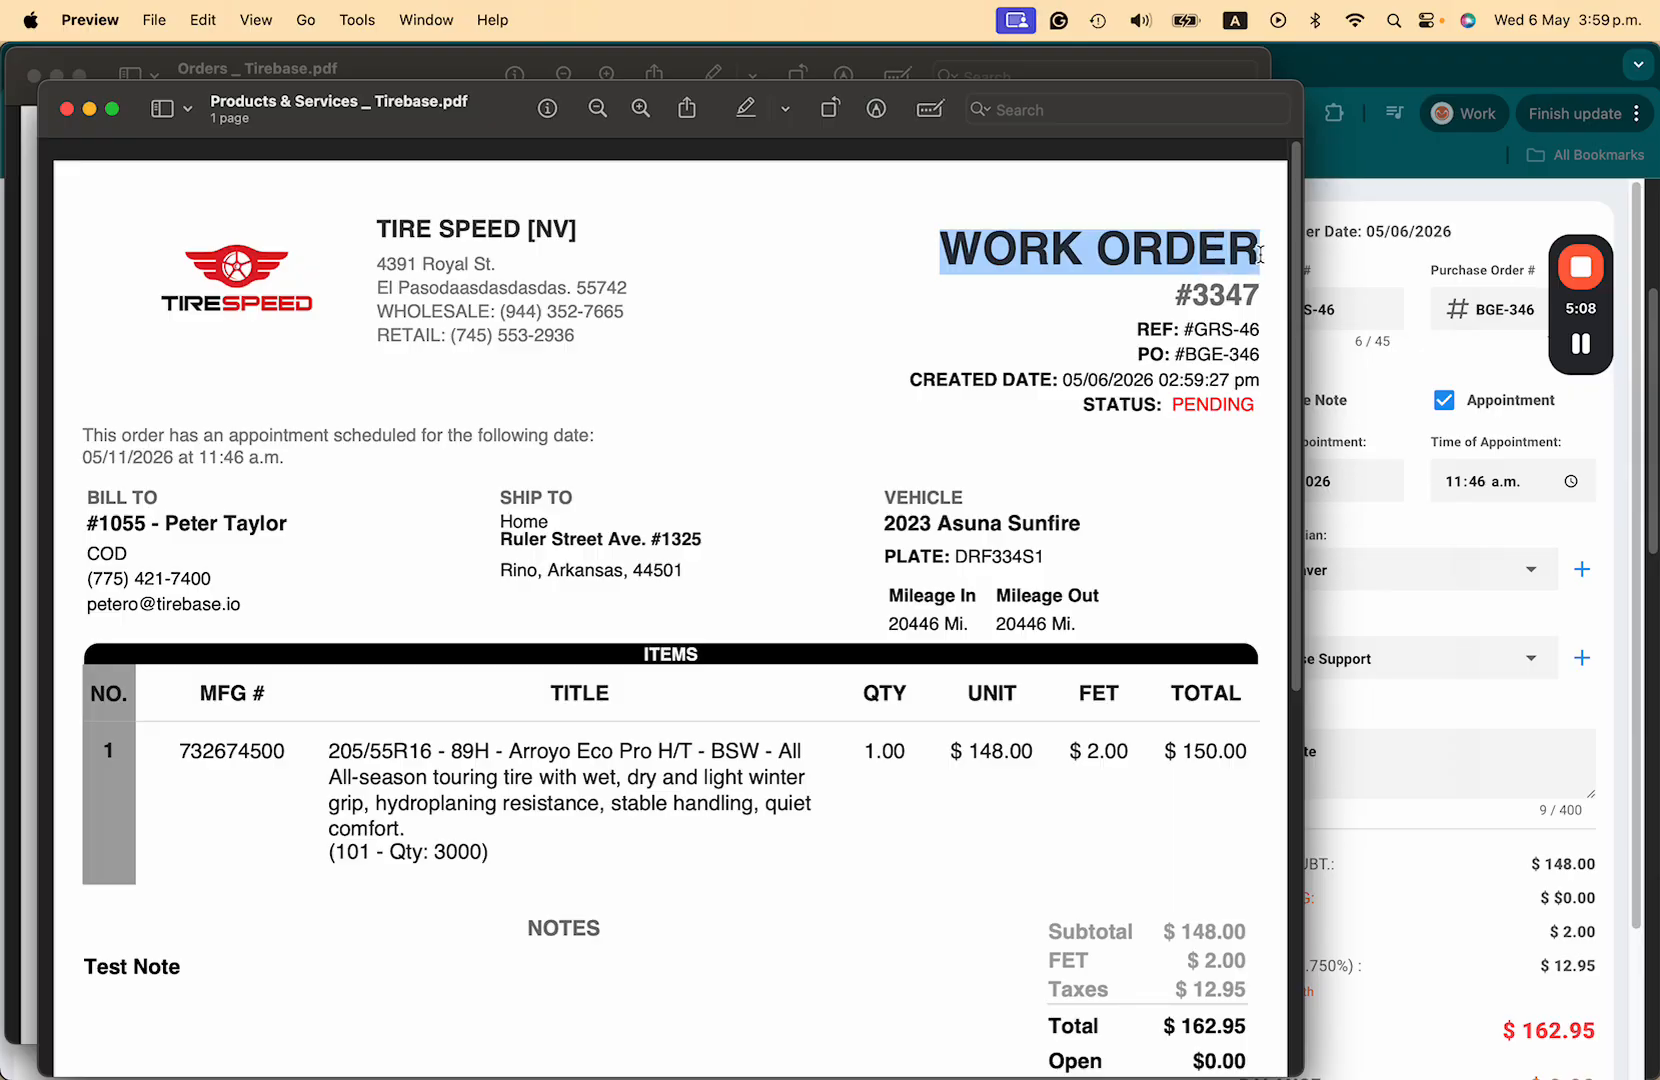
{"action": "double_click", "coordinate": [1177, 292]}
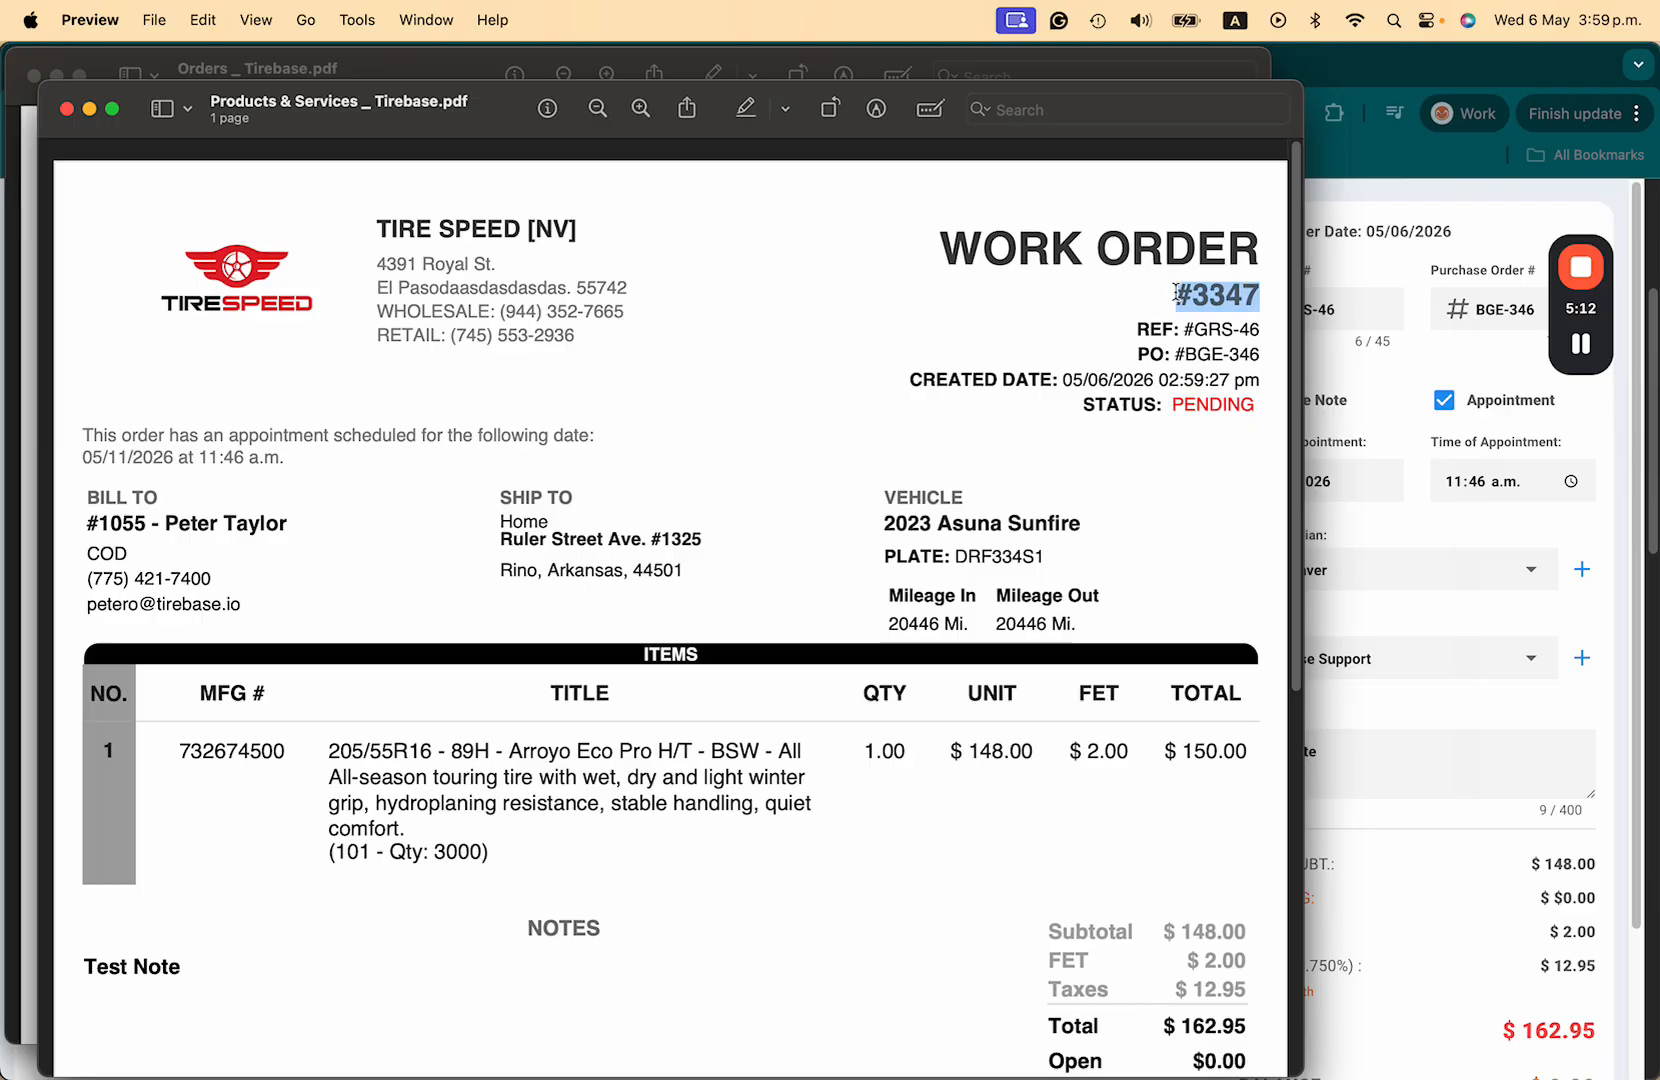
{"action": "left_click_drag", "start_coordinate": [1138, 332], "coordinate": [1260, 331]}
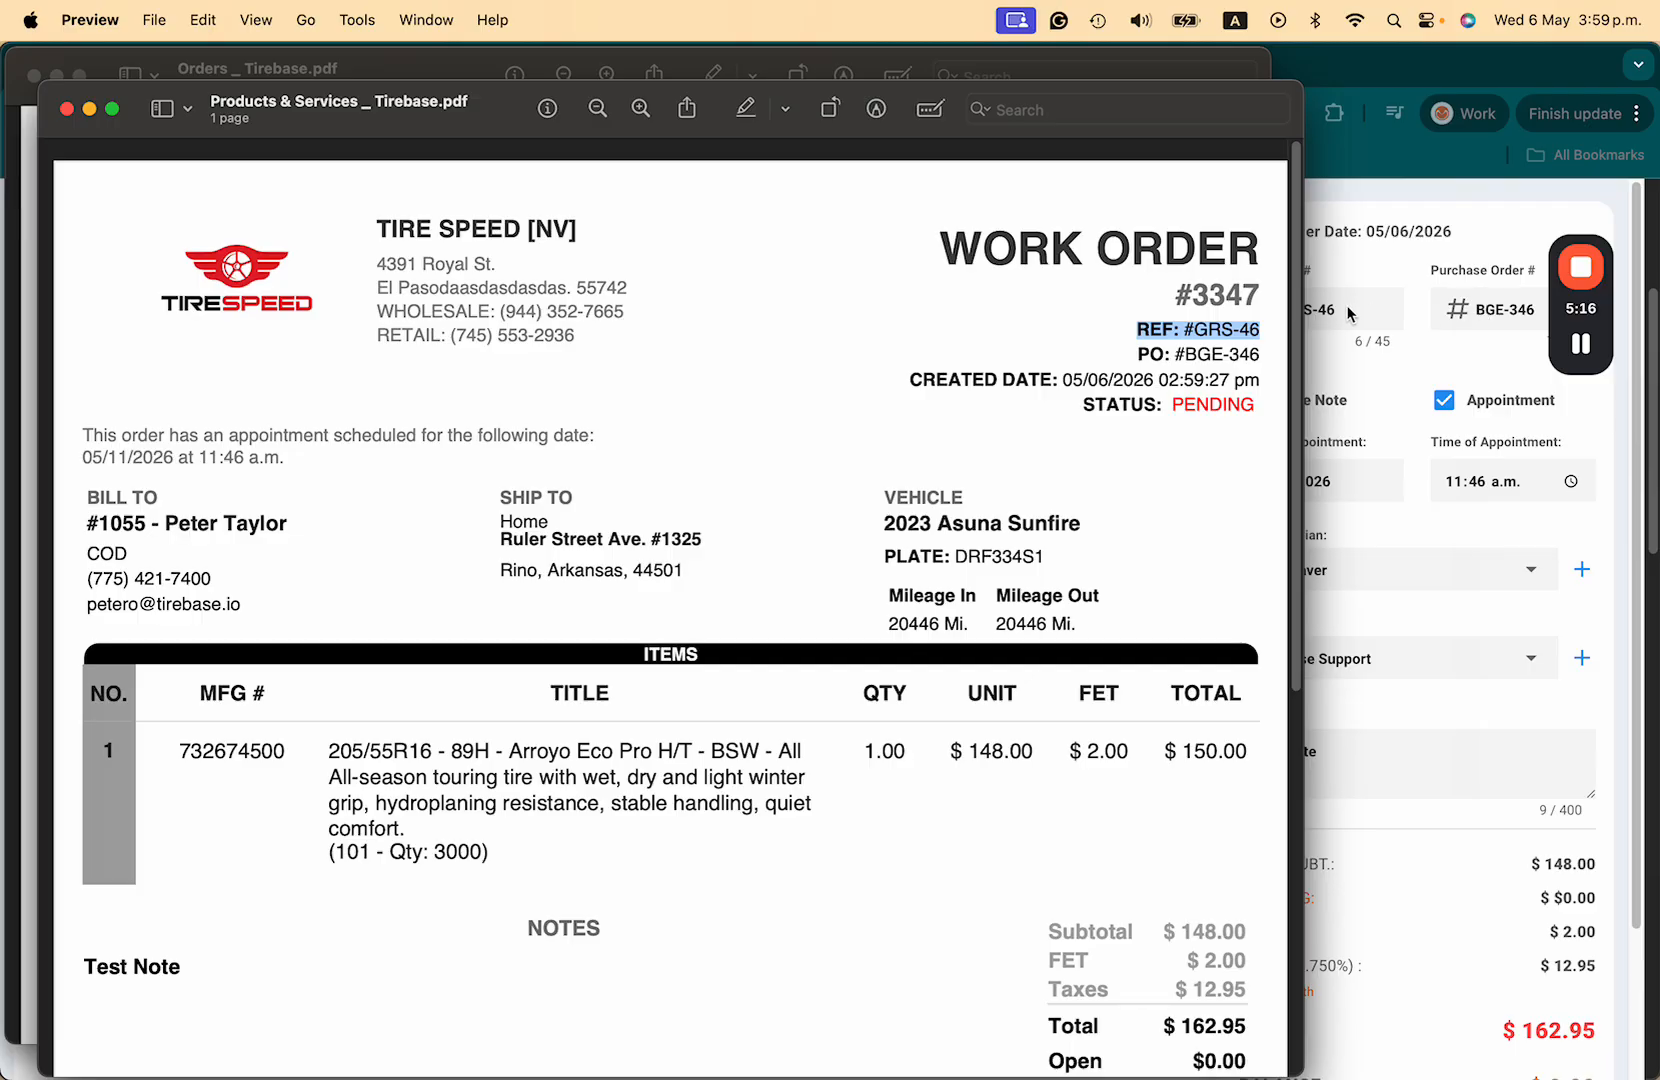
{"action": "left_click_drag", "start_coordinate": [1237, 97], "coordinate": [1167, 93]}
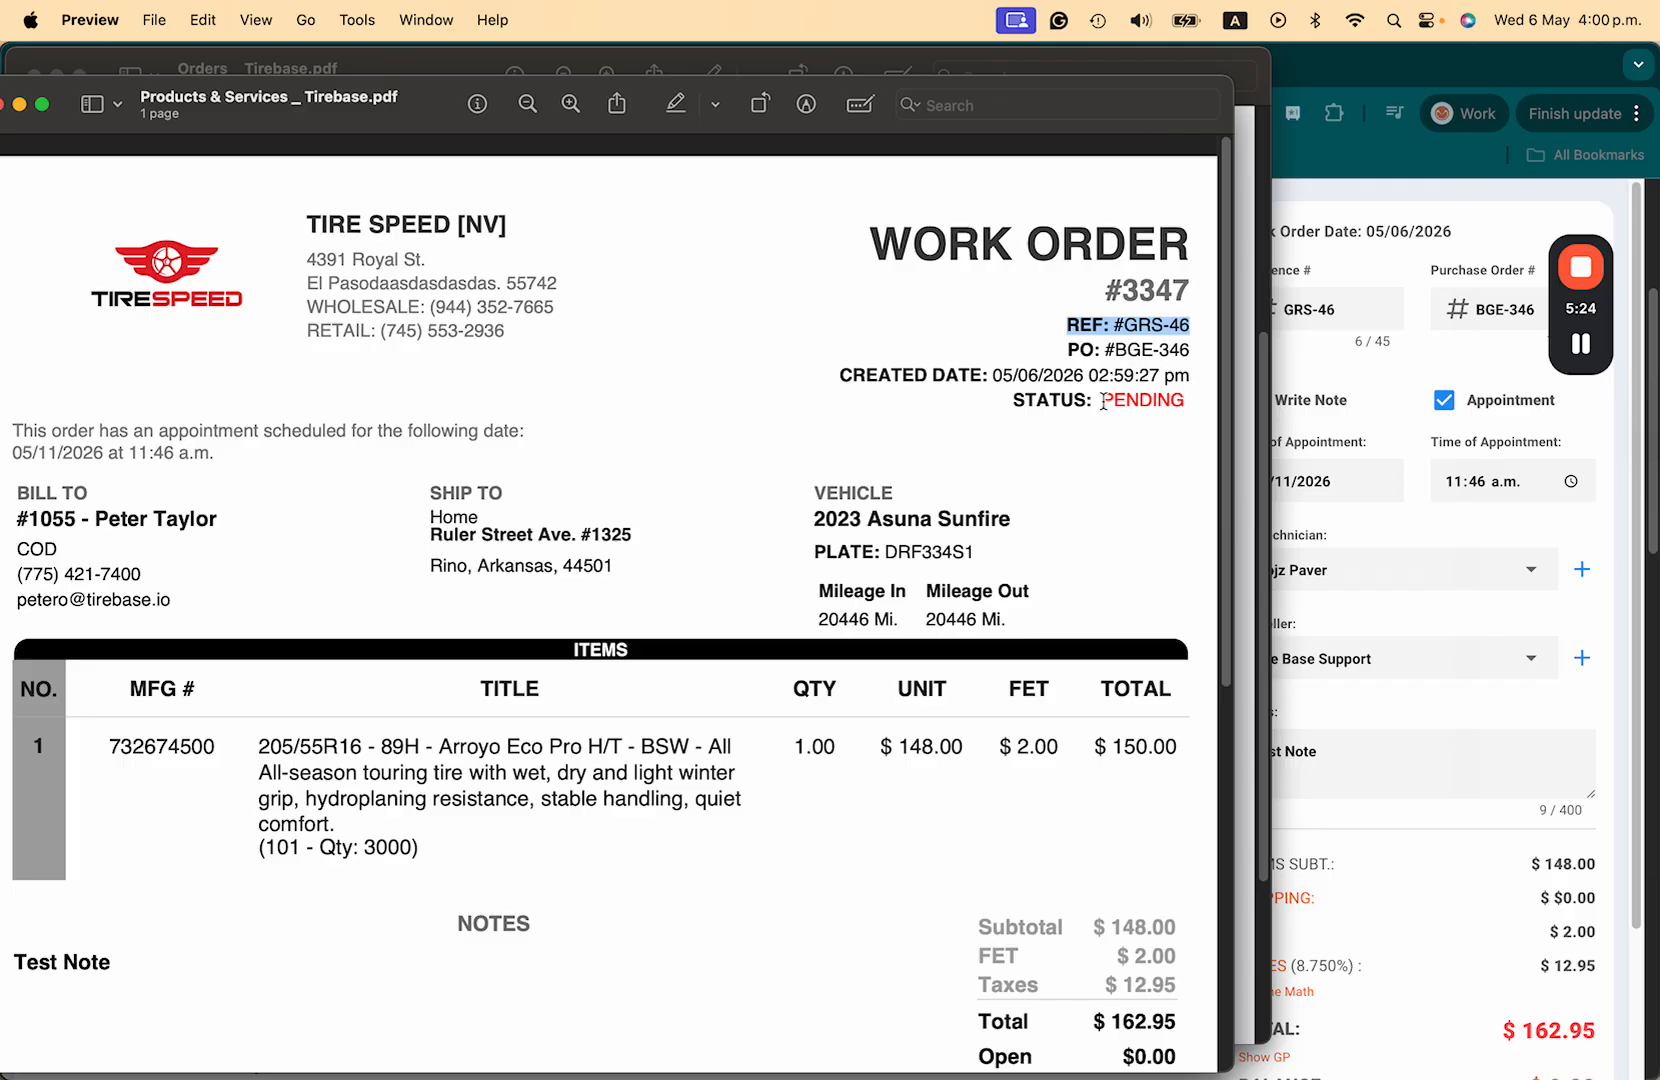
{"action": "left_click_drag", "start_coordinate": [1103, 401], "coordinate": [1184, 394]}
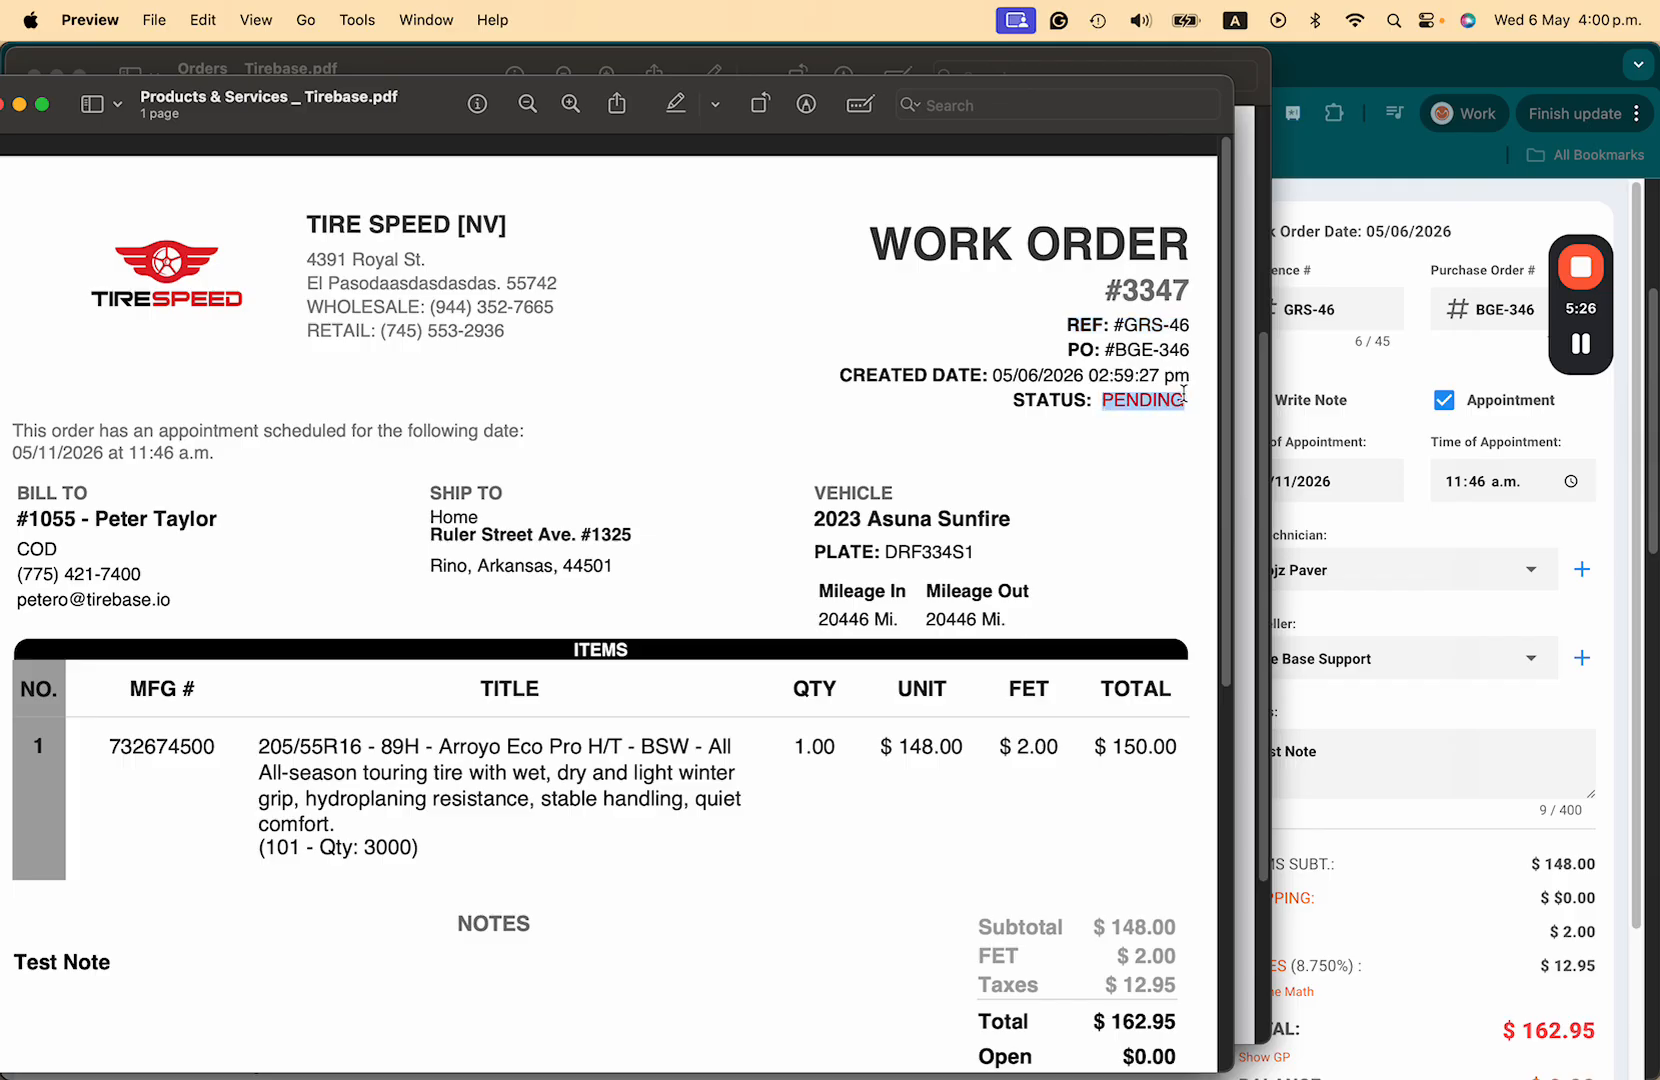
Step: Review the payment conditions on the work order PDF and compare them with the order status in the header
{"action": "scroll", "coordinate": [474, 719], "scroll_direction": "down", "scroll_amount": 5}
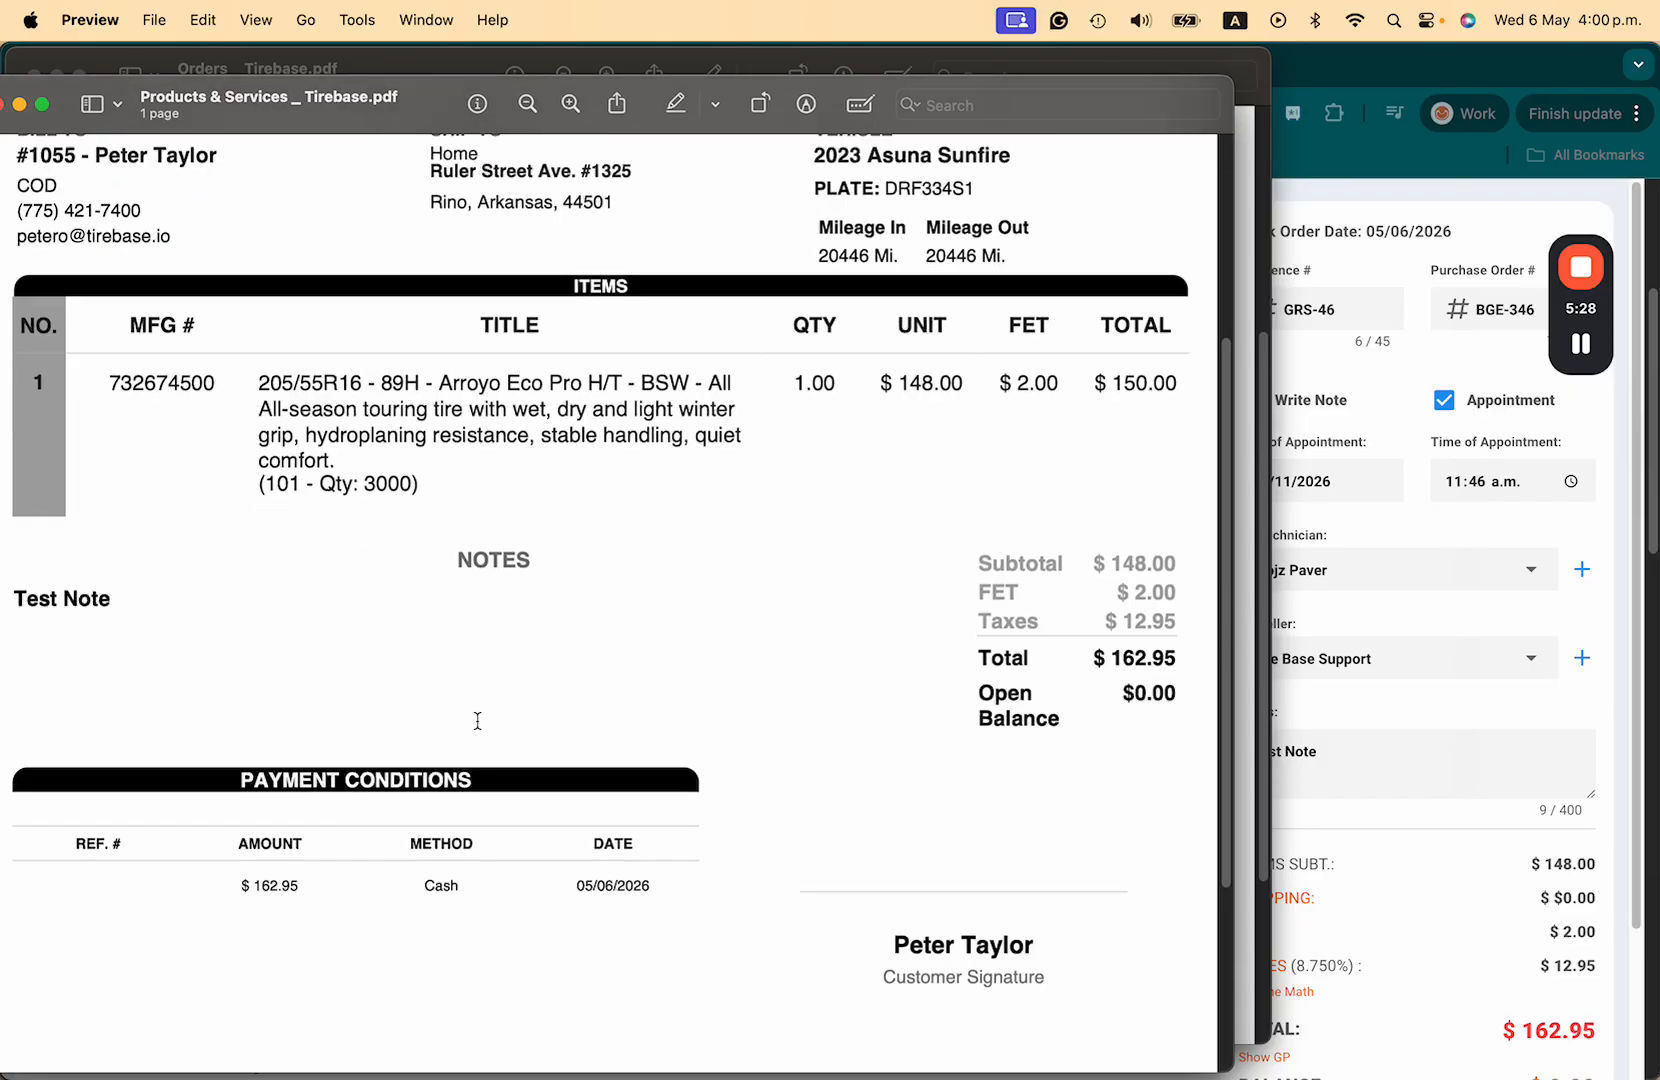
{"action": "left_click_drag", "start_coordinate": [228, 762], "coordinate": [459, 760]}
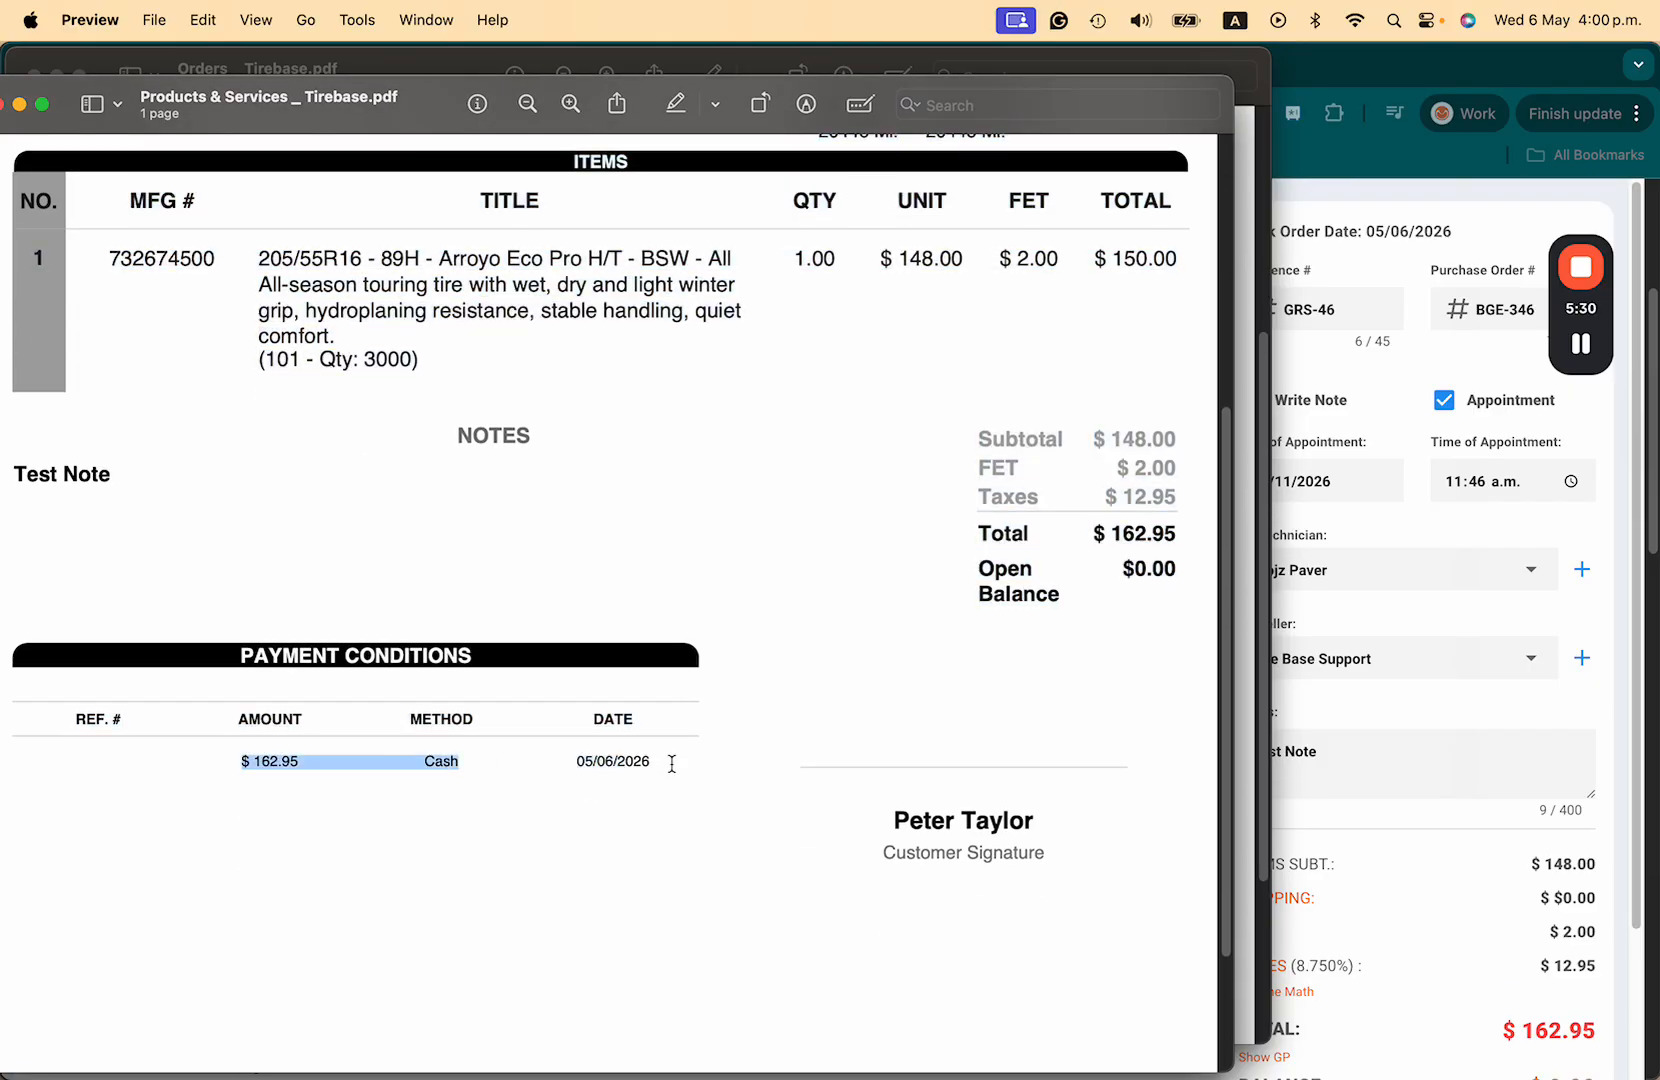
{"action": "scroll", "coordinate": [741, 730], "scroll_direction": "up", "scroll_amount": 3}
{"action": "scroll", "coordinate": [1153, 208], "scroll_direction": "up", "scroll_amount": 1}
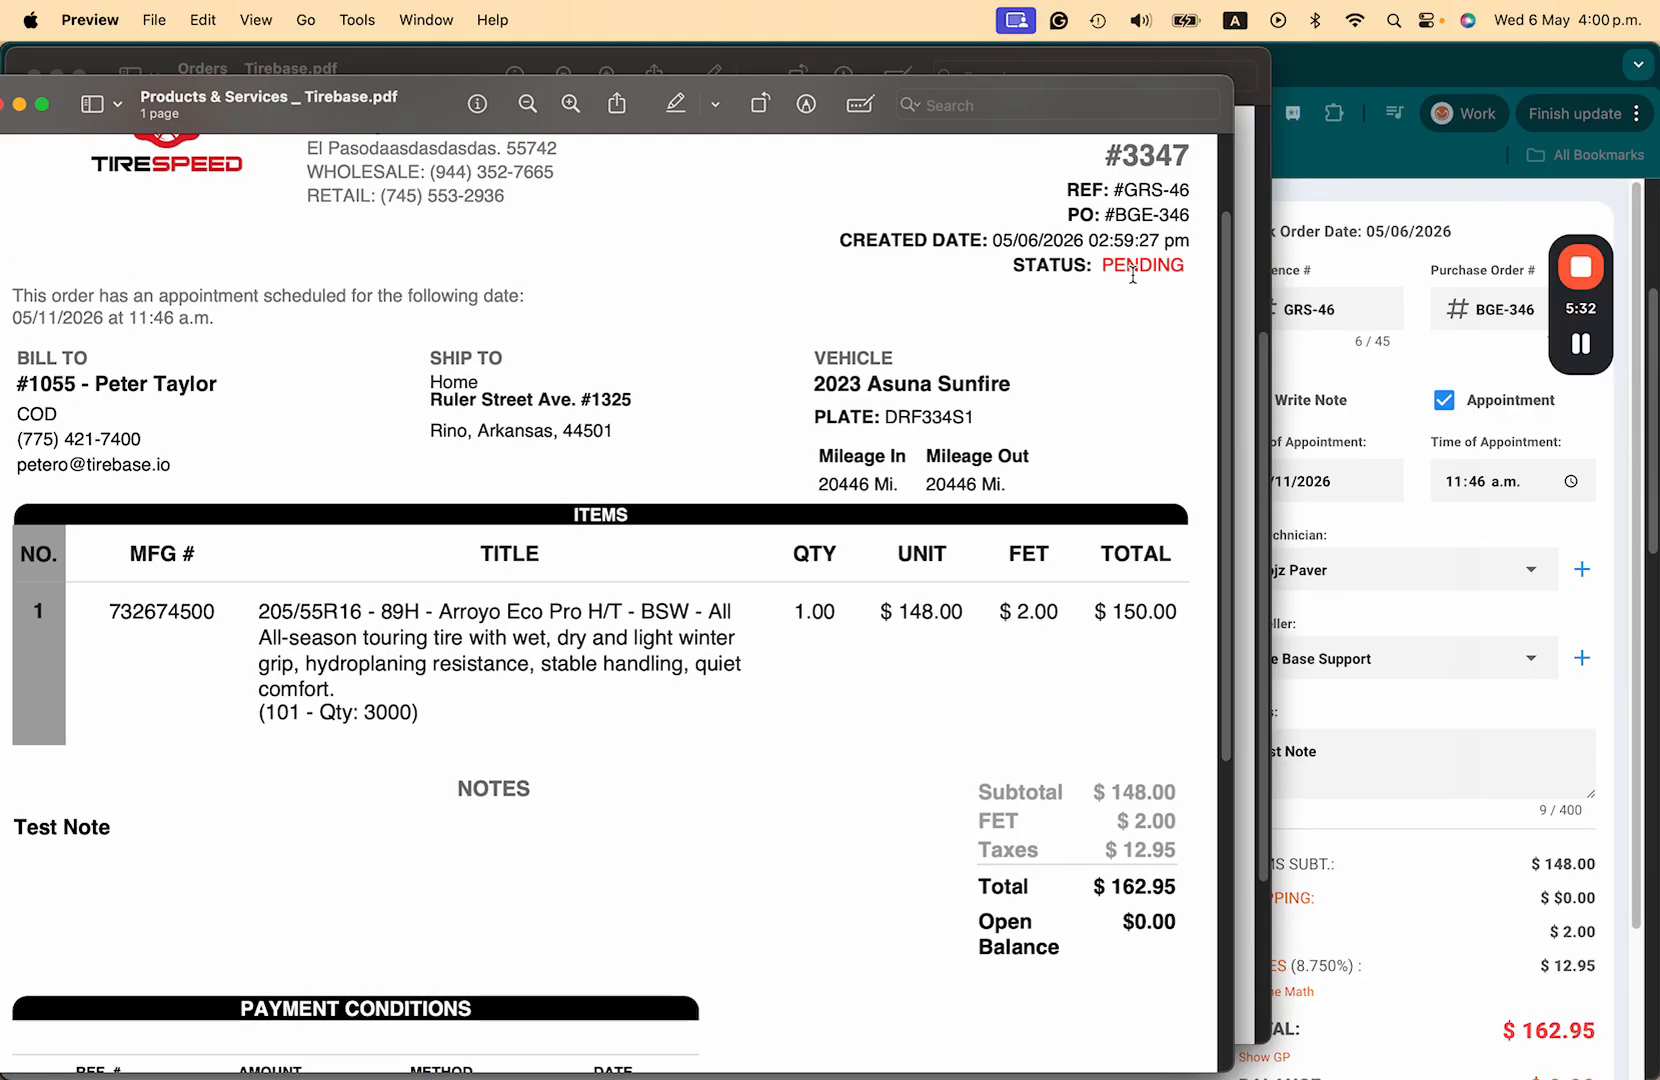
{"action": "scroll", "coordinate": [1083, 351], "scroll_direction": "up", "scroll_amount": 2}
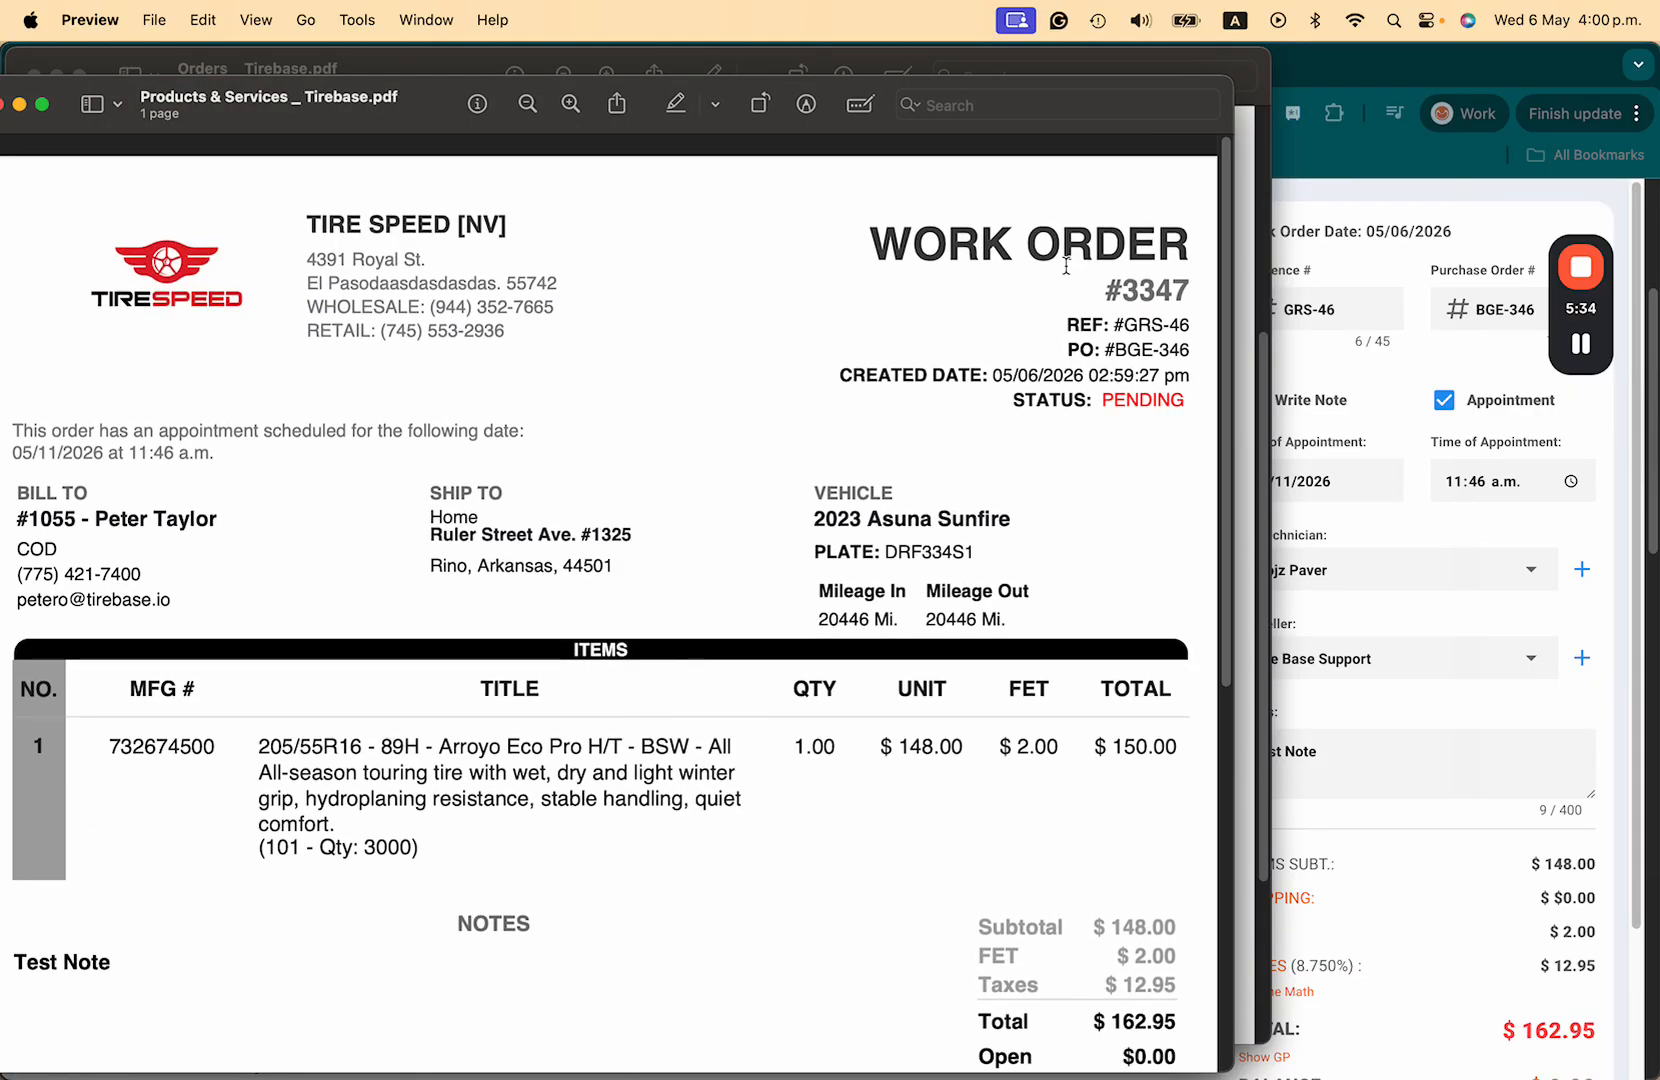
Step: Check the billing, shipping and vehicle details on the work order PDF
{"action": "scroll", "coordinate": [983, 425], "scroll_direction": "down", "scroll_amount": 1}
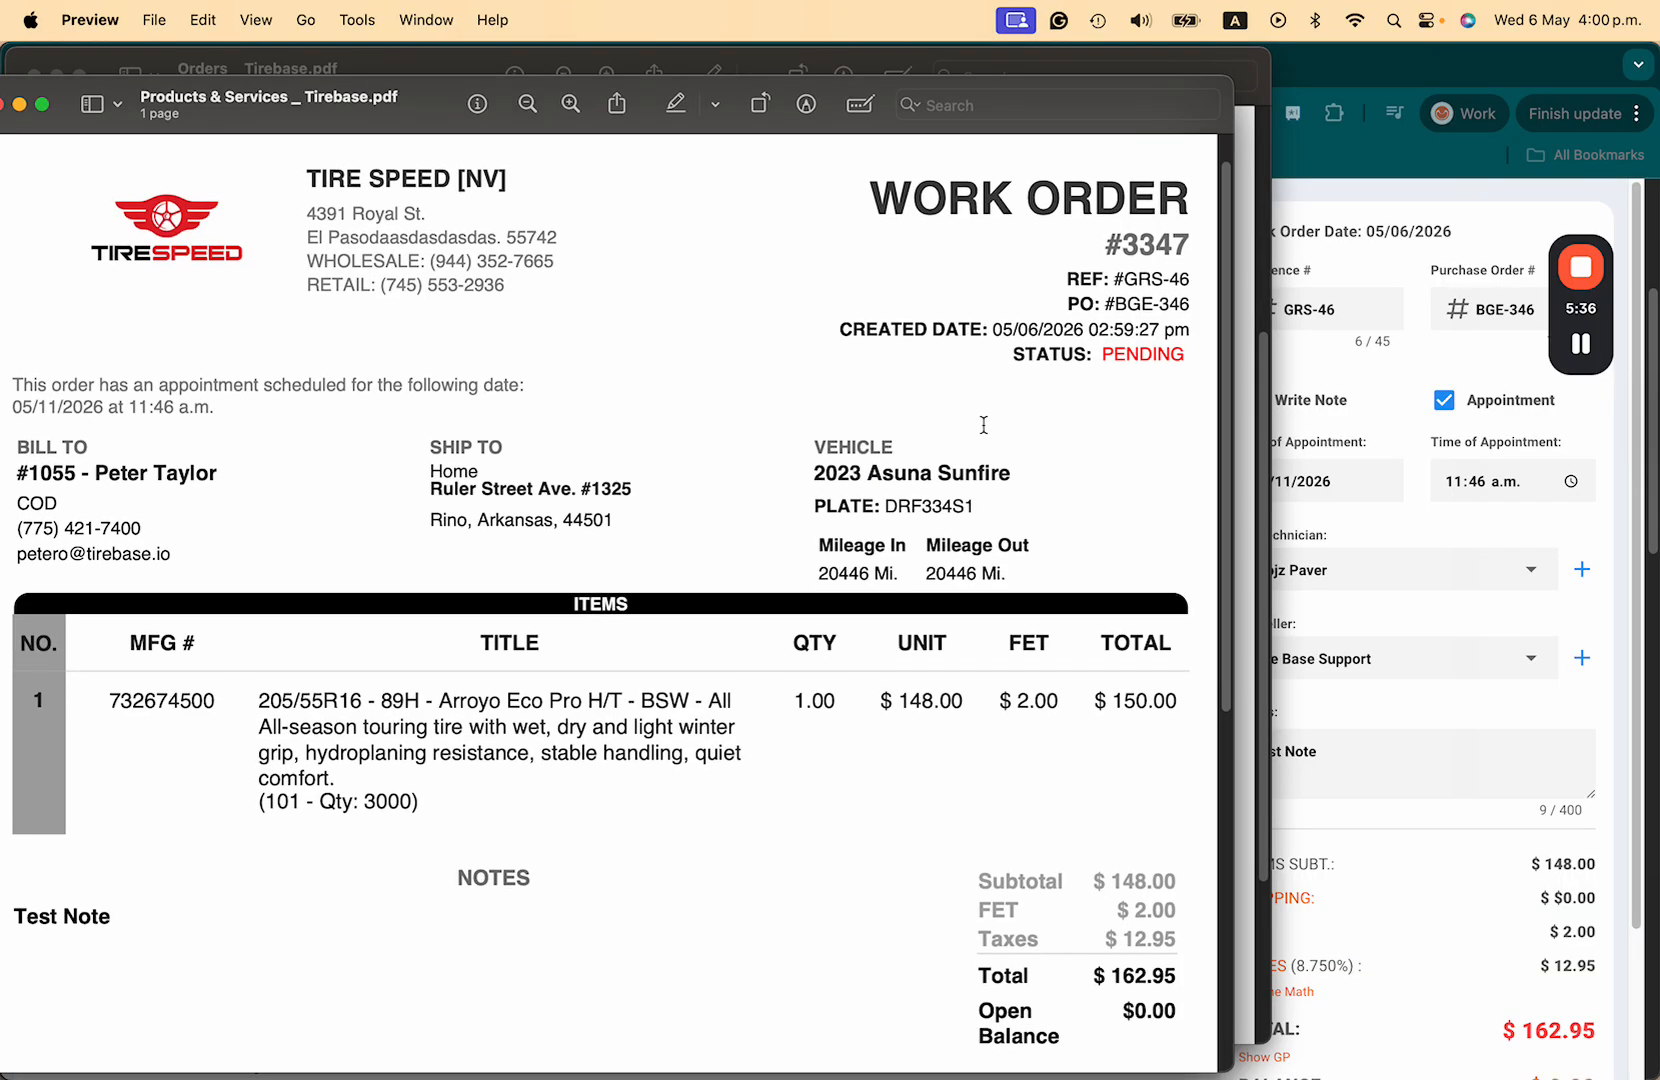
{"action": "left_click_drag", "start_coordinate": [20, 446], "coordinate": [164, 556]}
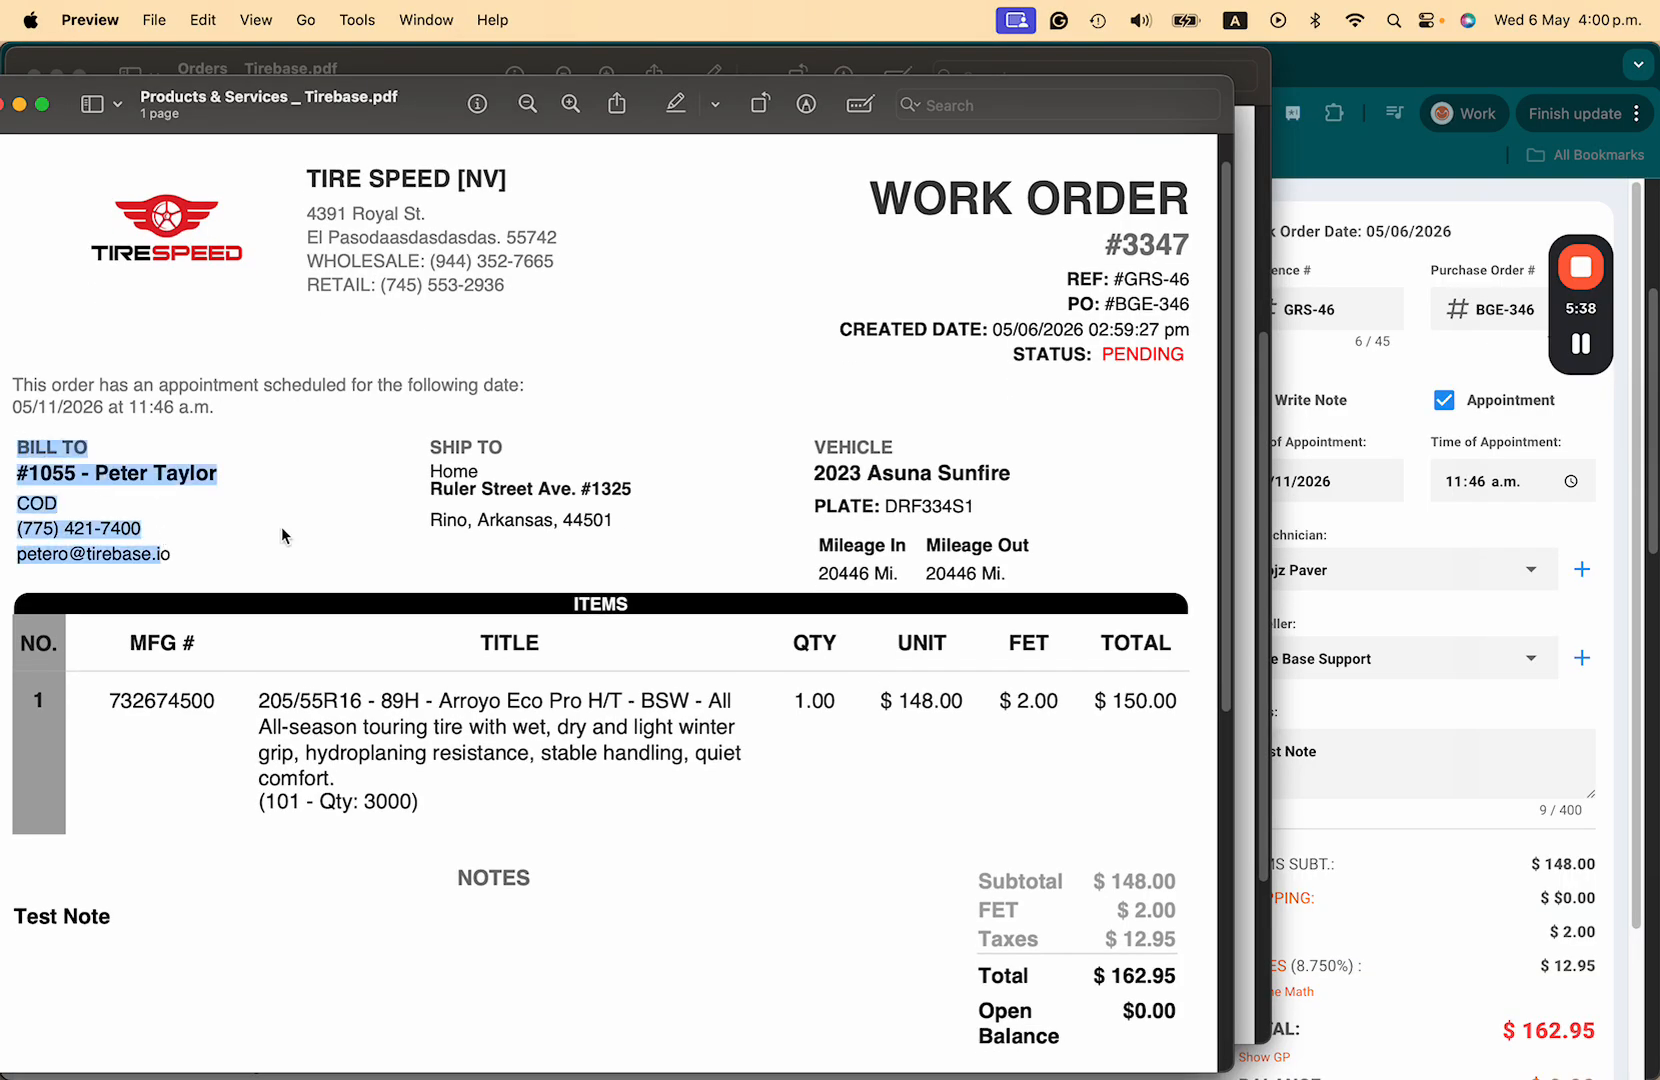
{"action": "left_click_drag", "start_coordinate": [420, 444], "coordinate": [614, 522]}
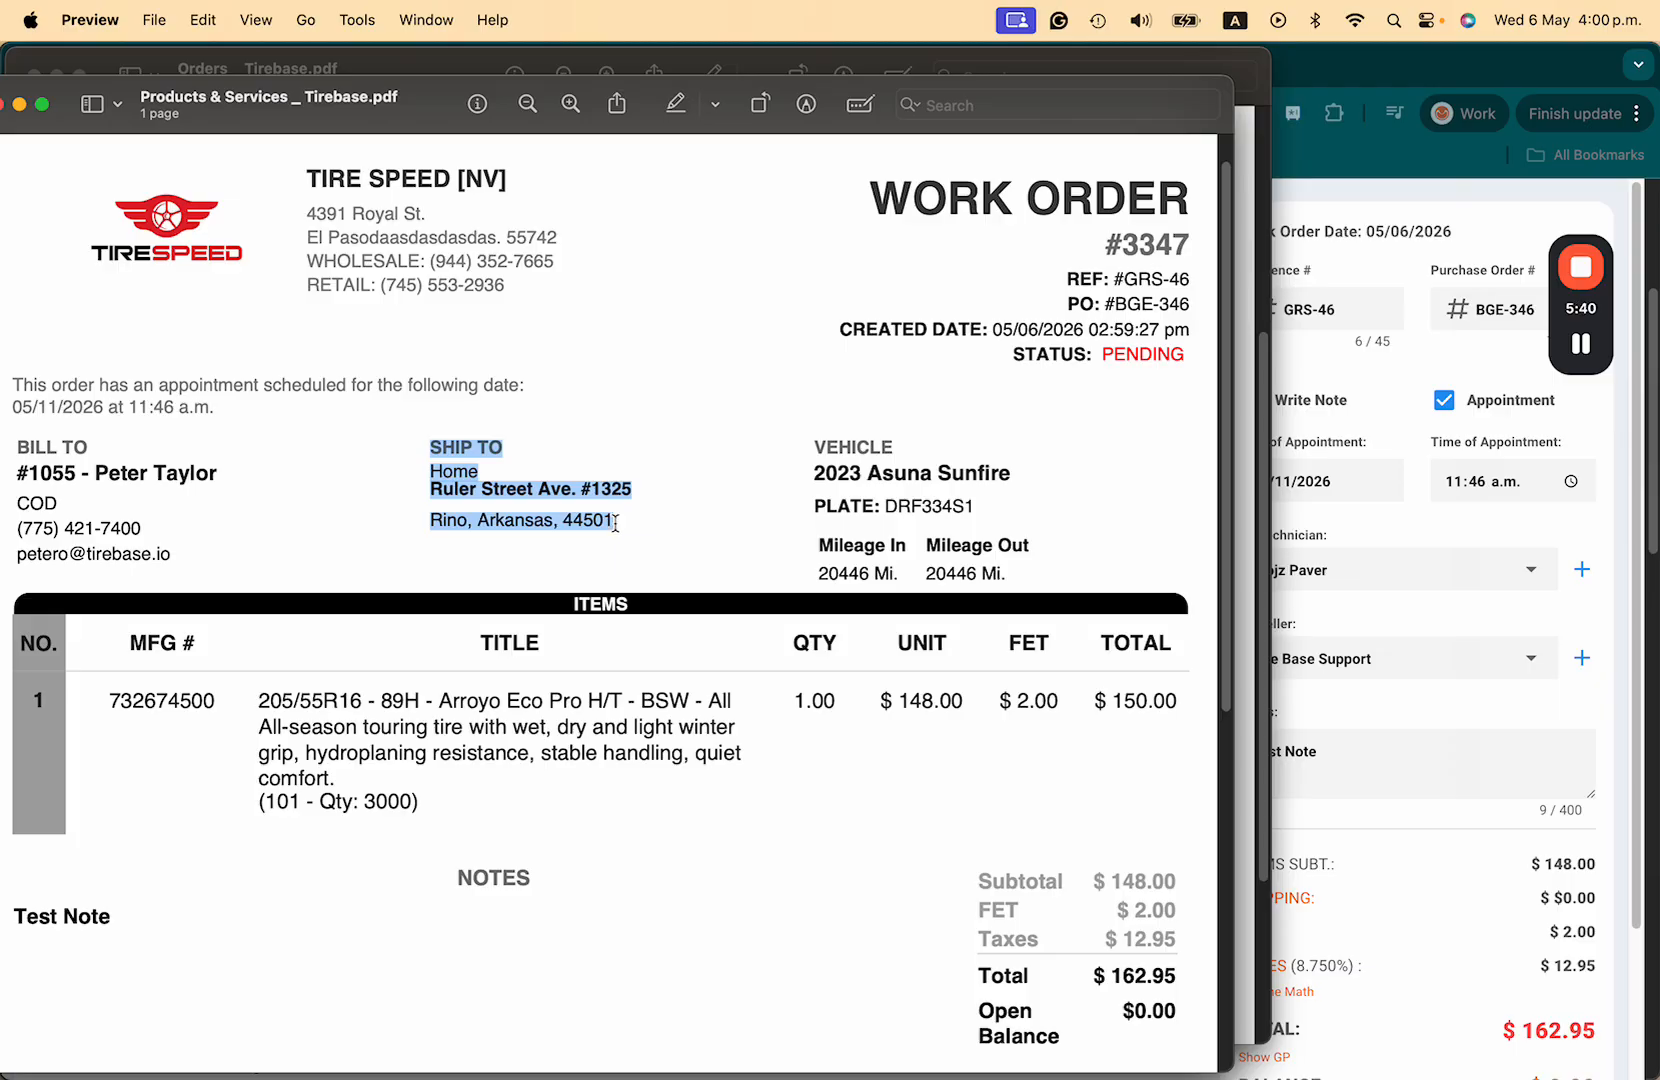
{"action": "left_click_drag", "start_coordinate": [808, 447], "coordinate": [1025, 558]}
{"action": "left_click", "coordinate": [1002, 576]}
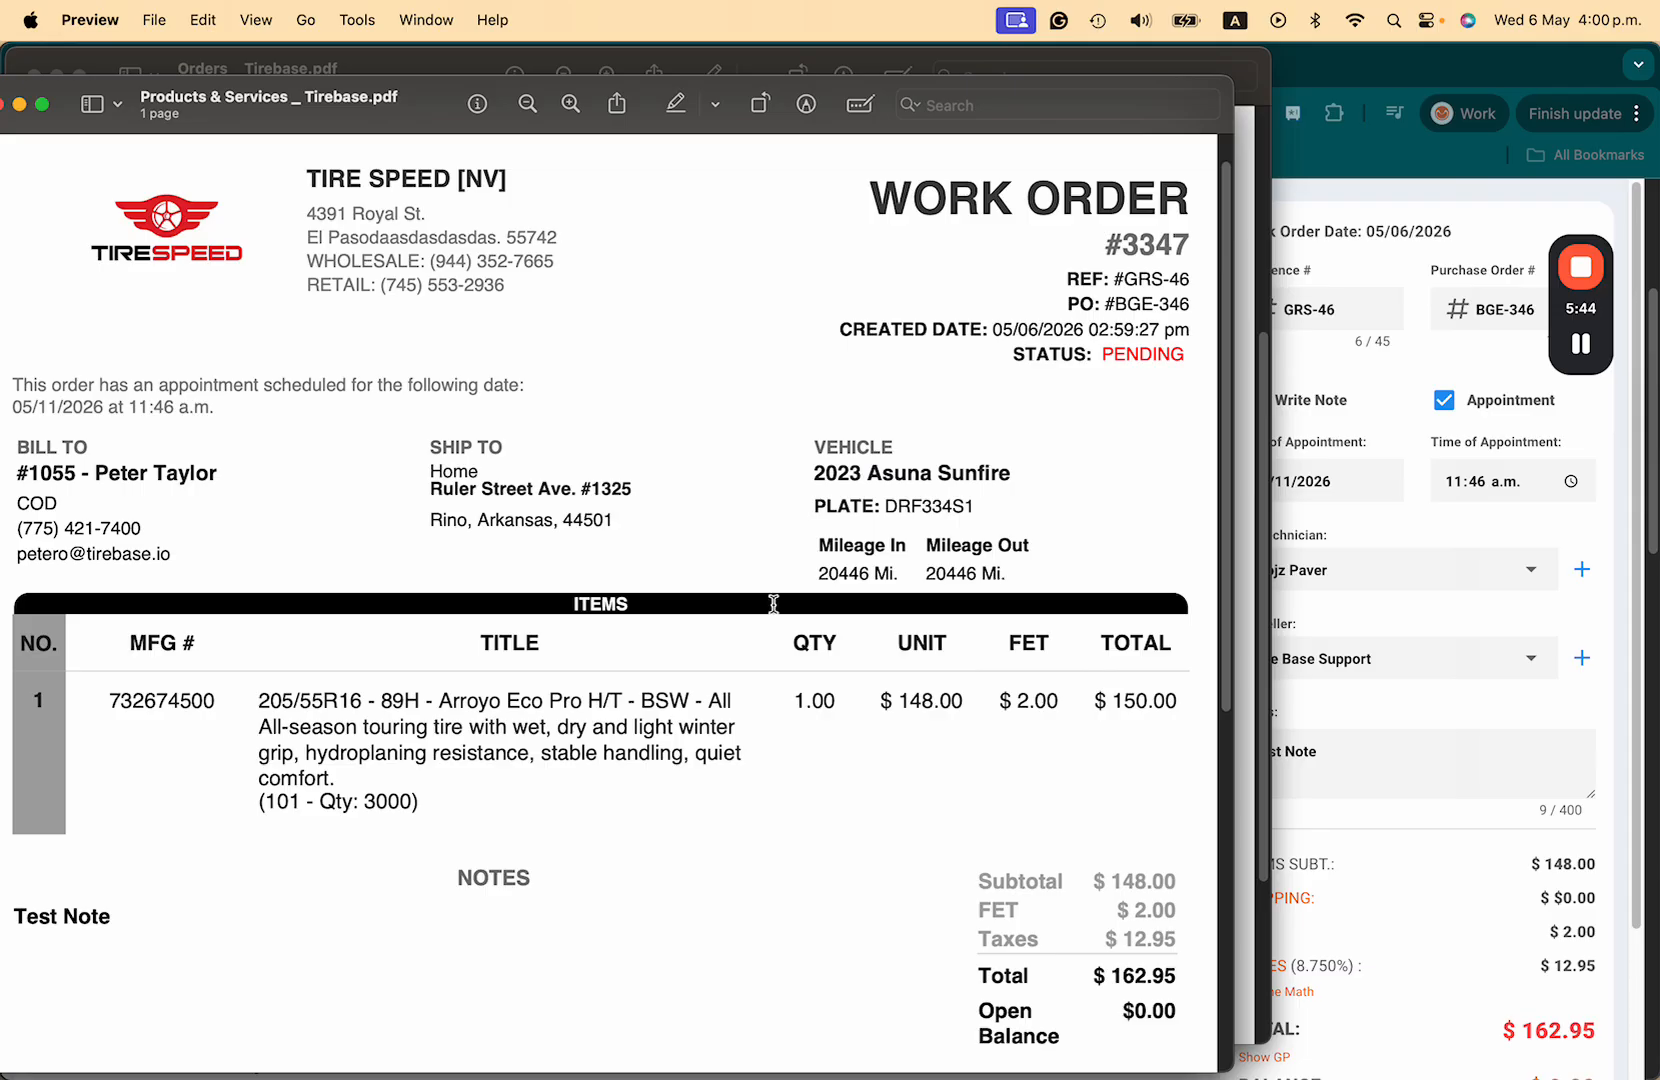
Step: Check the subtotal, FET, taxes, total and open balance on the work order PDF
{"action": "scroll", "coordinate": [774, 603], "scroll_direction": "down", "scroll_amount": 3}
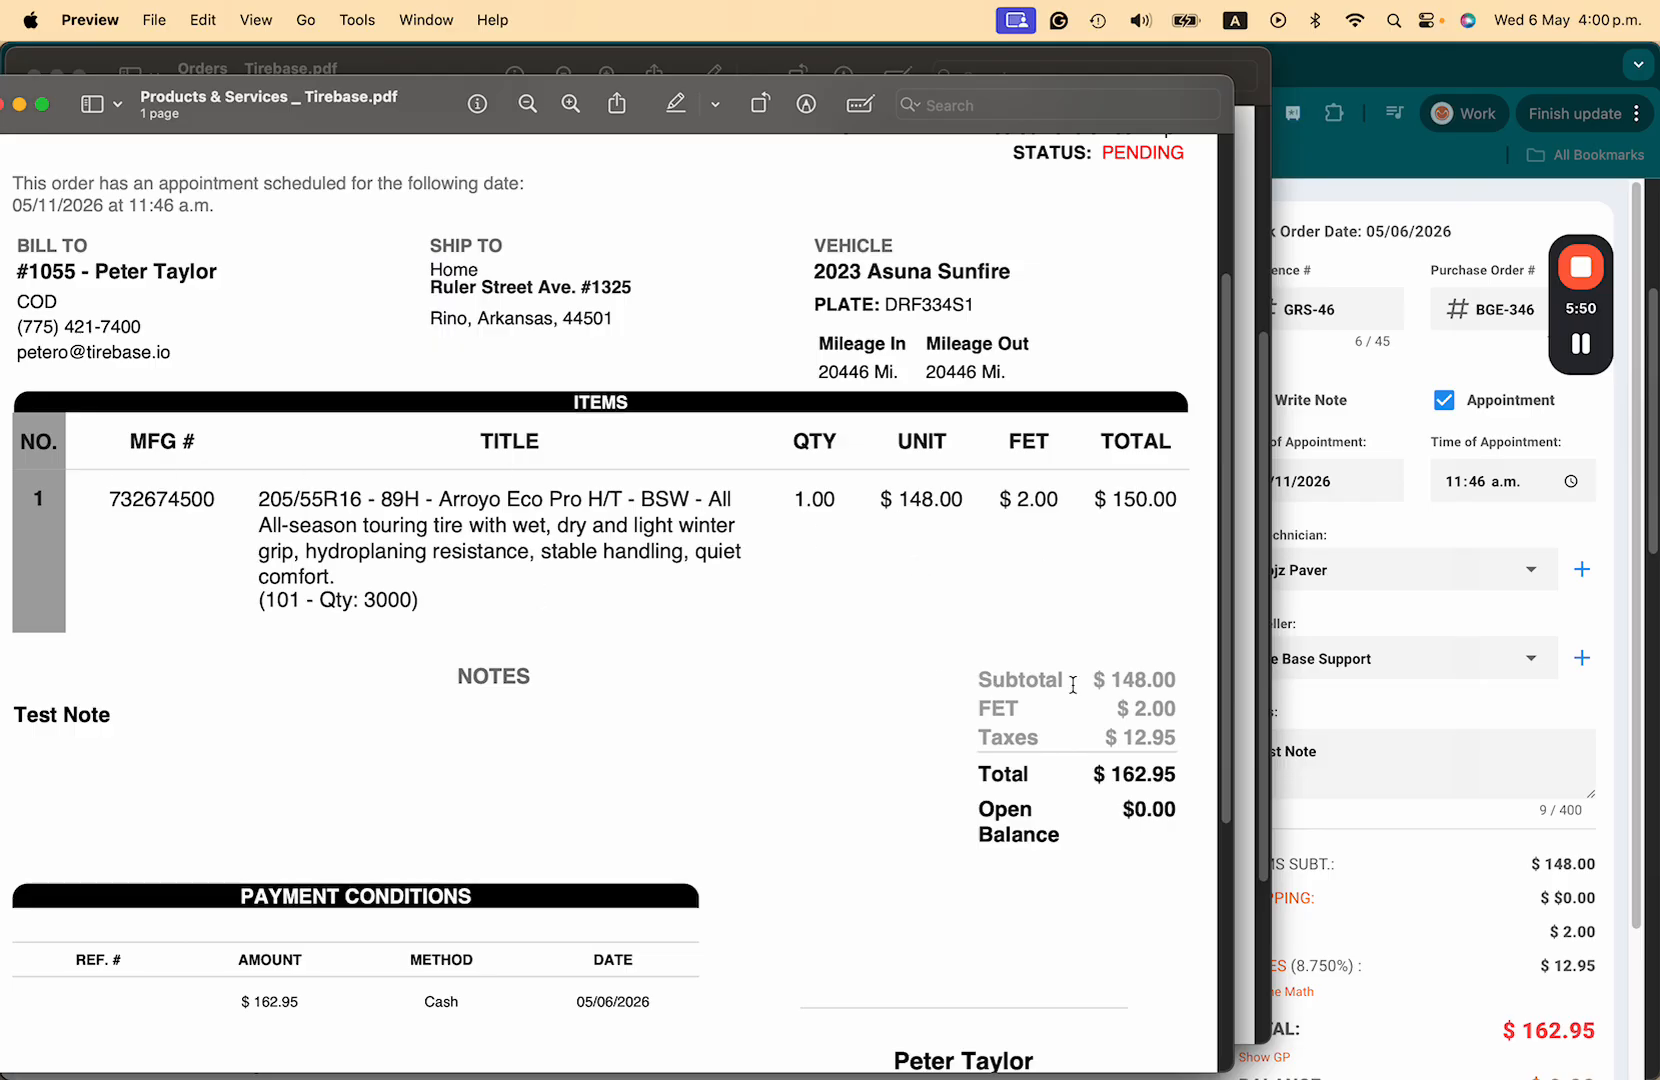
{"action": "left_click_drag", "start_coordinate": [1120, 706], "coordinate": [1168, 704]}
{"action": "left_click_drag", "start_coordinate": [1103, 755], "coordinate": [1018, 786]}
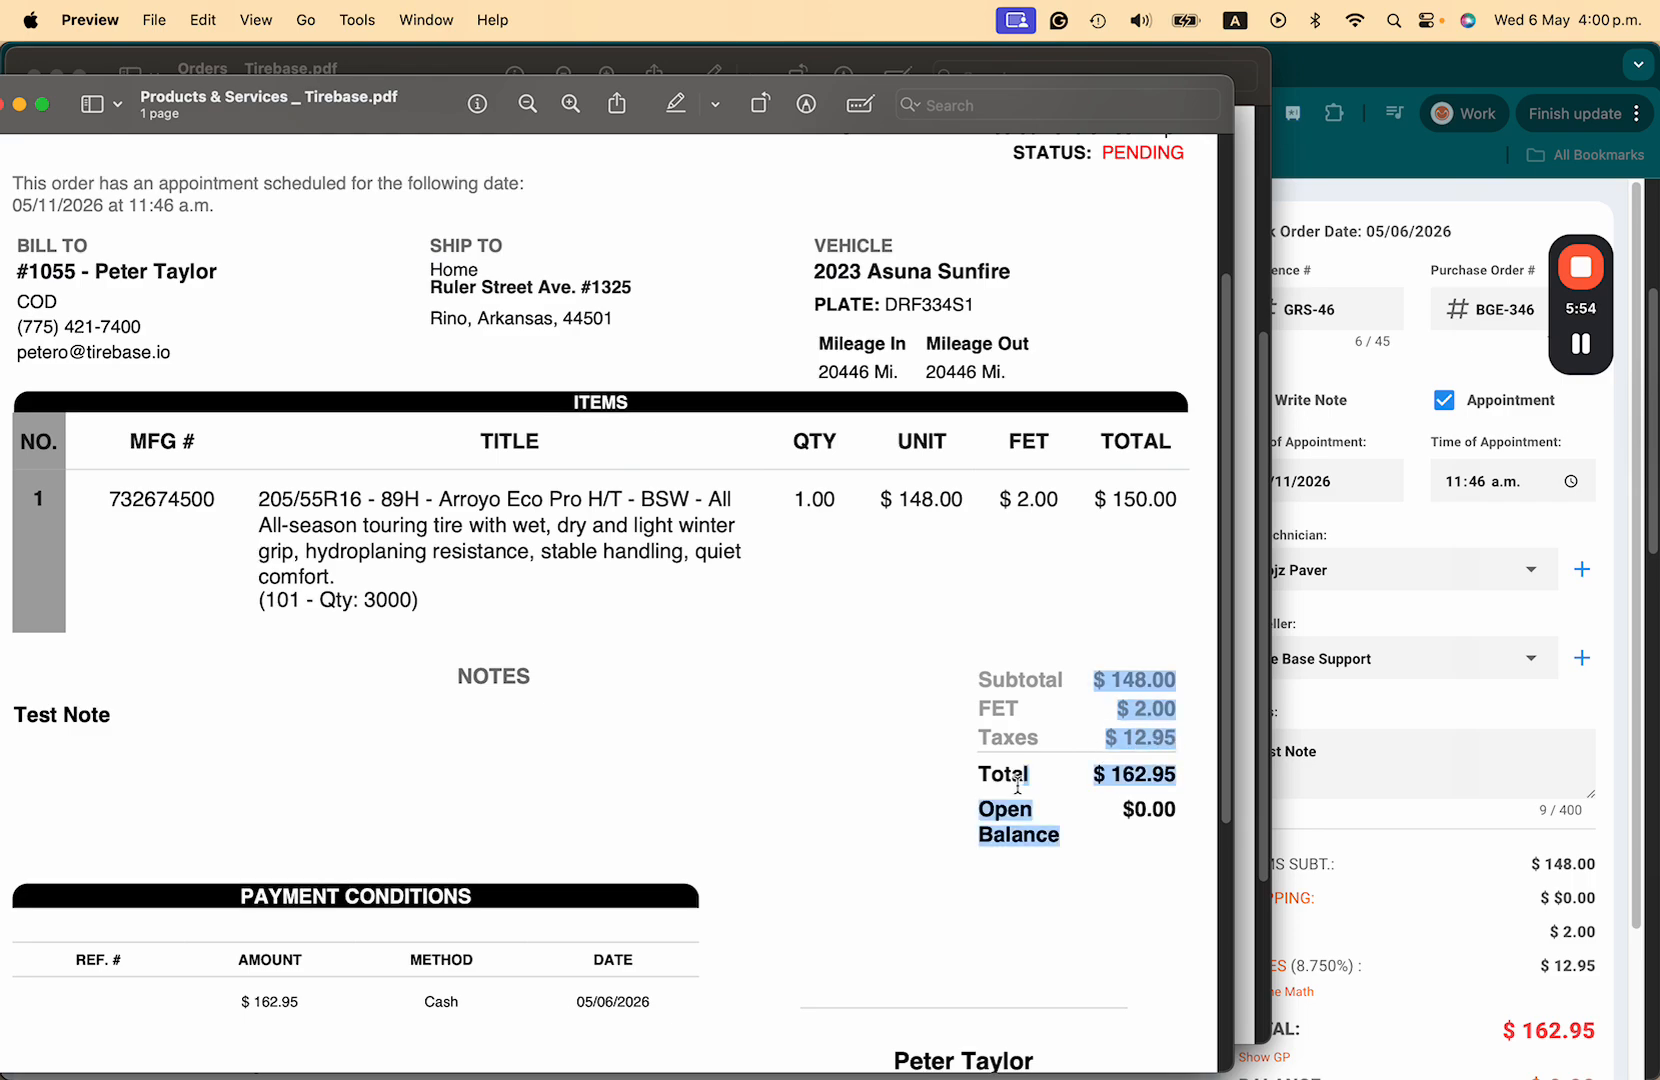
{"action": "left_click", "coordinate": [1099, 803]}
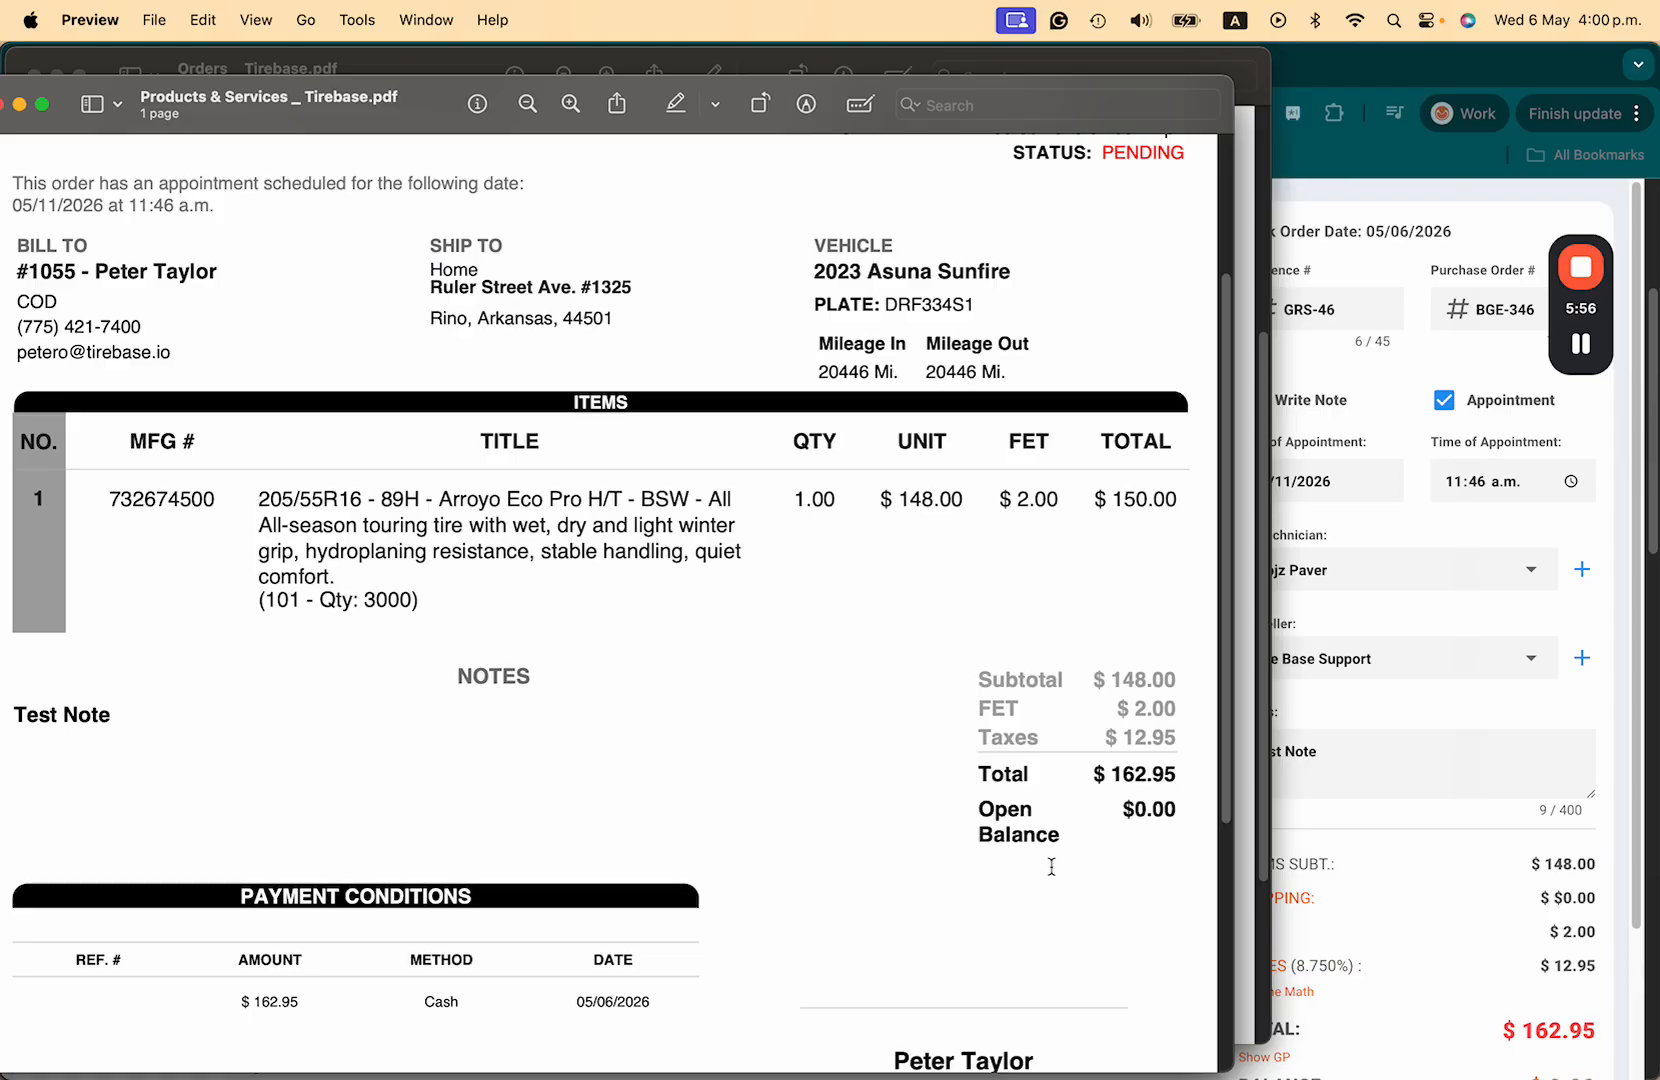
Step: Examine the customer signature area and the footer line with creator, sales person, technician and total units on the PDF
{"action": "scroll", "coordinate": [449, 915], "scroll_direction": "down", "scroll_amount": 3}
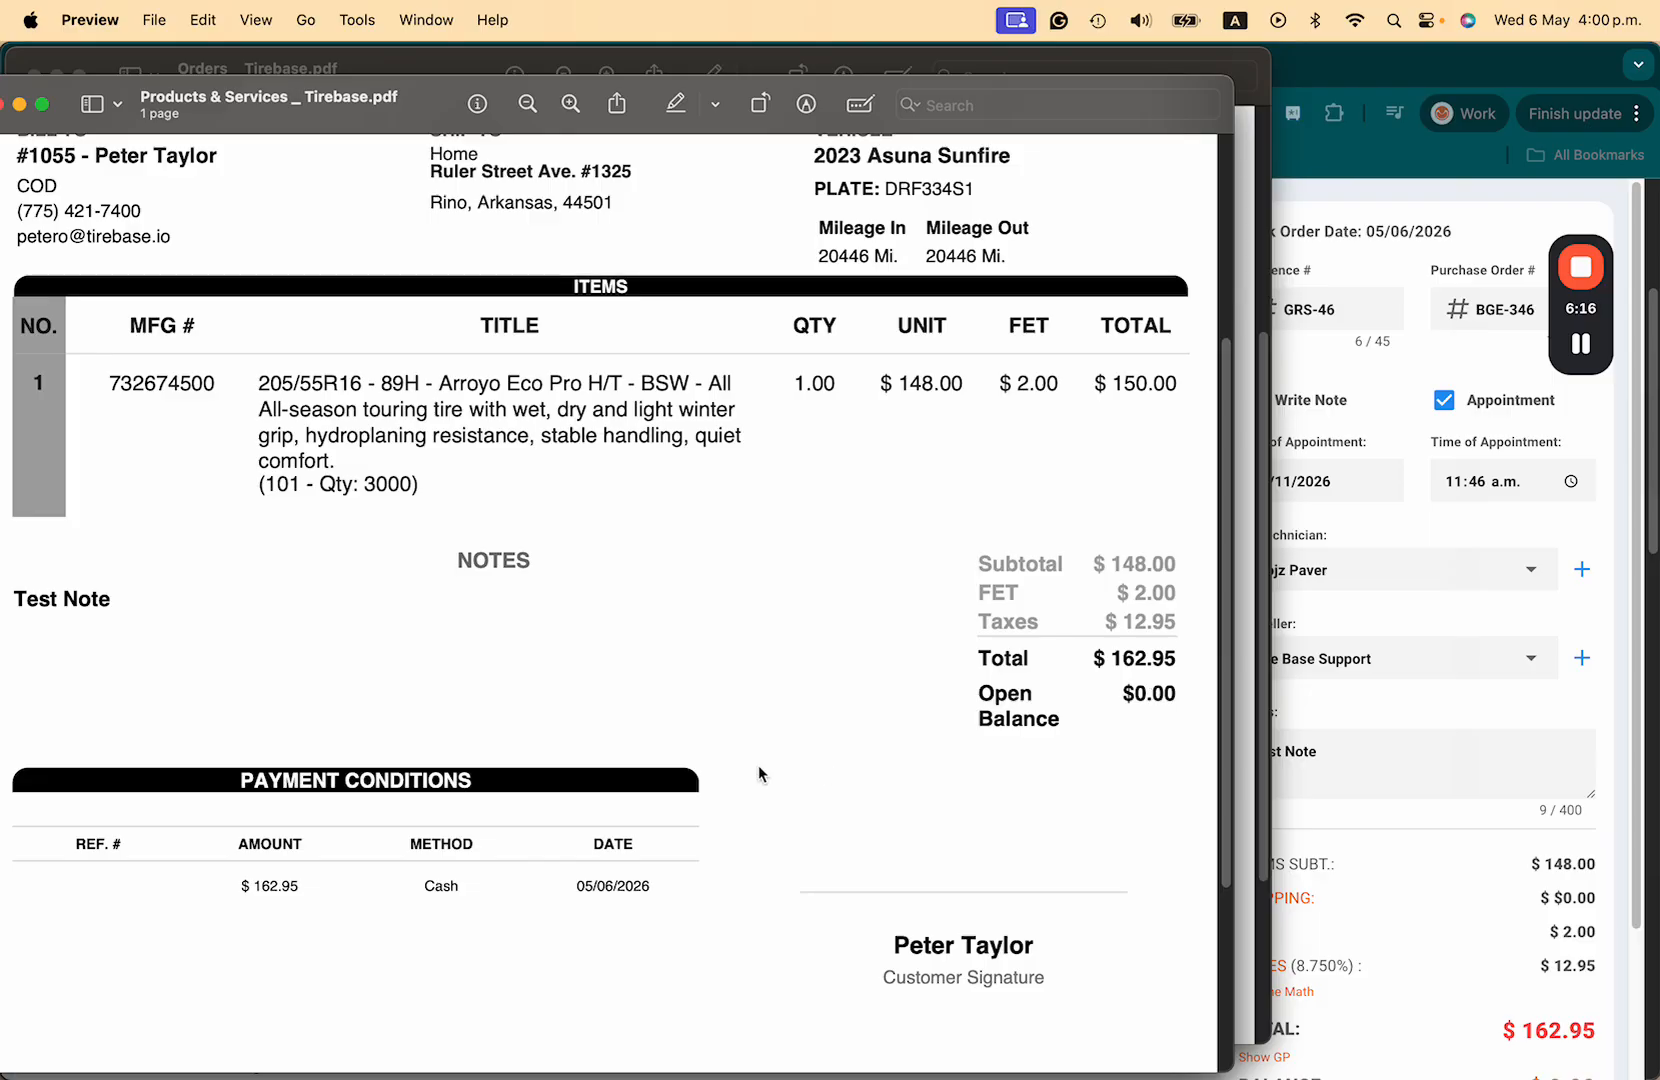
{"action": "scroll", "coordinate": [760, 773], "scroll_direction": "down", "scroll_amount": 3}
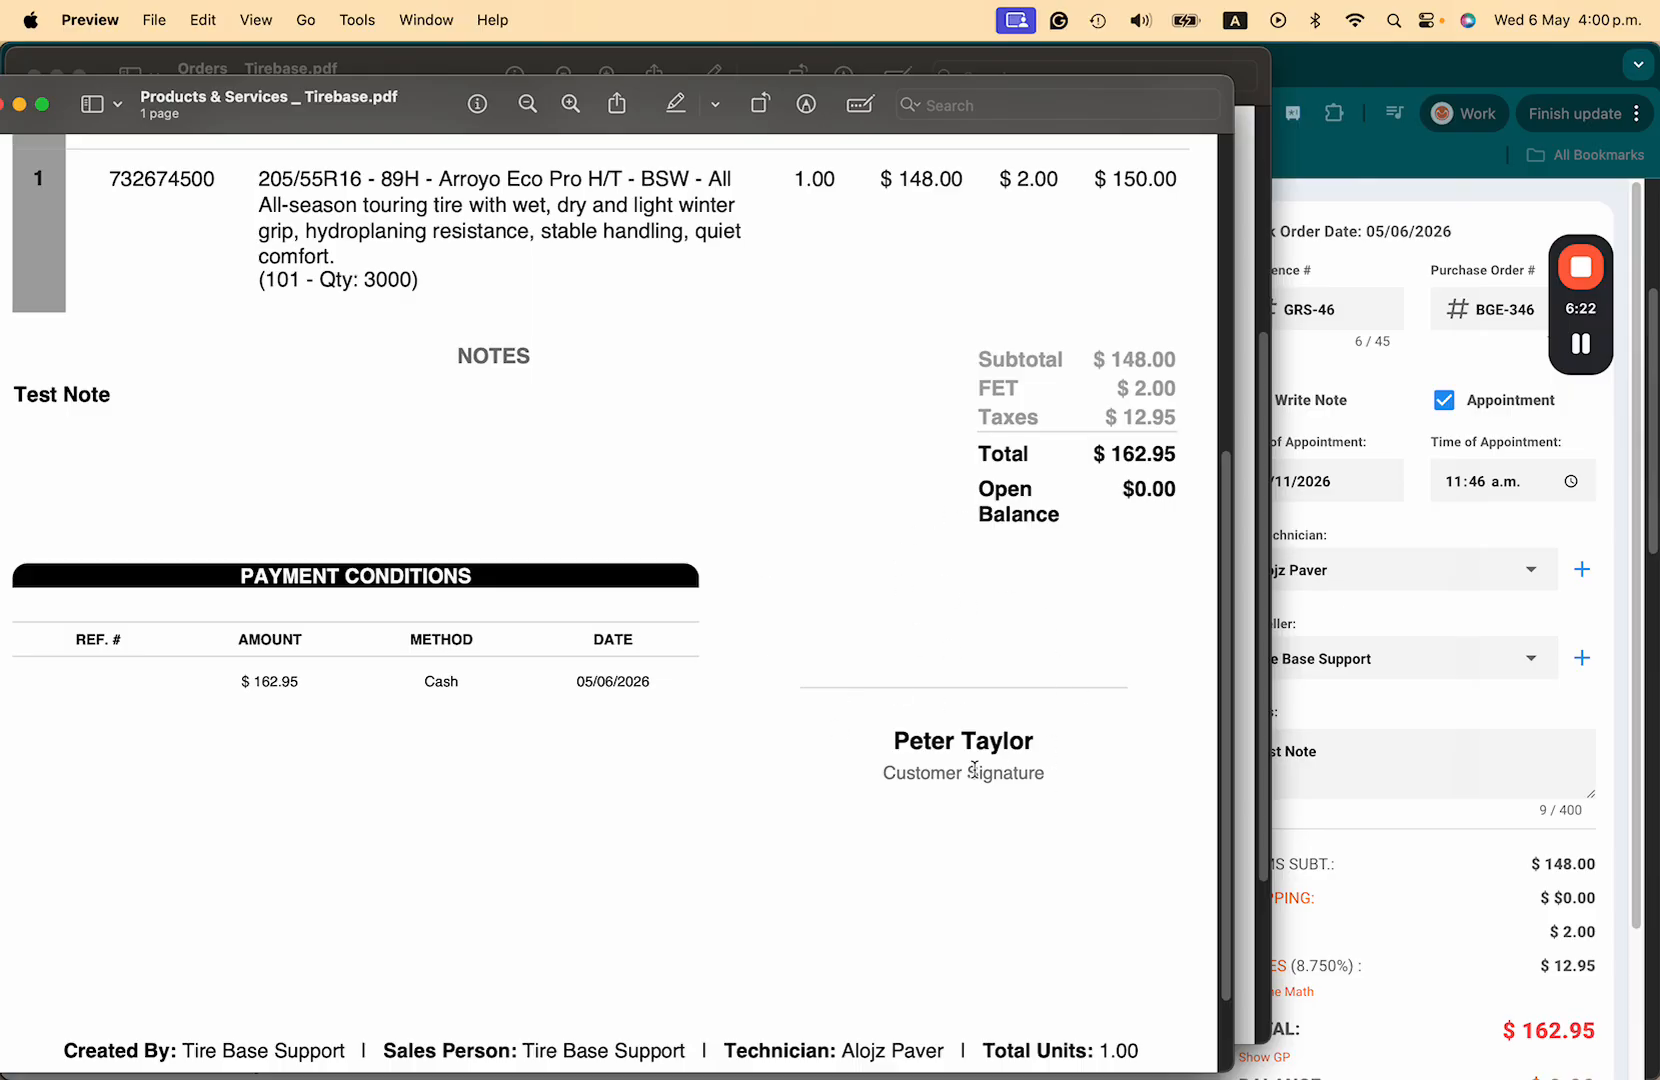
{"action": "scroll", "coordinate": [862, 694], "scroll_direction": "down", "scroll_amount": 2}
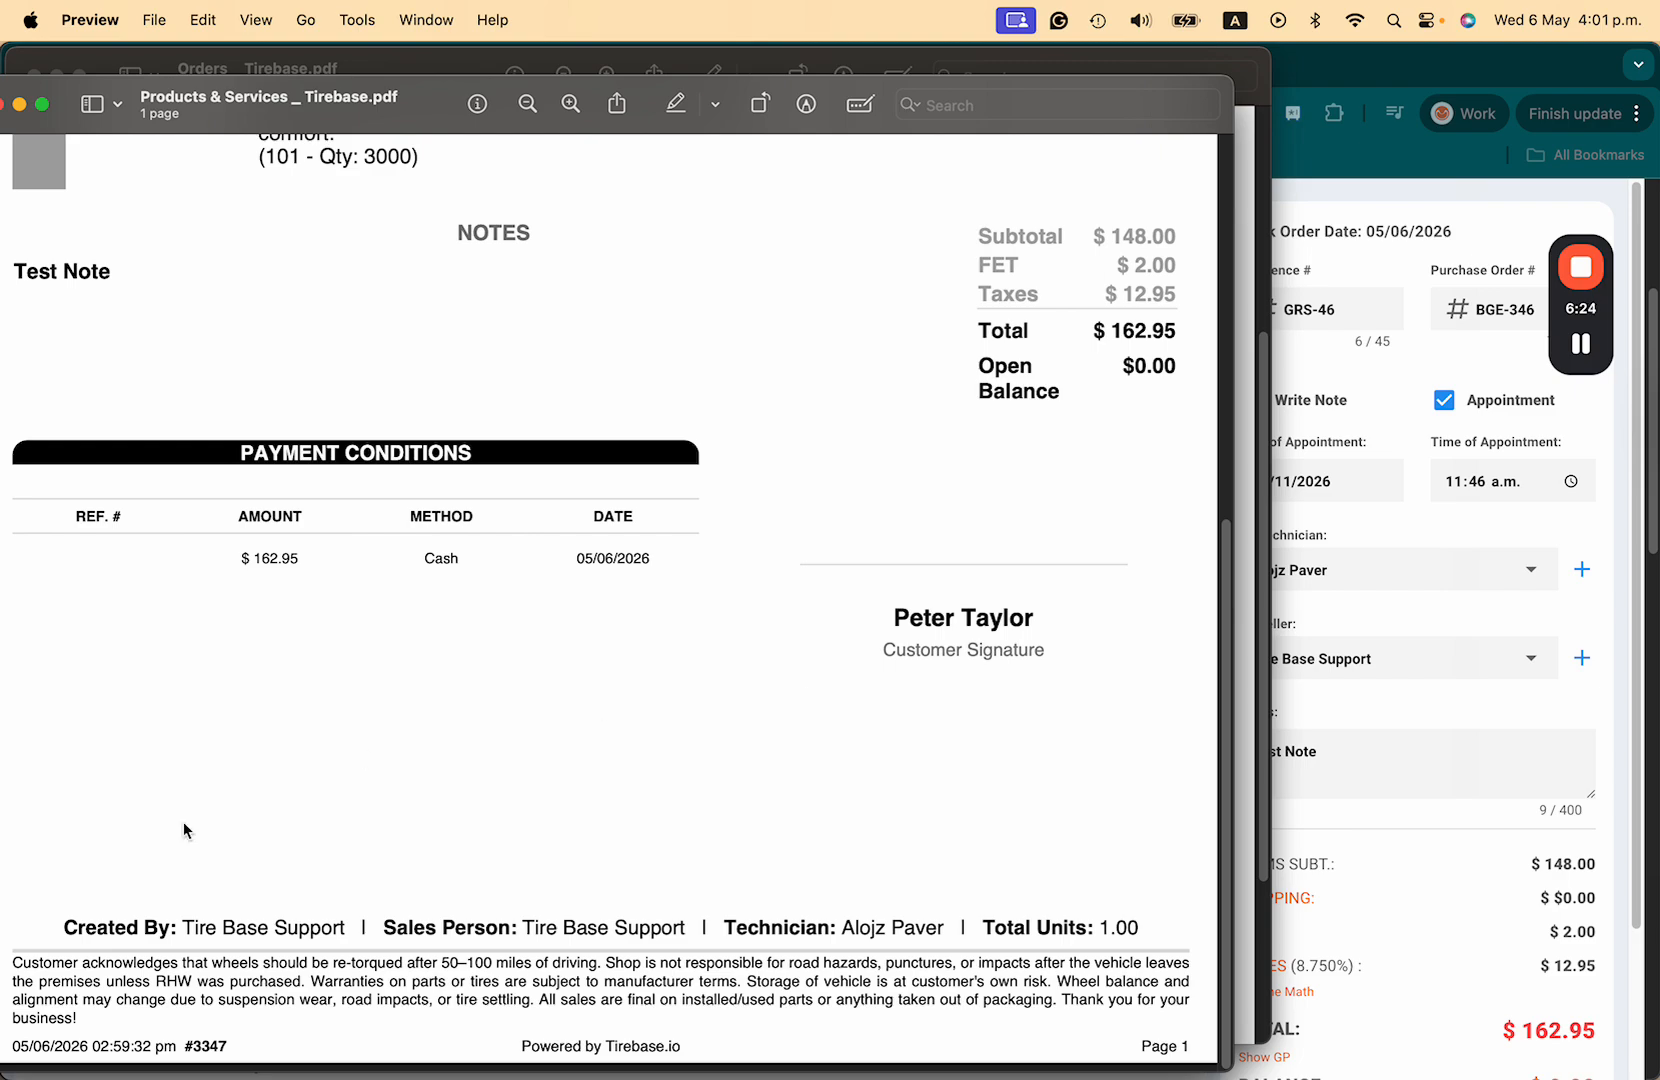
{"action": "left_click_drag", "start_coordinate": [62, 925], "coordinate": [1152, 918]}
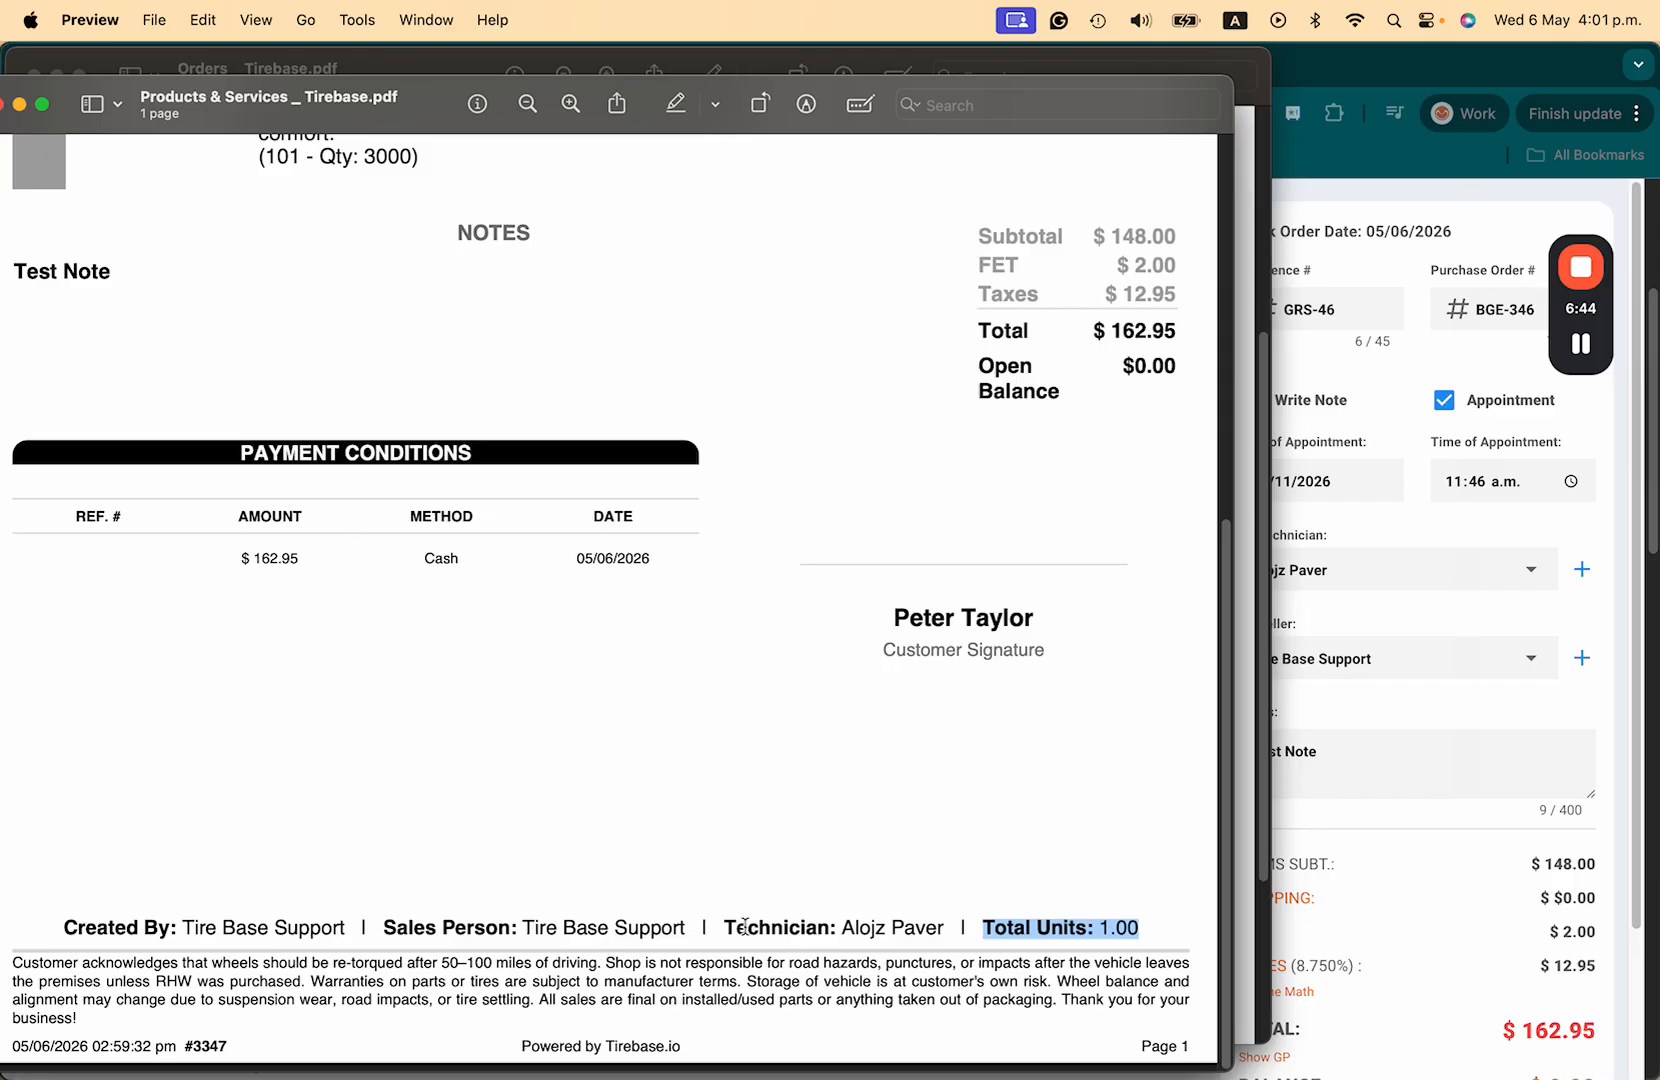
{"action": "scroll", "coordinate": [761, 752], "scroll_direction": "up", "scroll_amount": 10}
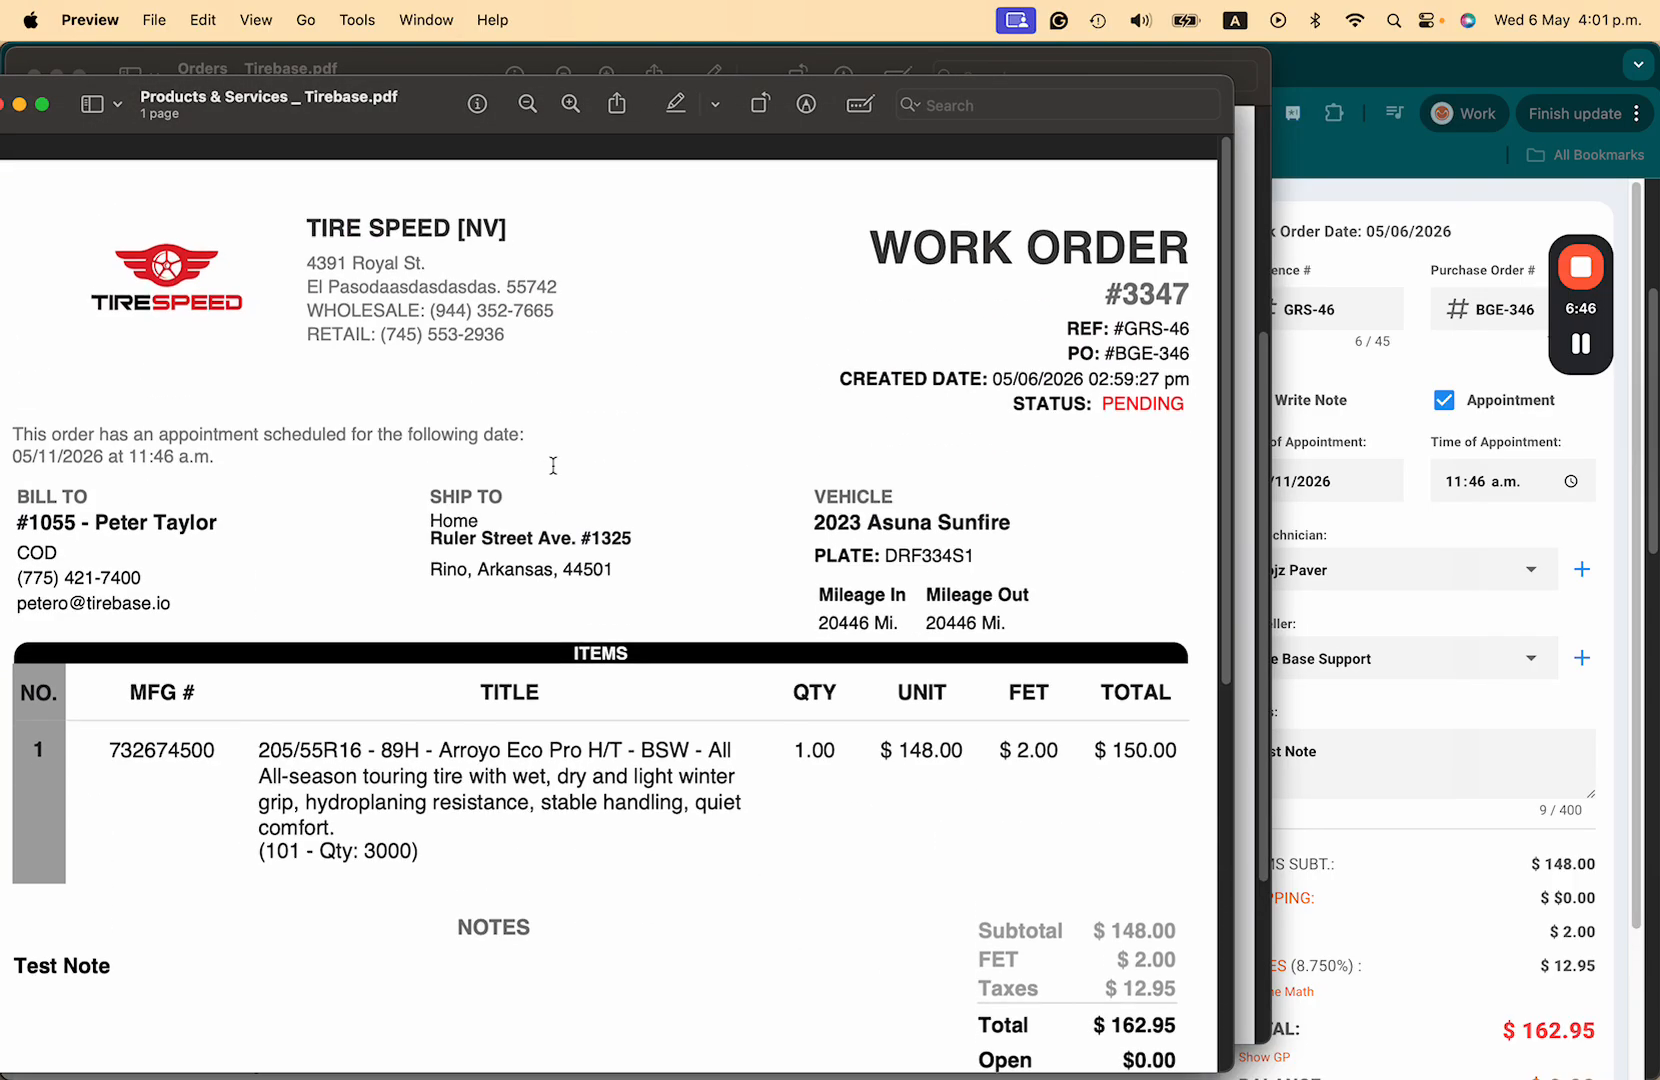
Step: Close both open PDF documents, return to Tirebase and finalize the work order with its current closing date
{"action": "left_click", "coordinate": [4, 105]}
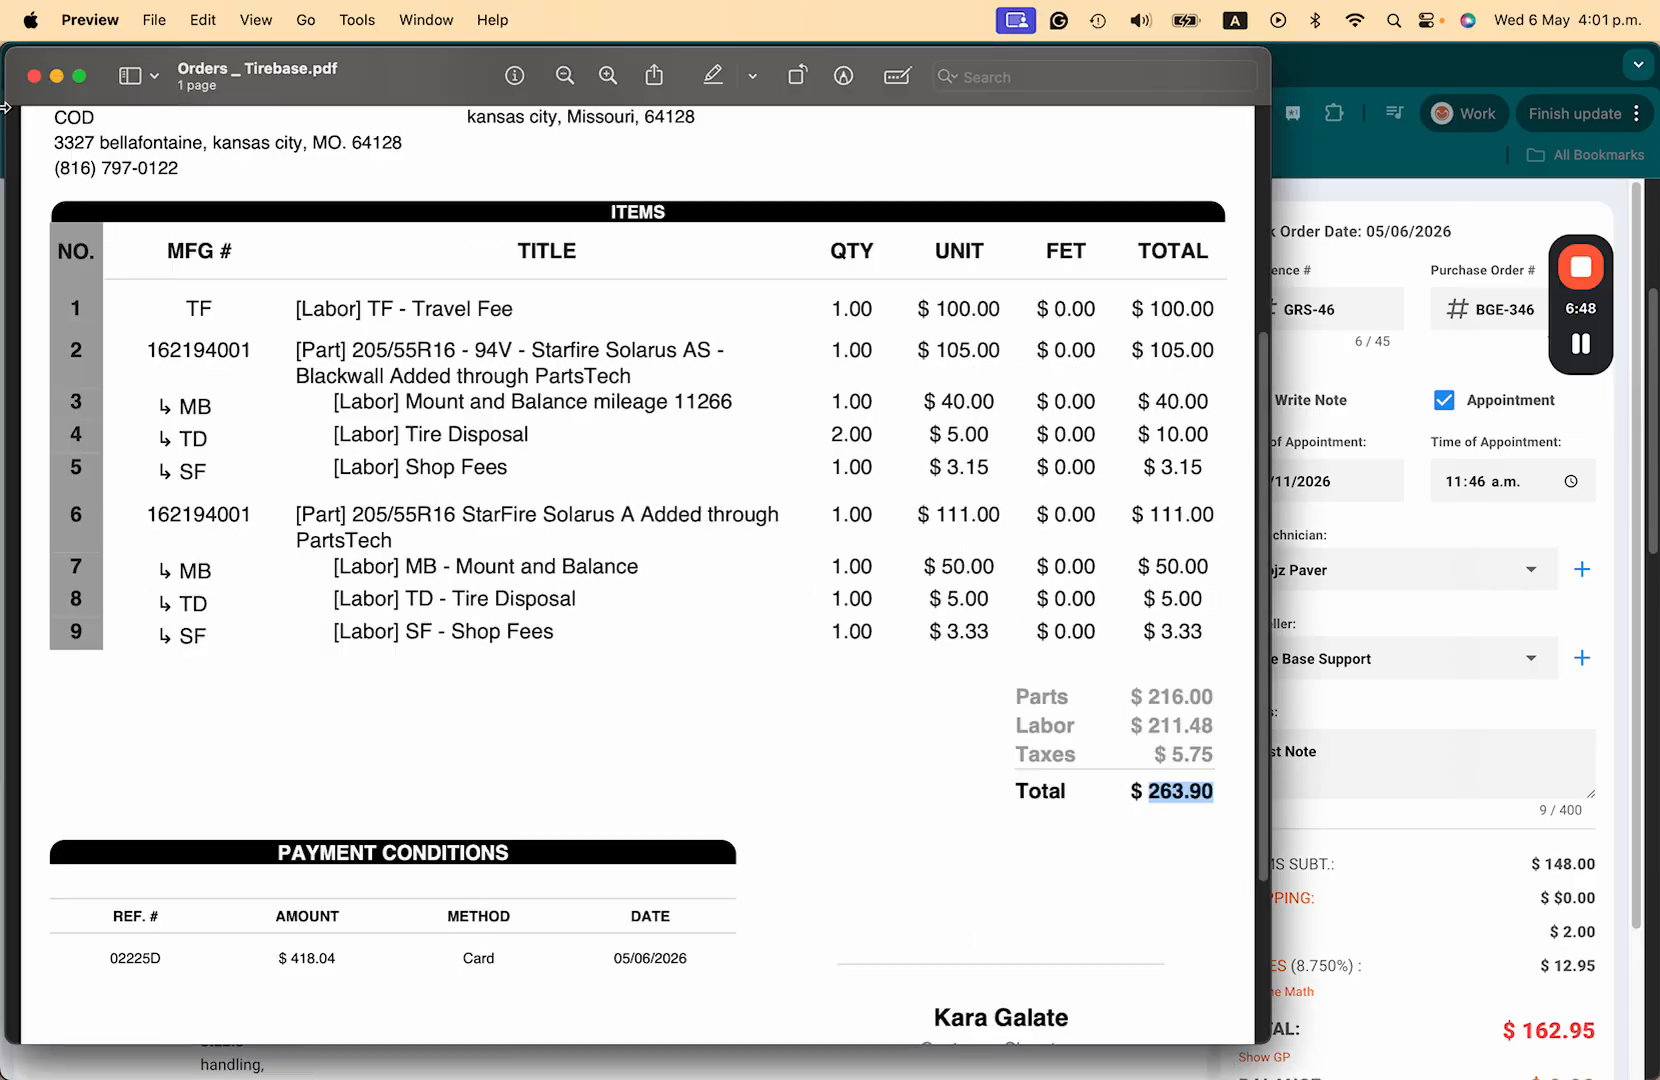
{"action": "left_click", "coordinate": [33, 77]}
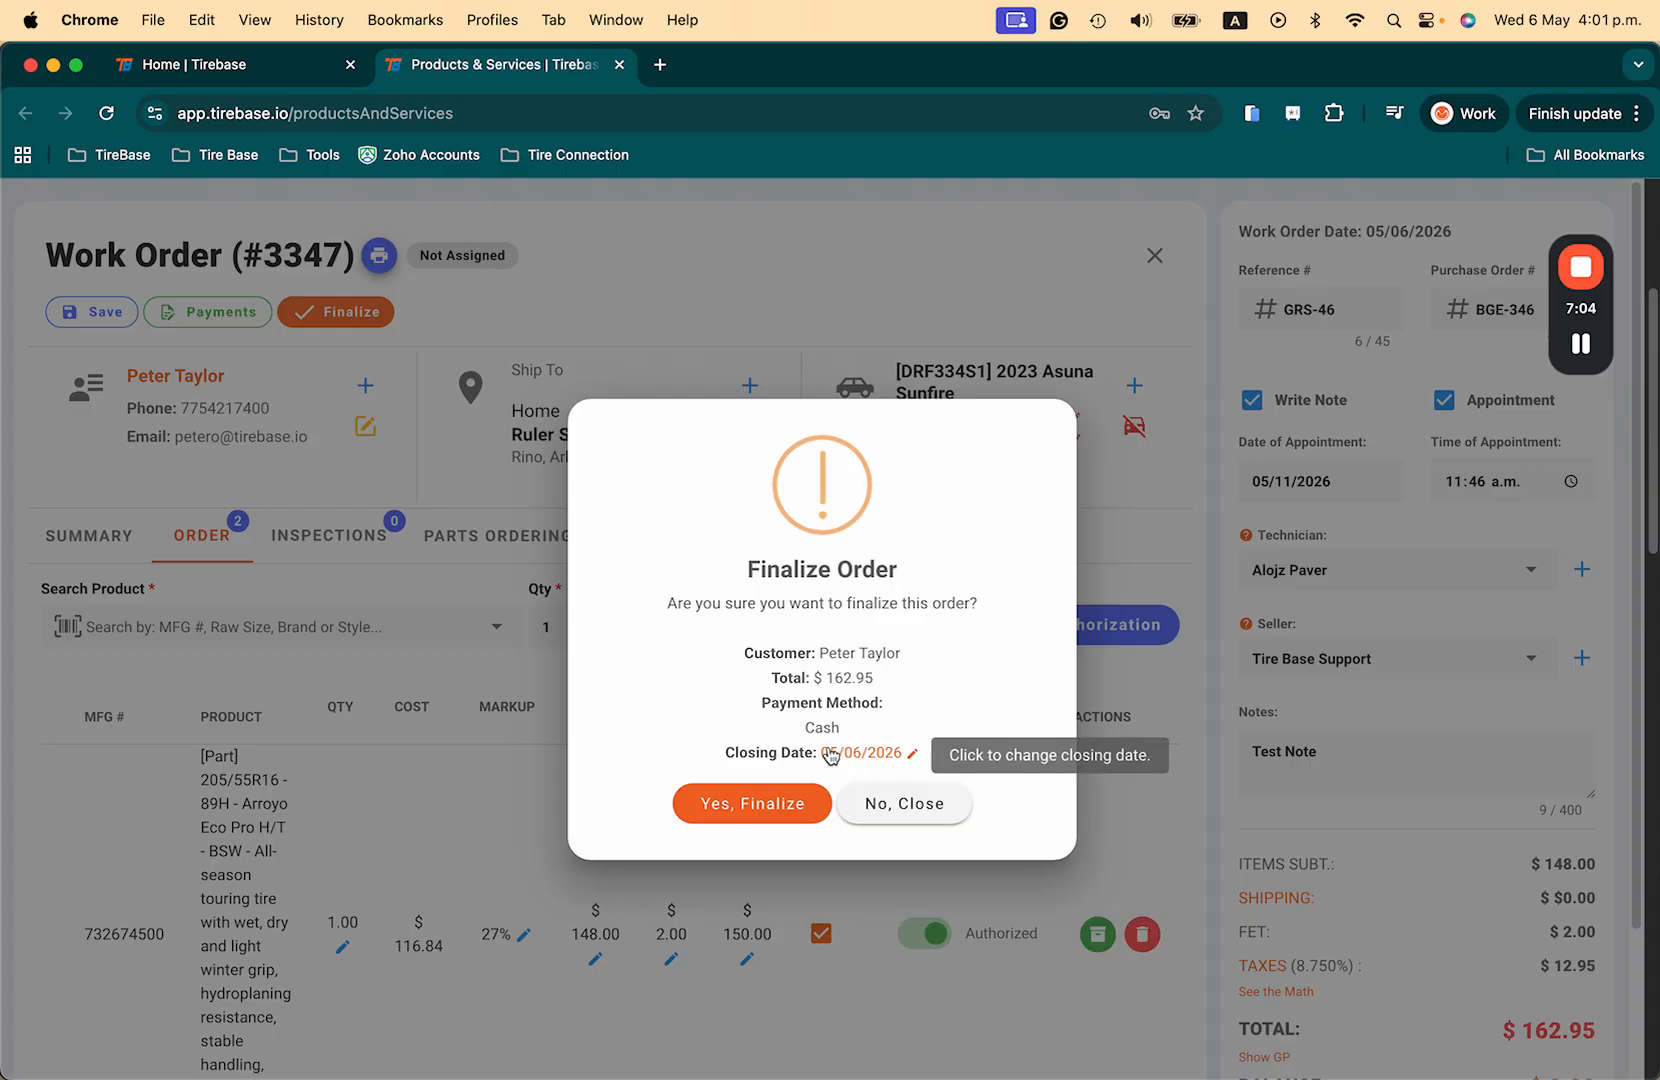
{"action": "left_click", "coordinate": [750, 805]}
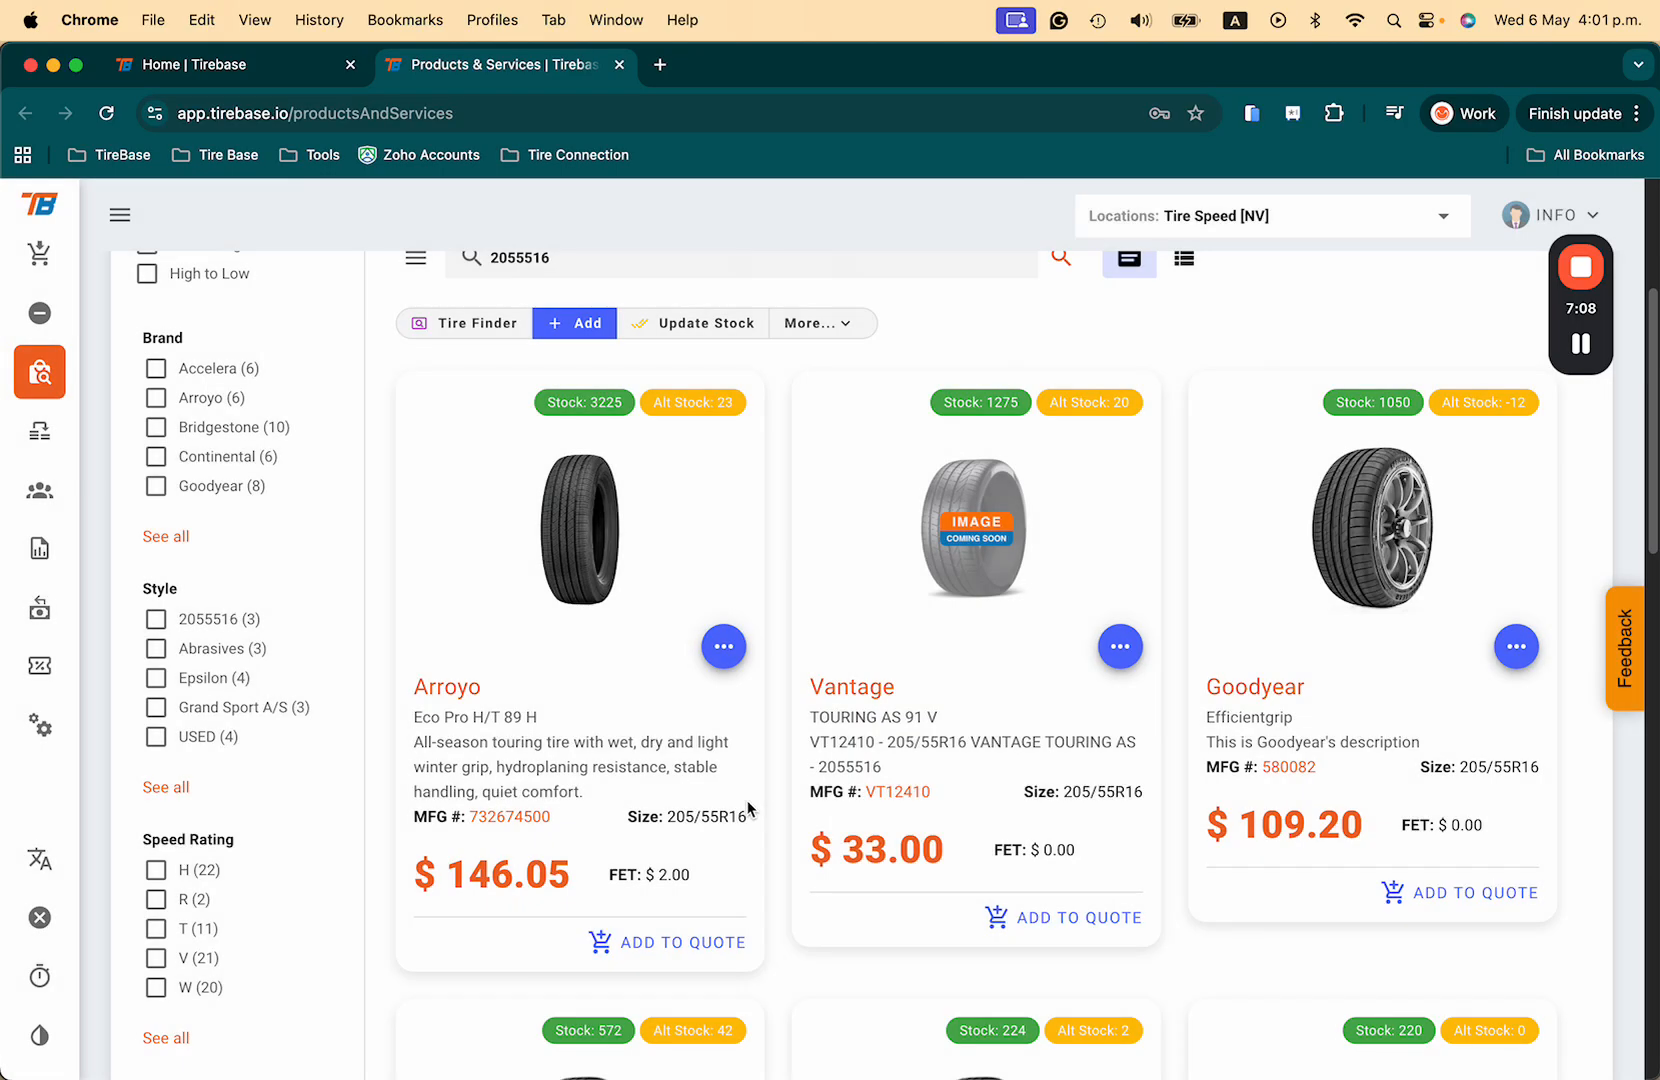
Step: List all orders, including closed ones, and open the quick view of the order just finalized
{"action": "left_click", "coordinate": [40, 280]}
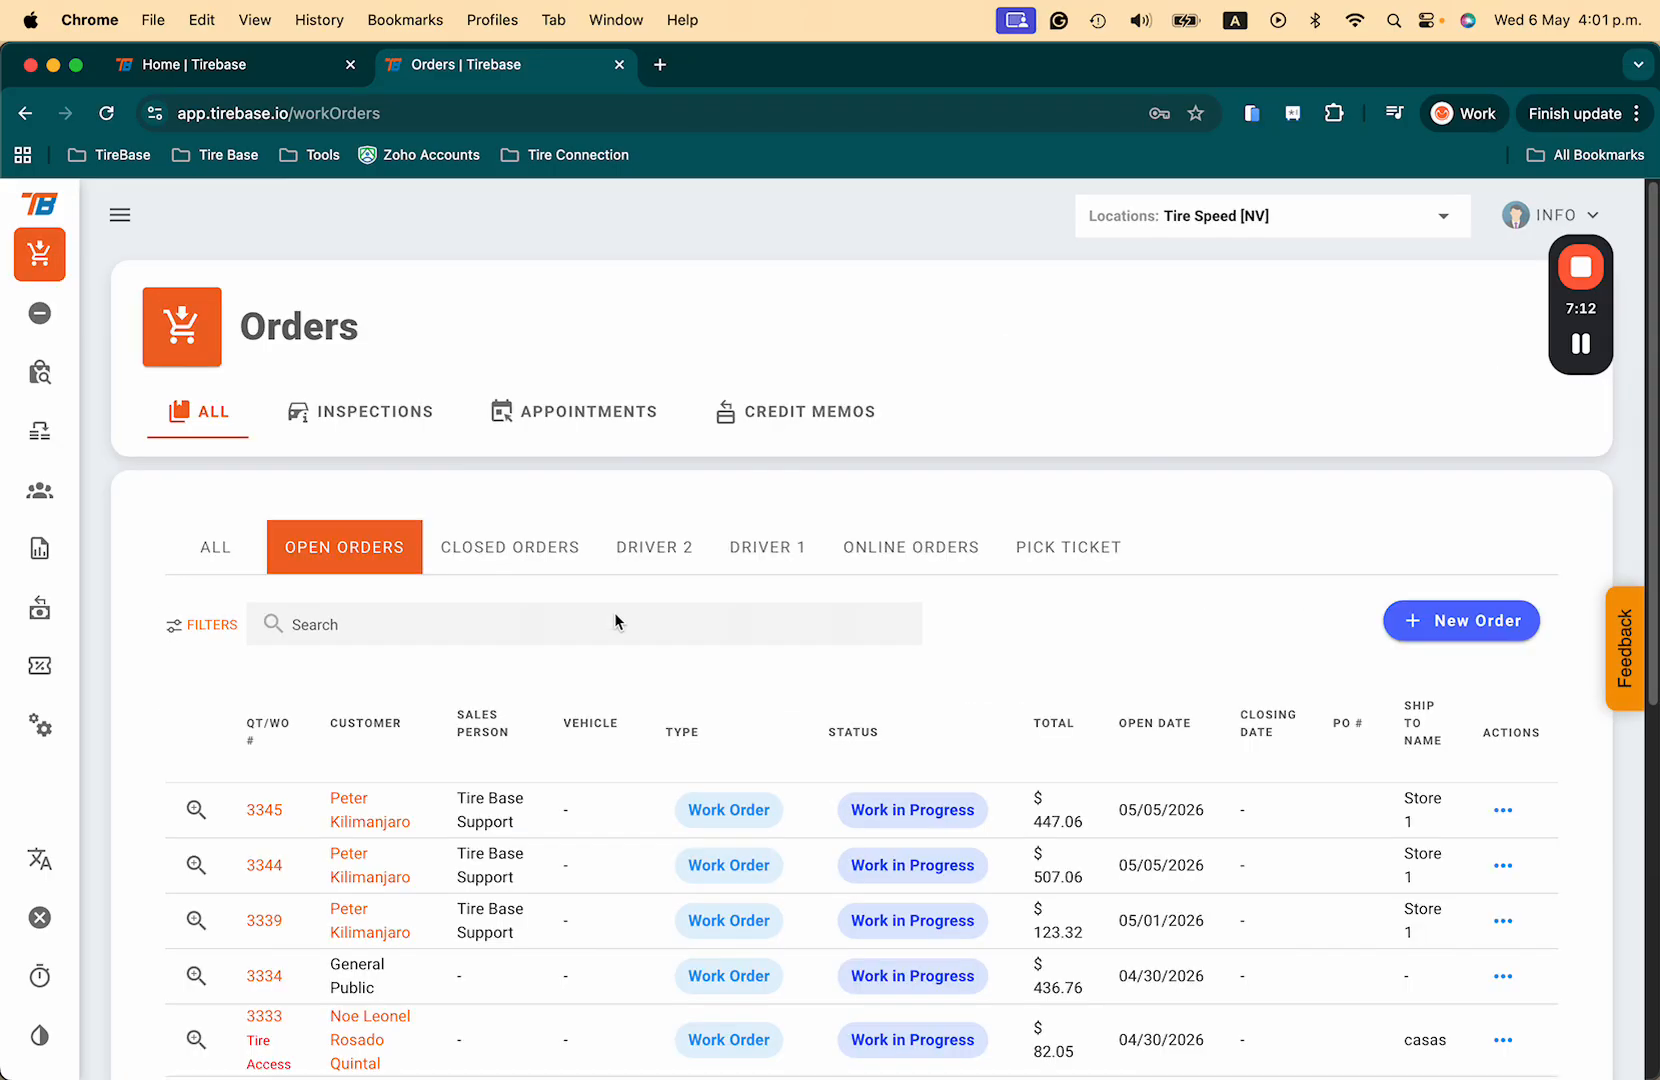
{"action": "left_click_drag", "start_coordinate": [240, 550], "coordinate": [233, 550]}
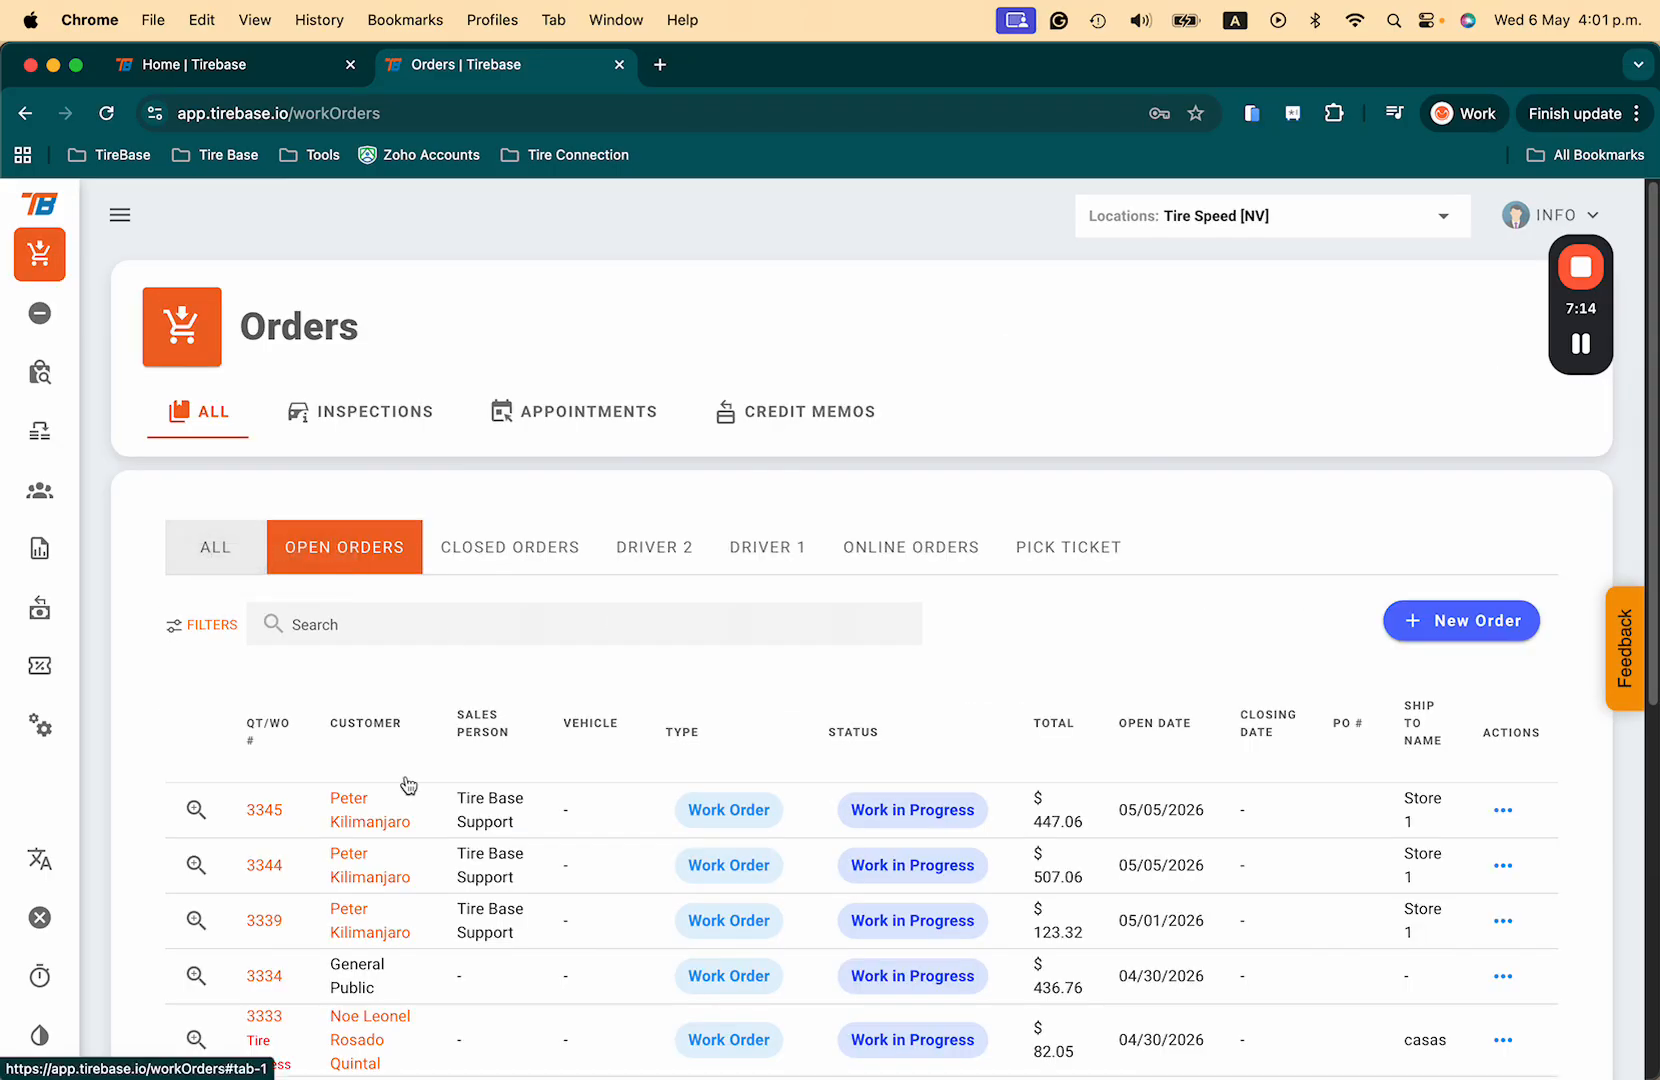
{"action": "left_click", "coordinate": [213, 576]}
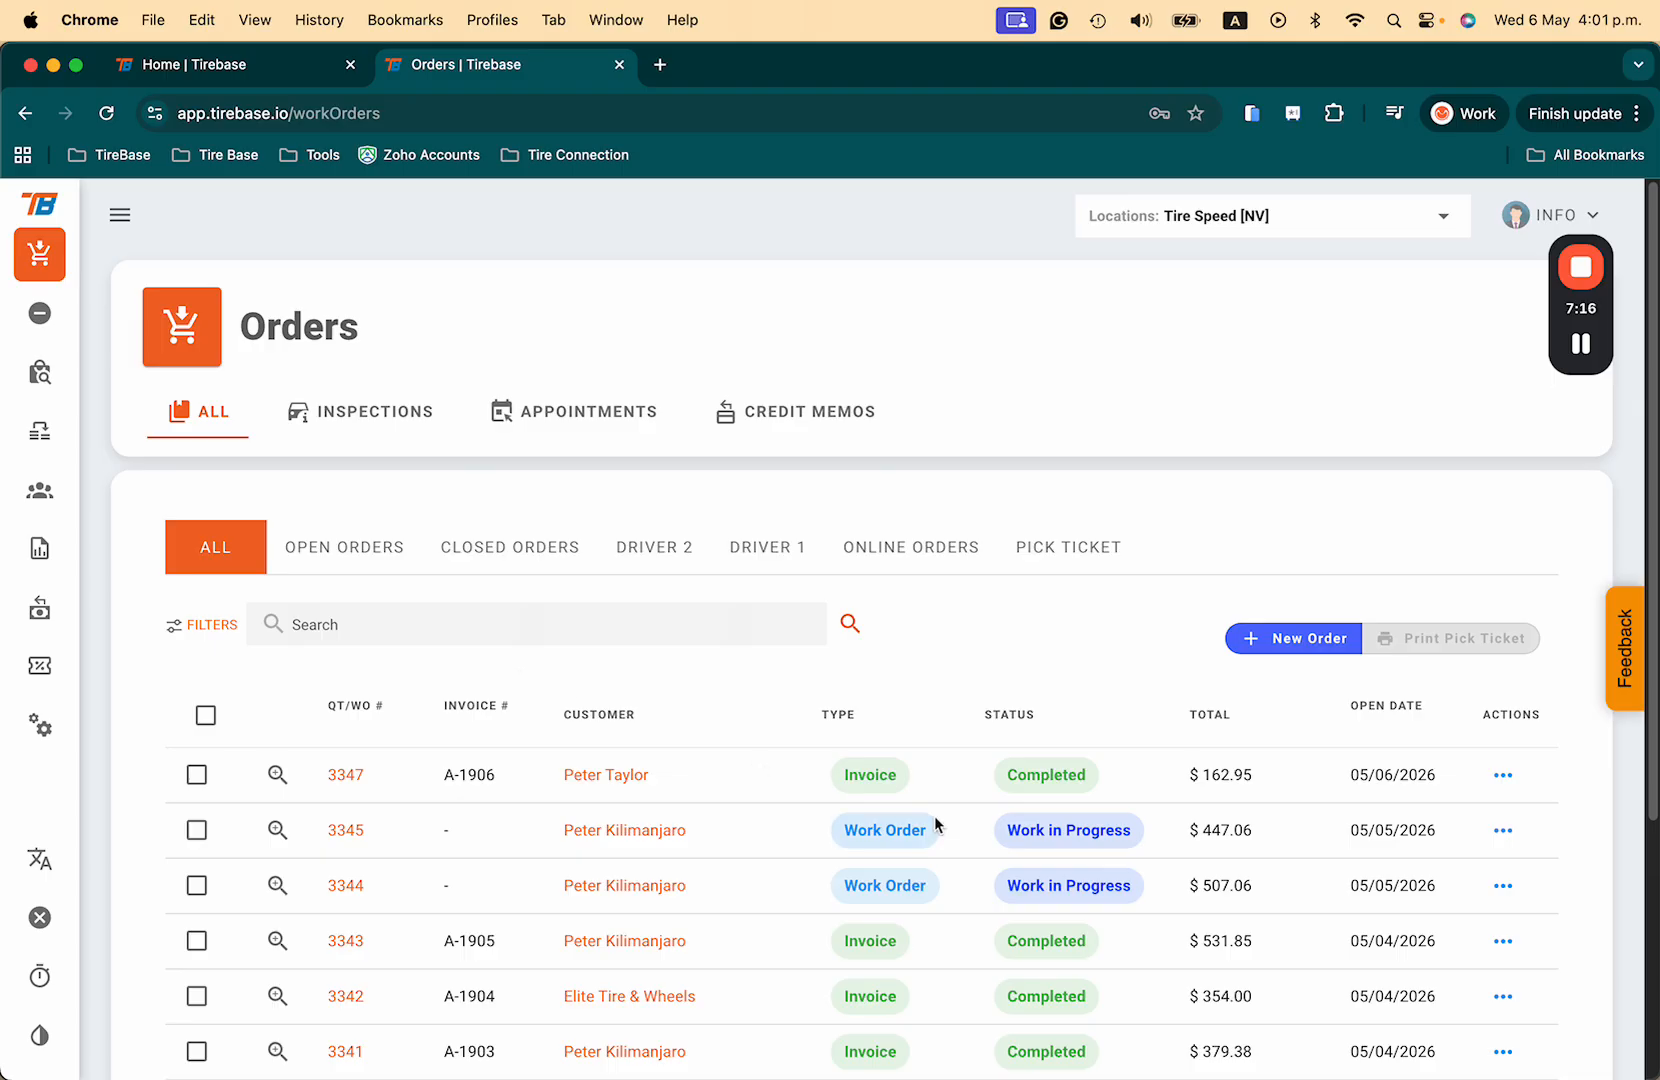
{"action": "left_click", "coordinate": [277, 775]}
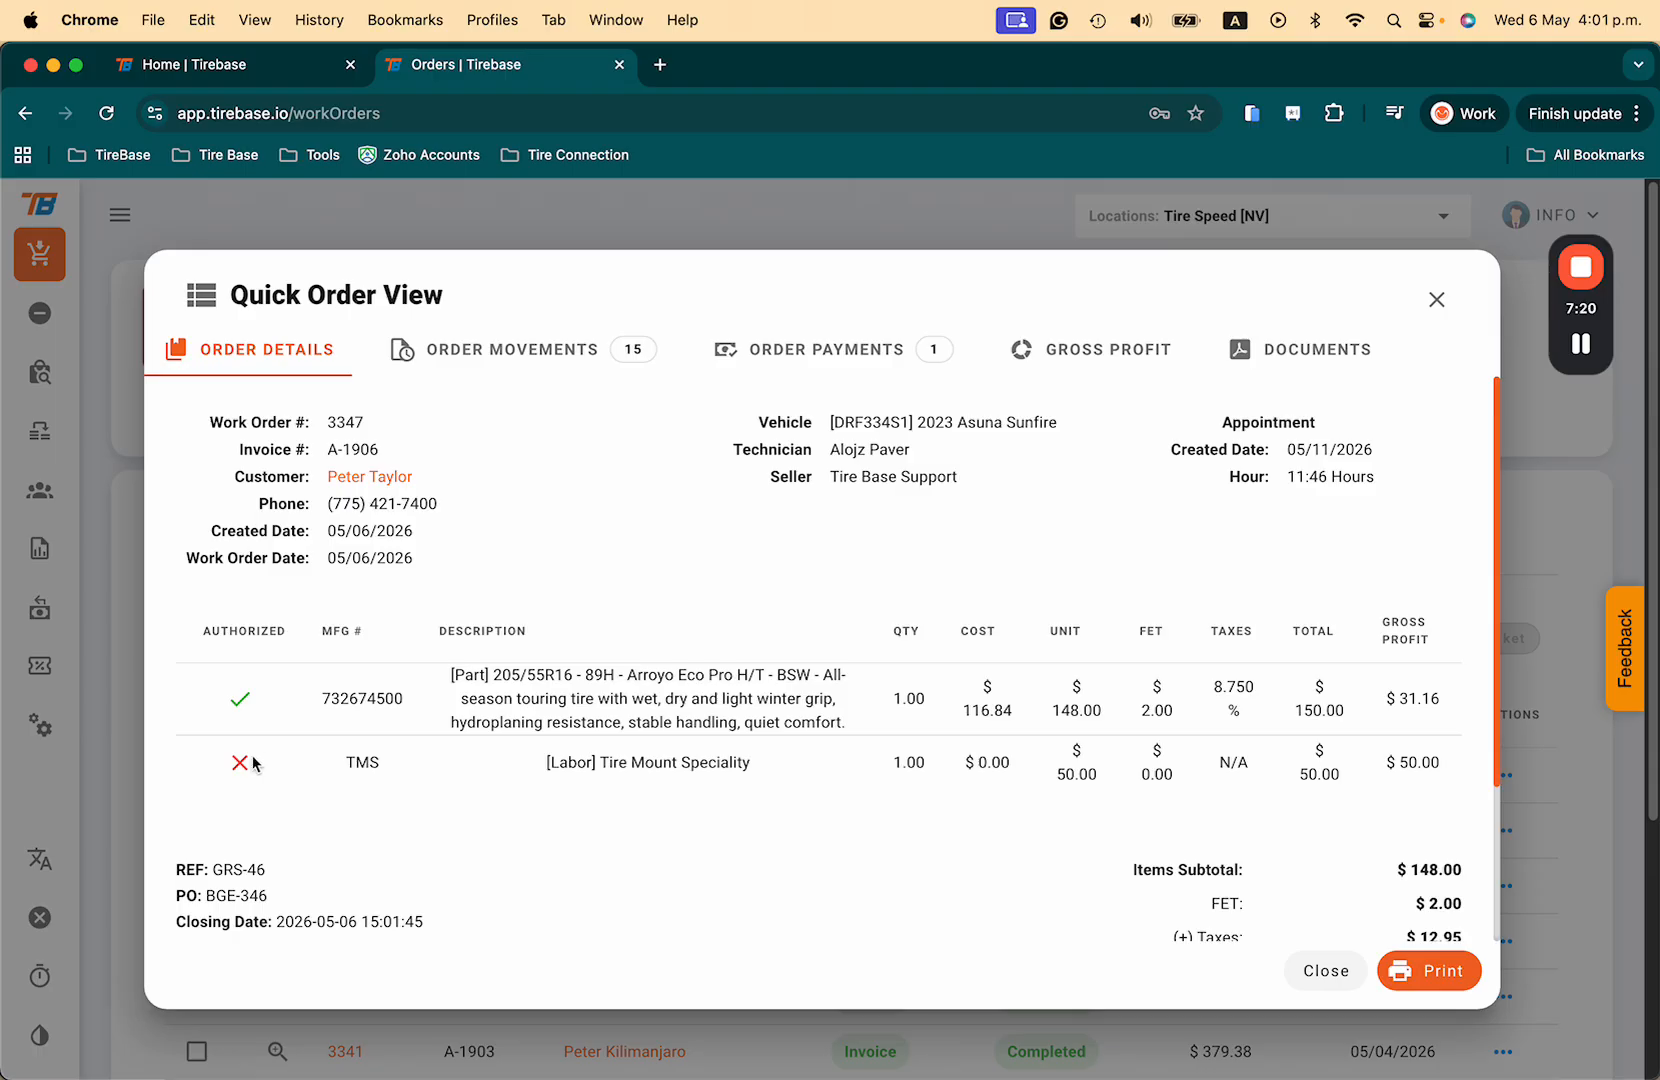
Step: Review the authorized tire and the unauthorized Tire Mount Speciality labor in the order details
{"action": "left_click_drag", "start_coordinate": [540, 770], "coordinate": [747, 768]}
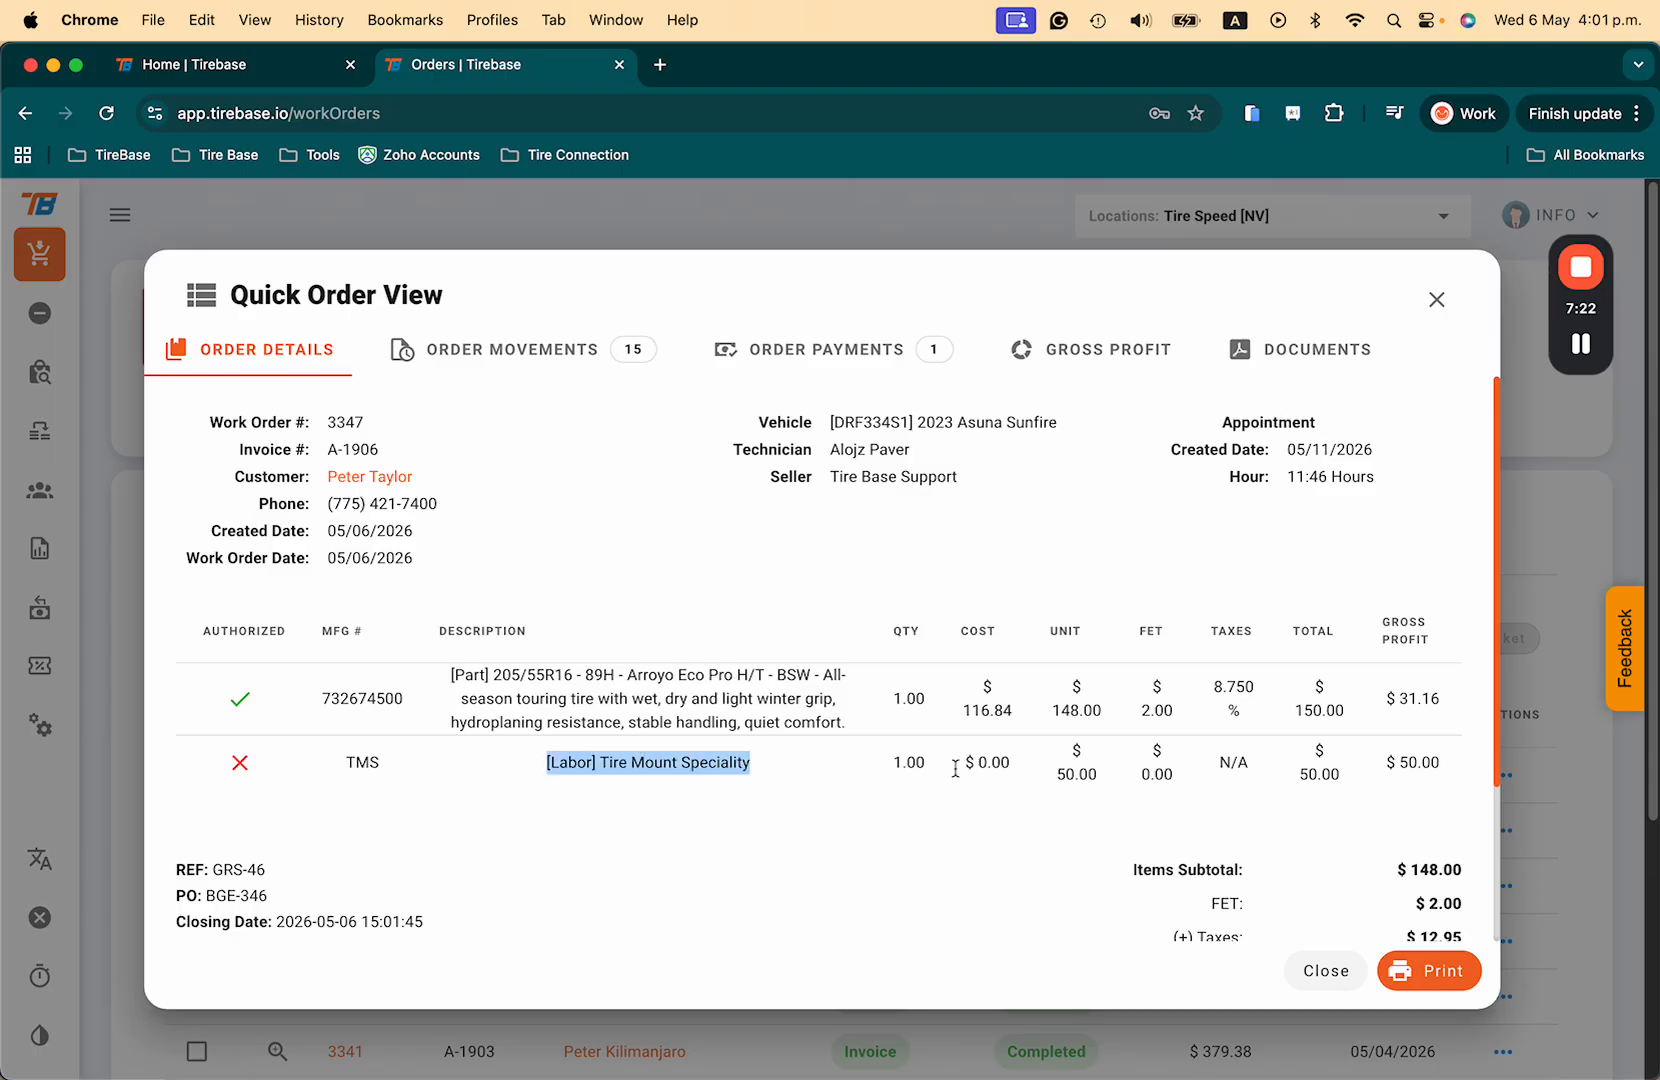
{"action": "left_click", "coordinate": [256, 705]}
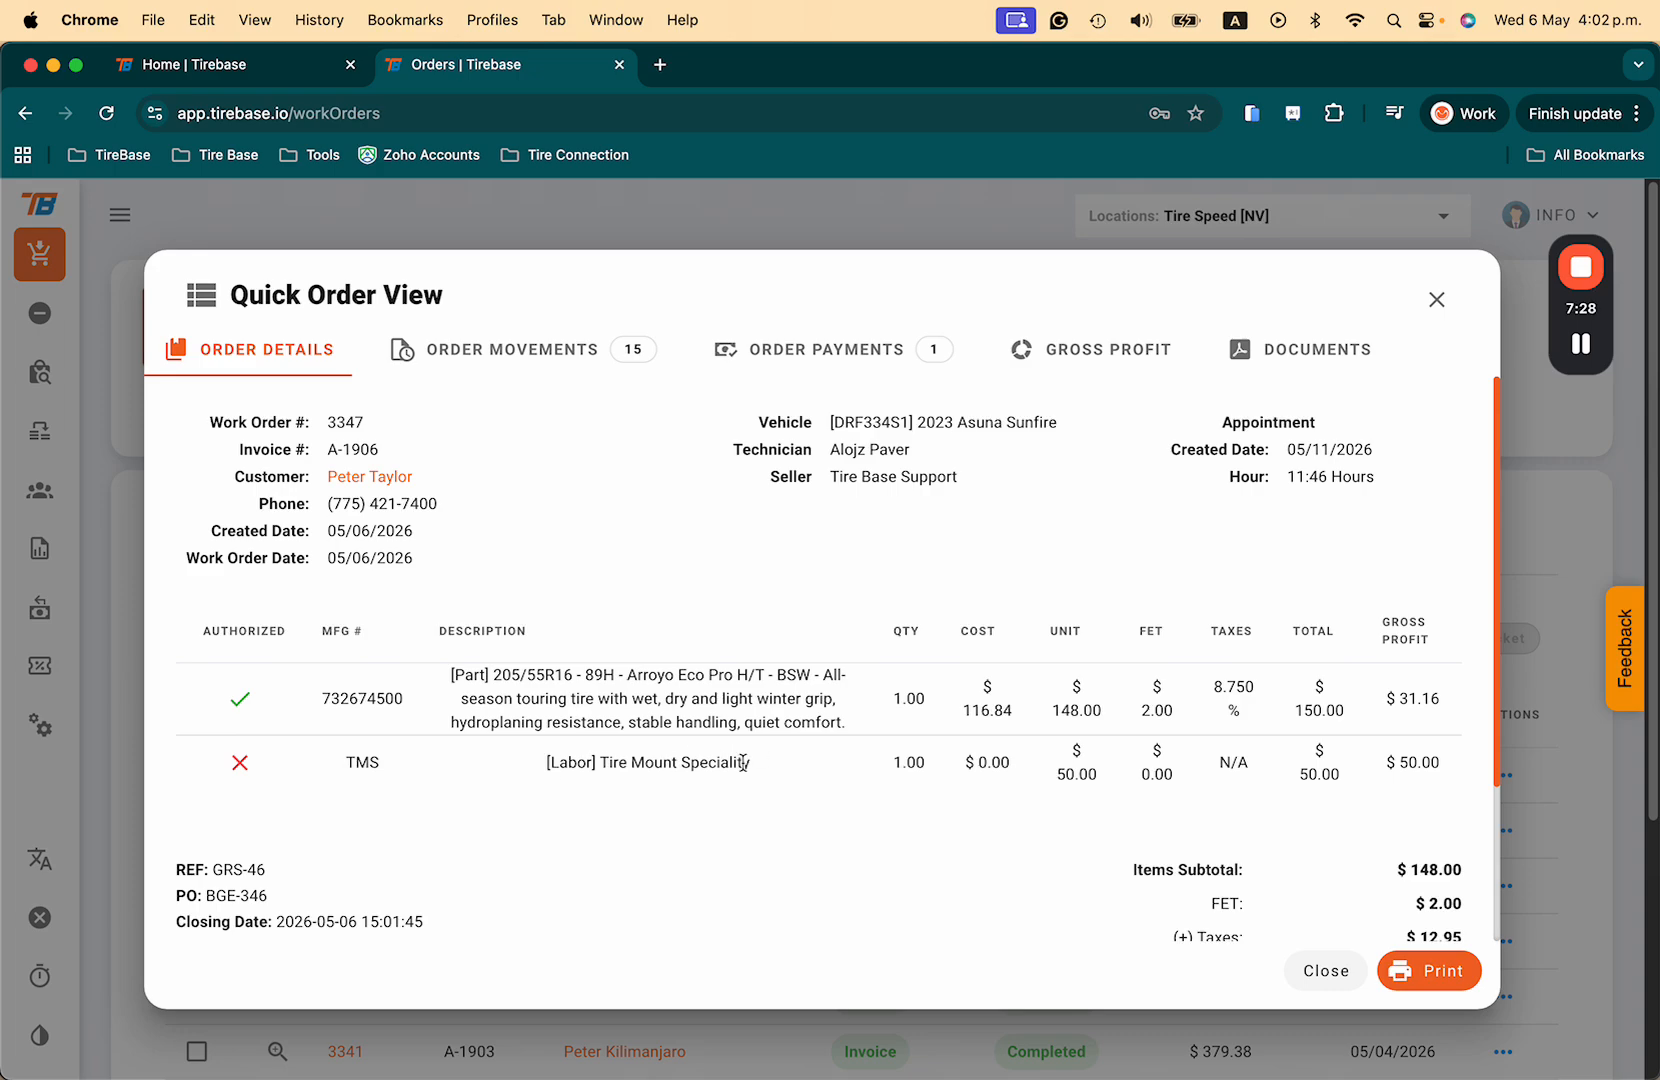
{"action": "scroll", "coordinate": [743, 762], "scroll_direction": "down", "scroll_amount": 5}
{"action": "scroll", "coordinate": [741, 760], "scroll_direction": "up", "scroll_amount": 5}
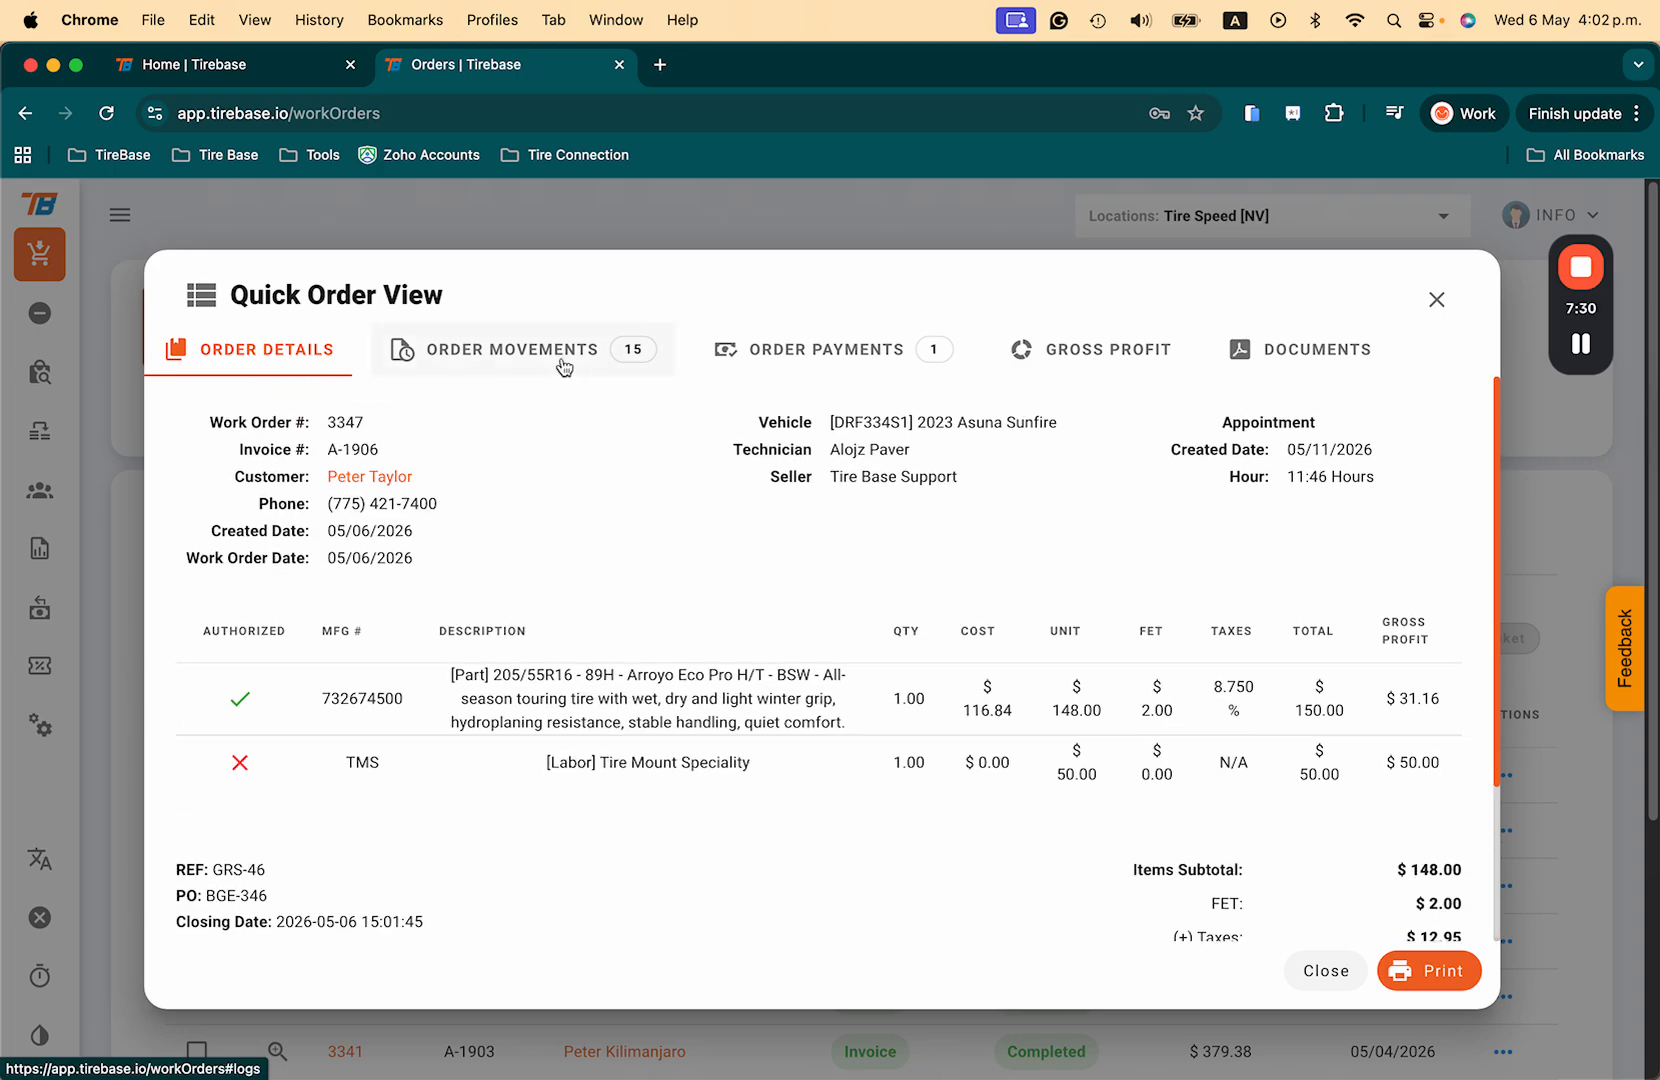
Step: Show the order movements and read through the log of changes made to the order
{"action": "left_click", "coordinate": [564, 367]}
{"action": "scroll", "coordinate": [593, 725], "scroll_direction": "down", "scroll_amount": 2}
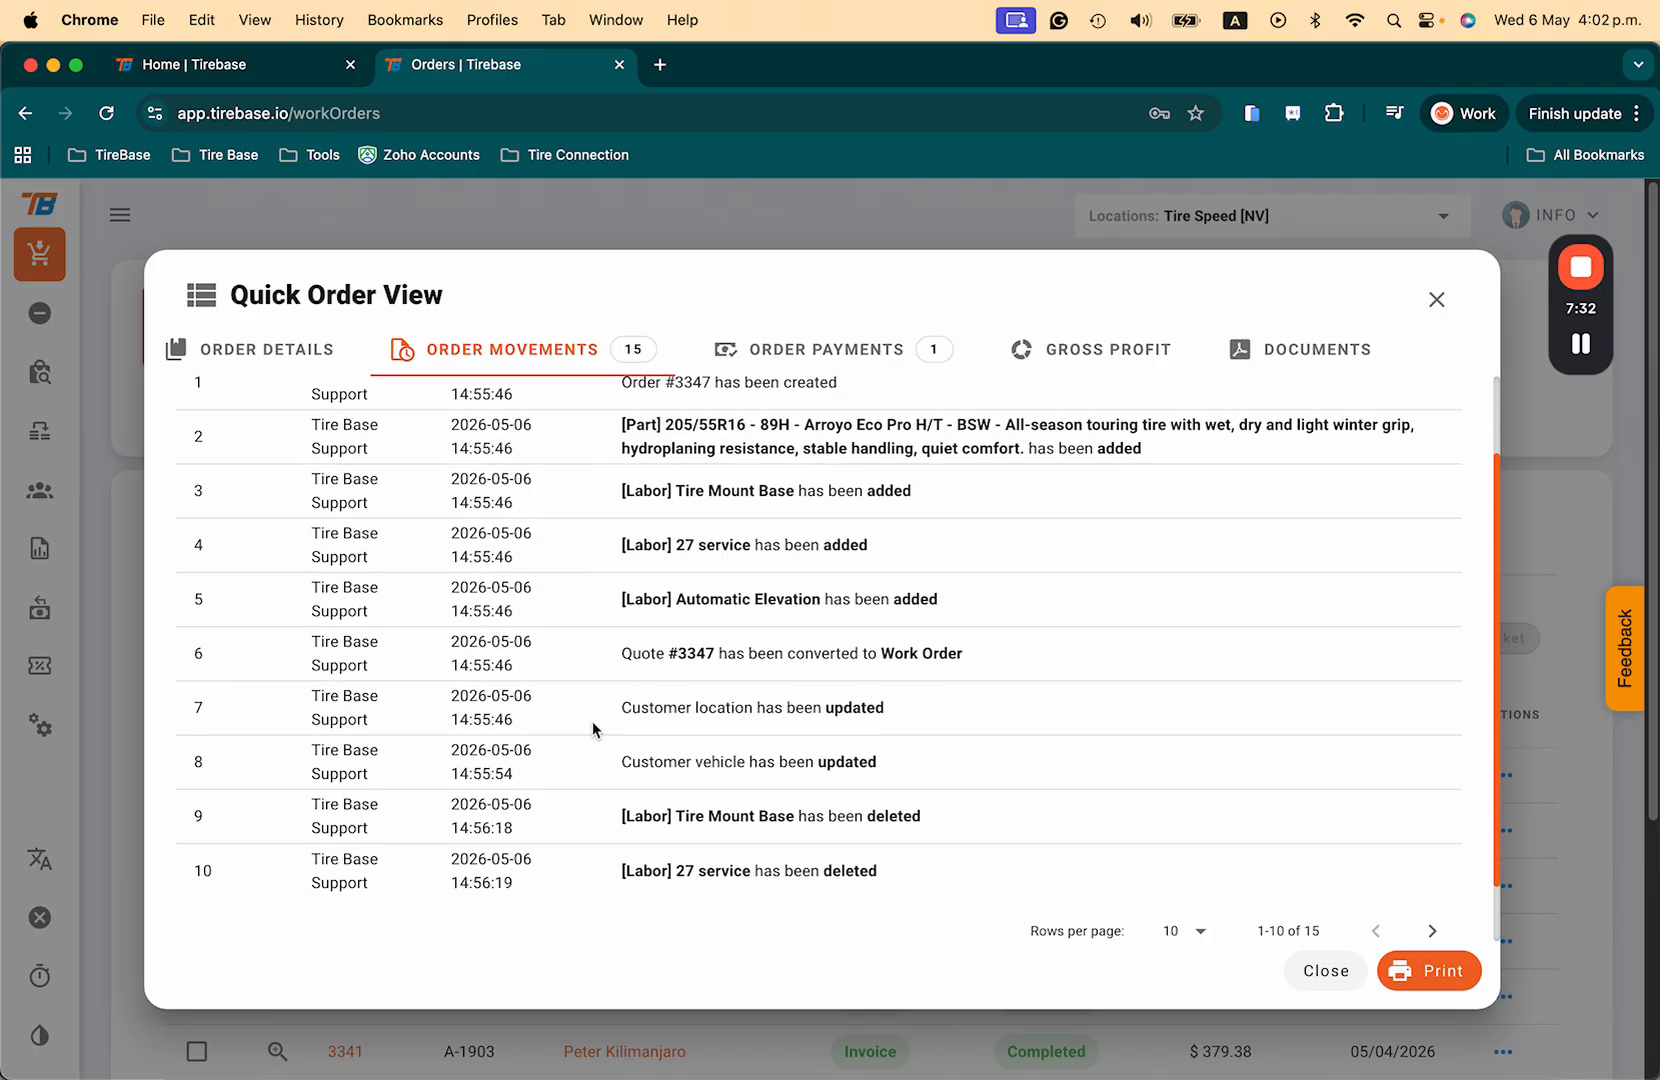
{"action": "scroll", "coordinate": [593, 729], "scroll_direction": "down", "scroll_amount": 1}
{"action": "scroll", "coordinate": [593, 729], "scroll_direction": "up", "scroll_amount": 3}
{"action": "scroll", "coordinate": [593, 729], "scroll_direction": "down", "scroll_amount": 3}
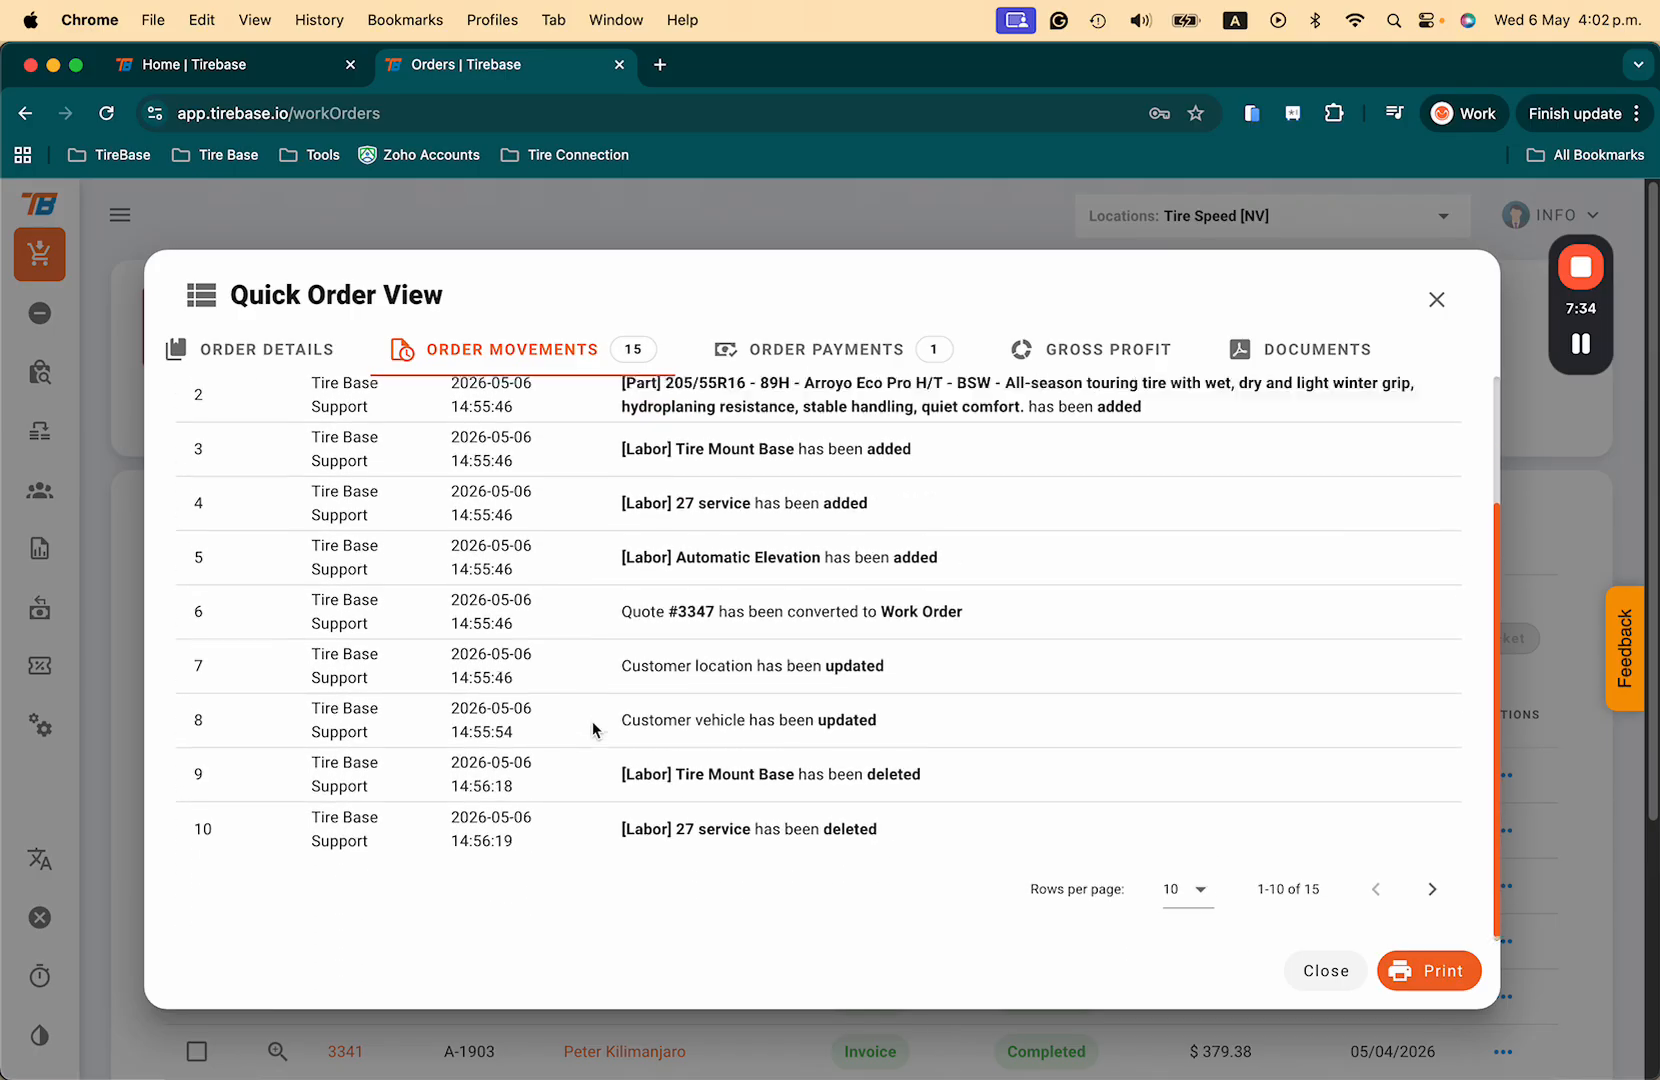
Step: Set the order movements list to show all rows per page and read through the full change log
{"action": "scroll", "coordinate": [593, 727], "scroll_direction": "up", "scroll_amount": 3}
{"action": "scroll", "coordinate": [593, 728], "scroll_direction": "down", "scroll_amount": 4}
{"action": "left_click", "coordinate": [1186, 876]}
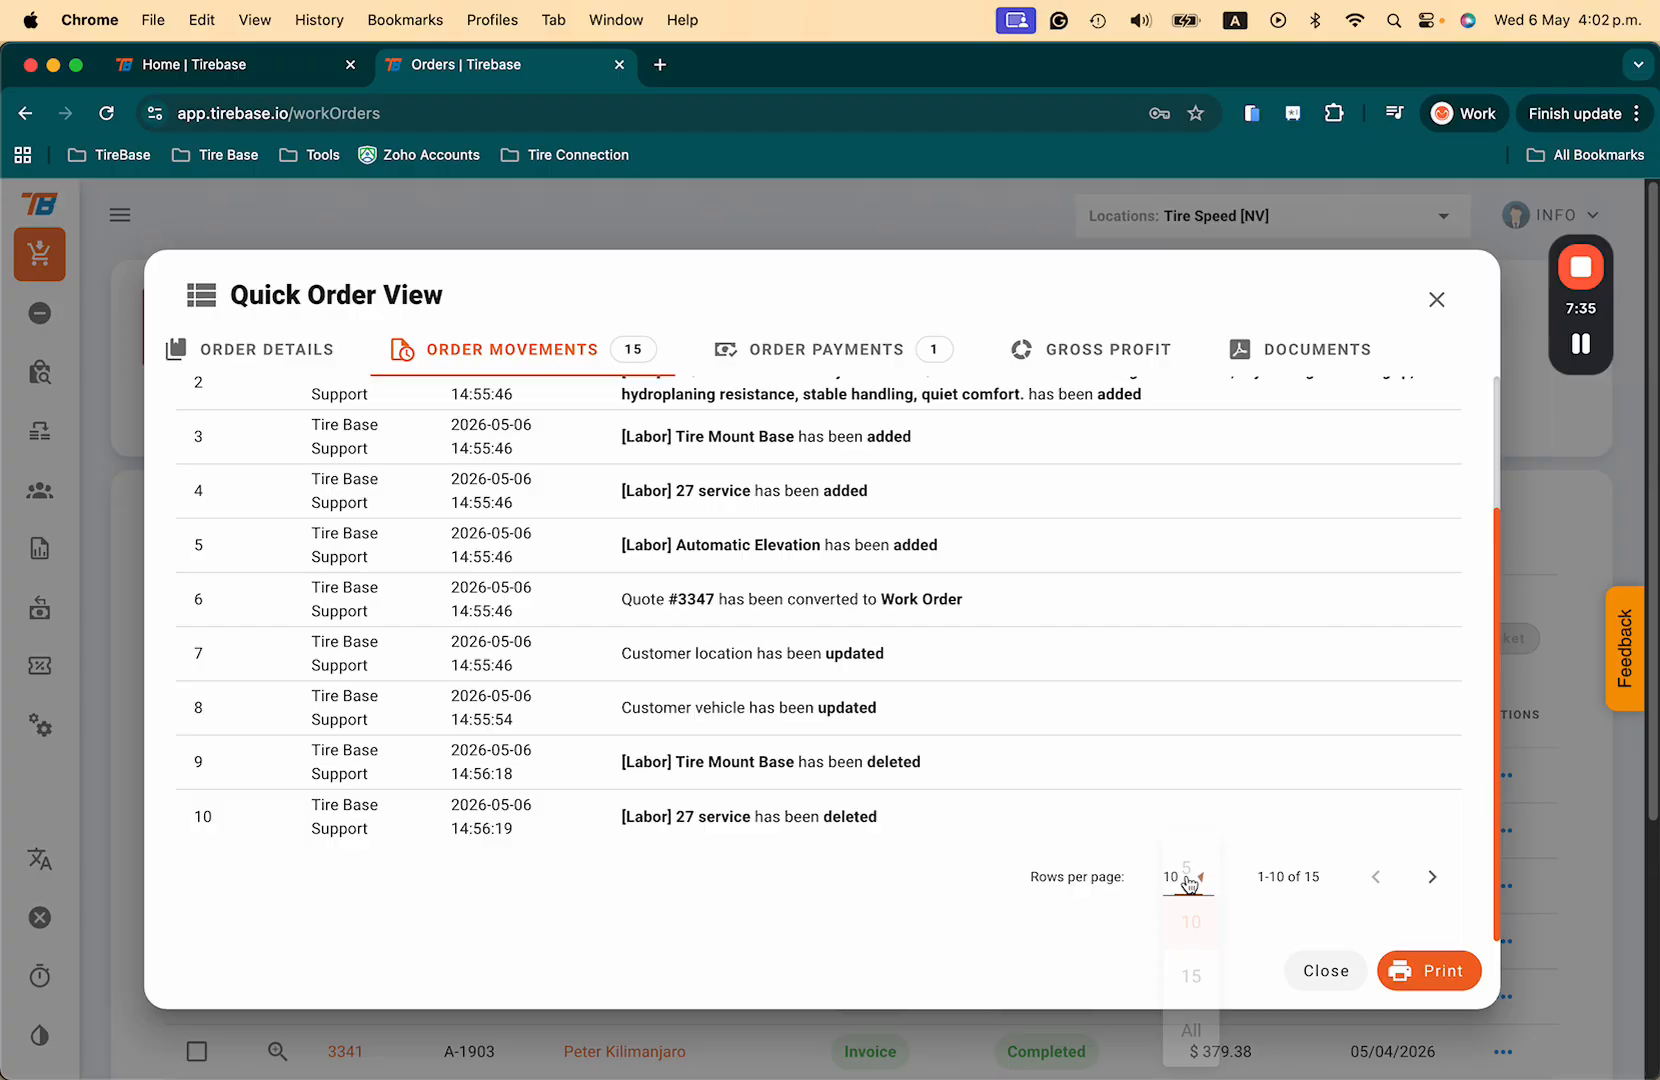
{"action": "left_click", "coordinate": [1189, 1027]}
{"action": "scroll", "coordinate": [903, 735], "scroll_direction": "down", "scroll_amount": 4}
{"action": "scroll", "coordinate": [903, 735], "scroll_direction": "up", "scroll_amount": 5}
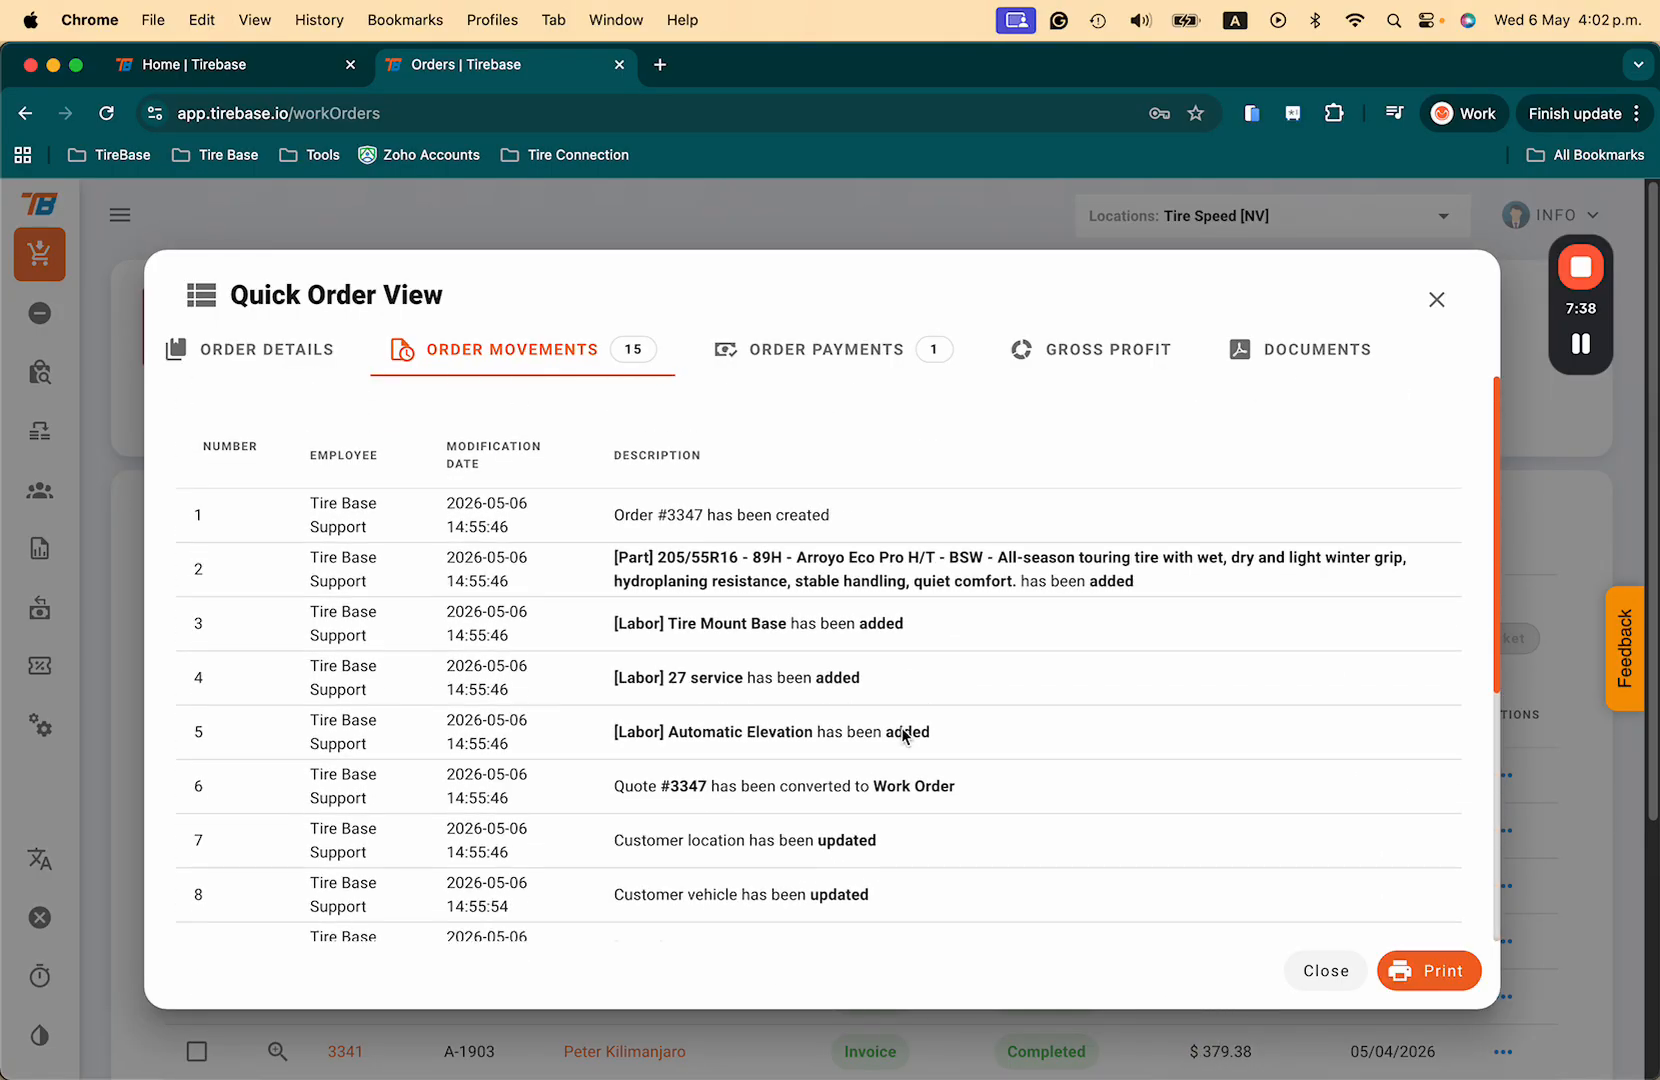
{"action": "scroll", "coordinate": [903, 736], "scroll_direction": "down", "scroll_amount": 1}
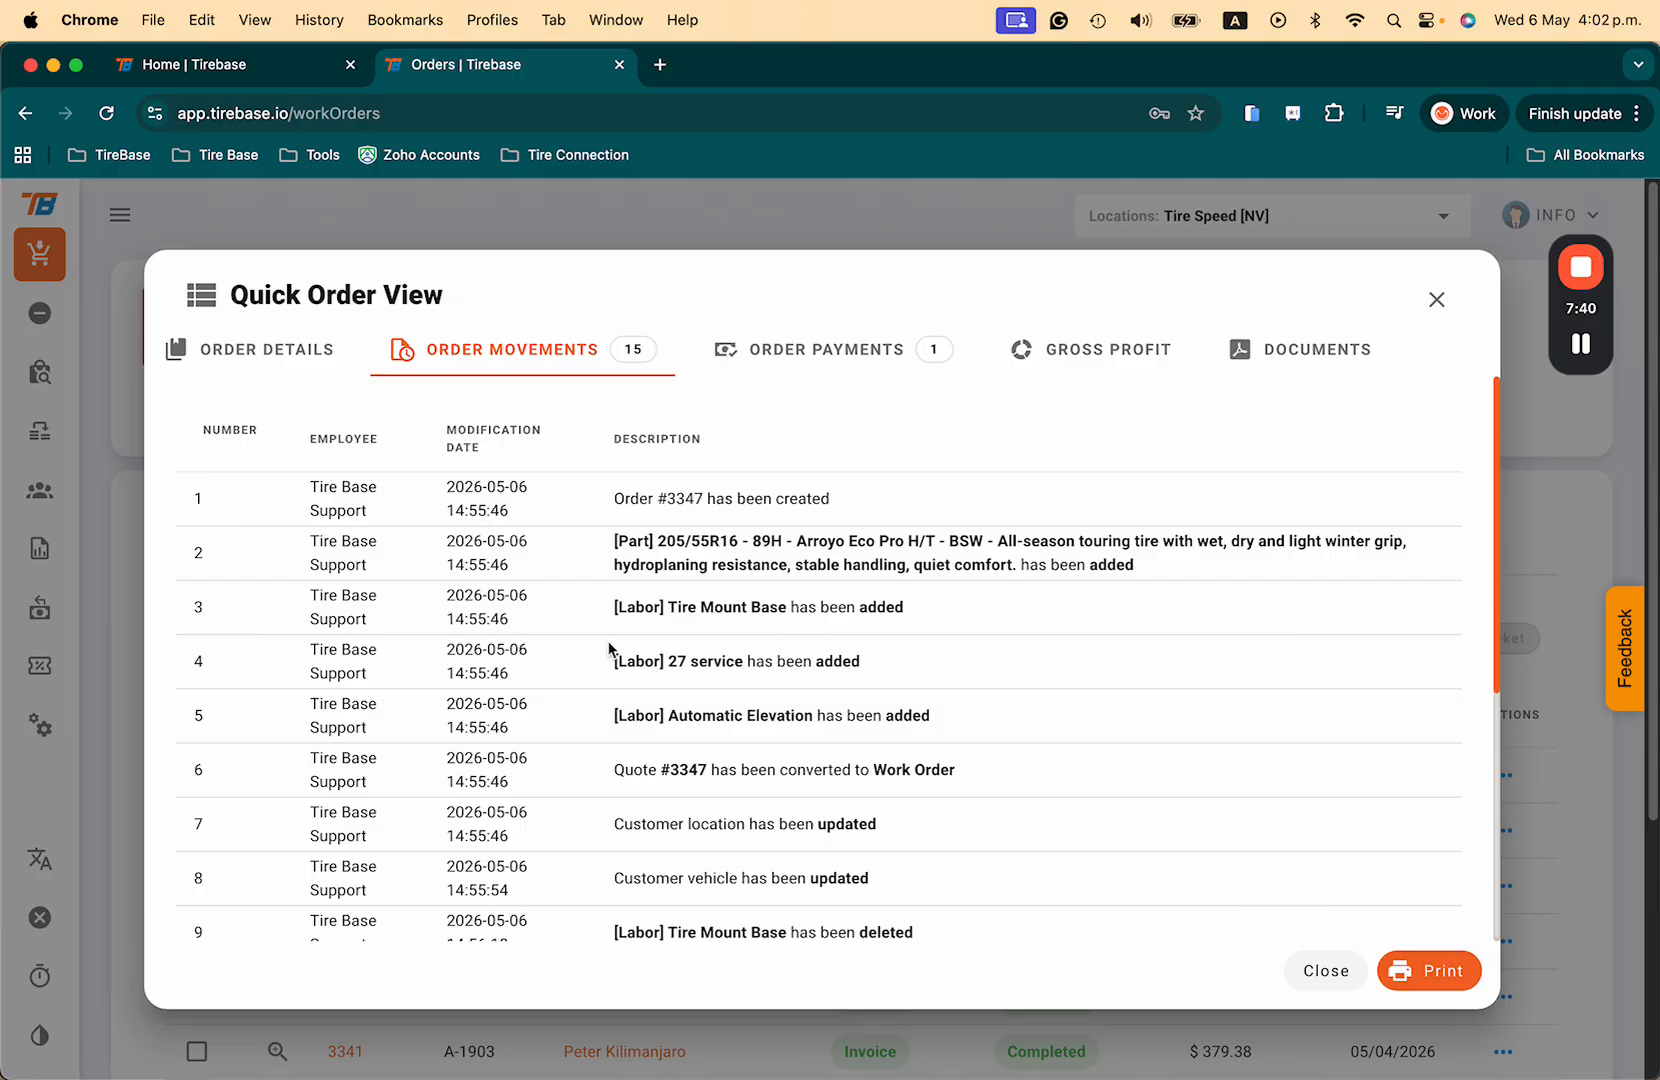
Step: Review the order's payments, gross profit charts and documents, and close the quick order view
{"action": "left_click", "coordinate": [898, 354]}
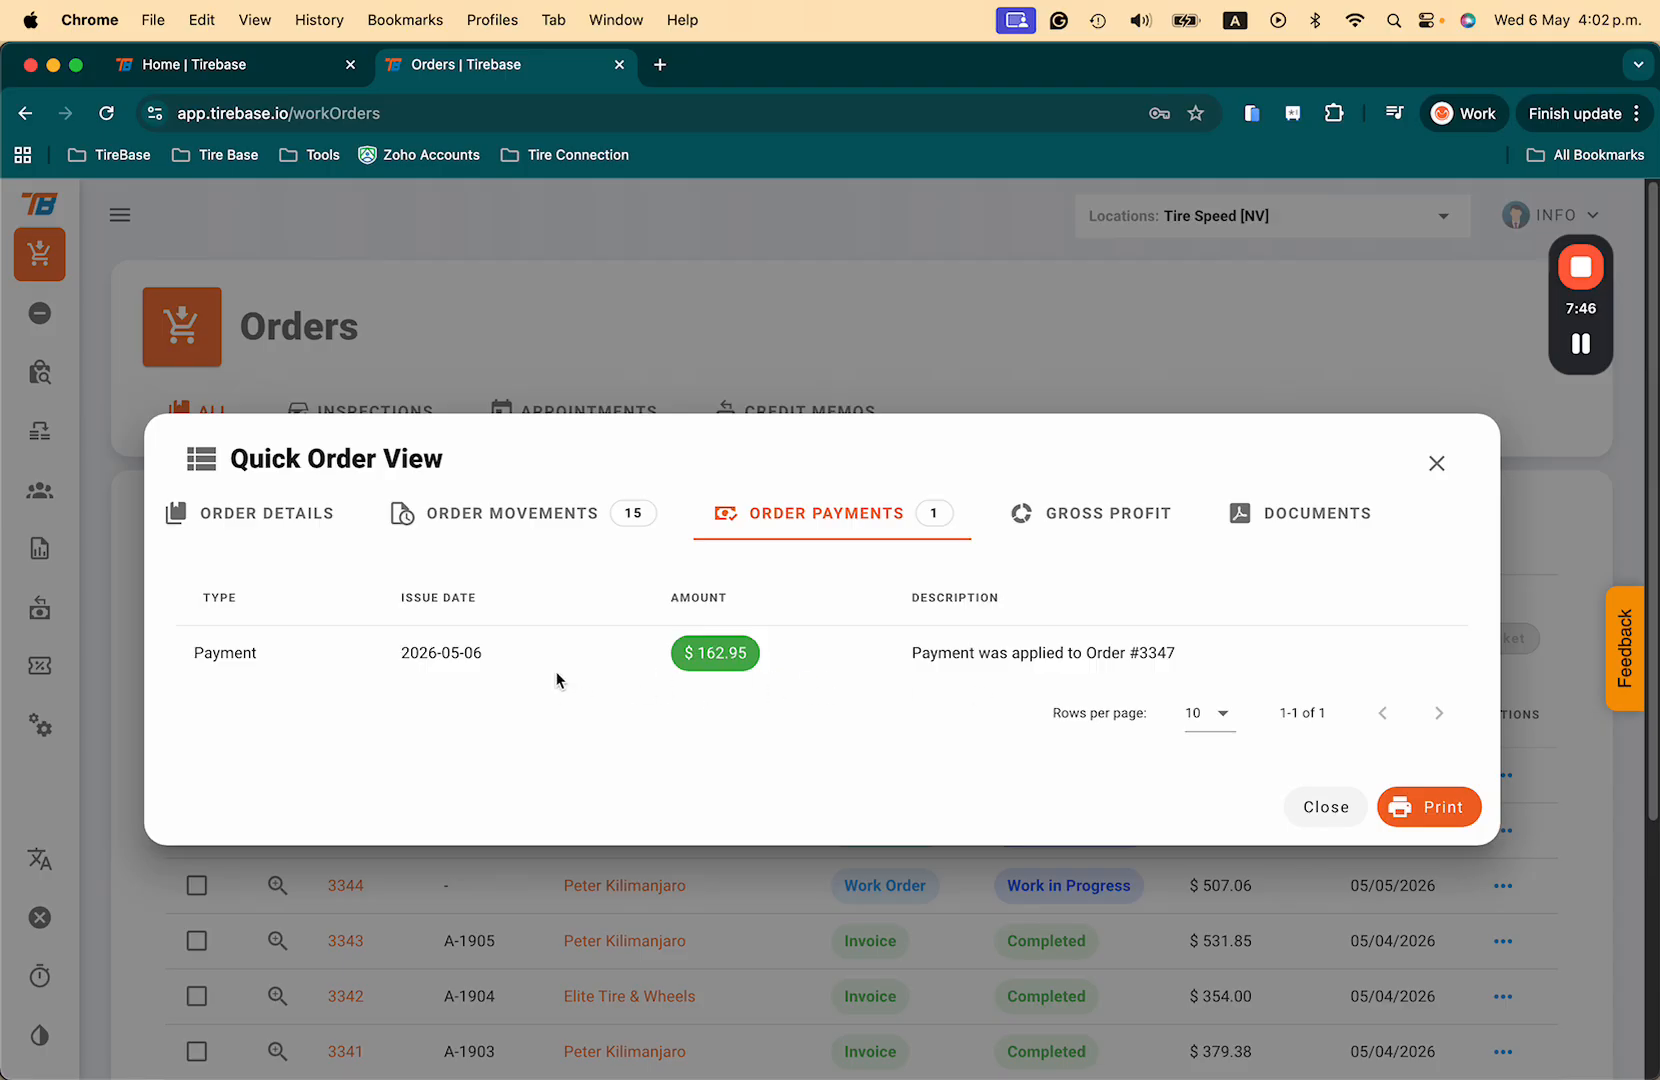
{"action": "left_click", "coordinate": [1123, 507]}
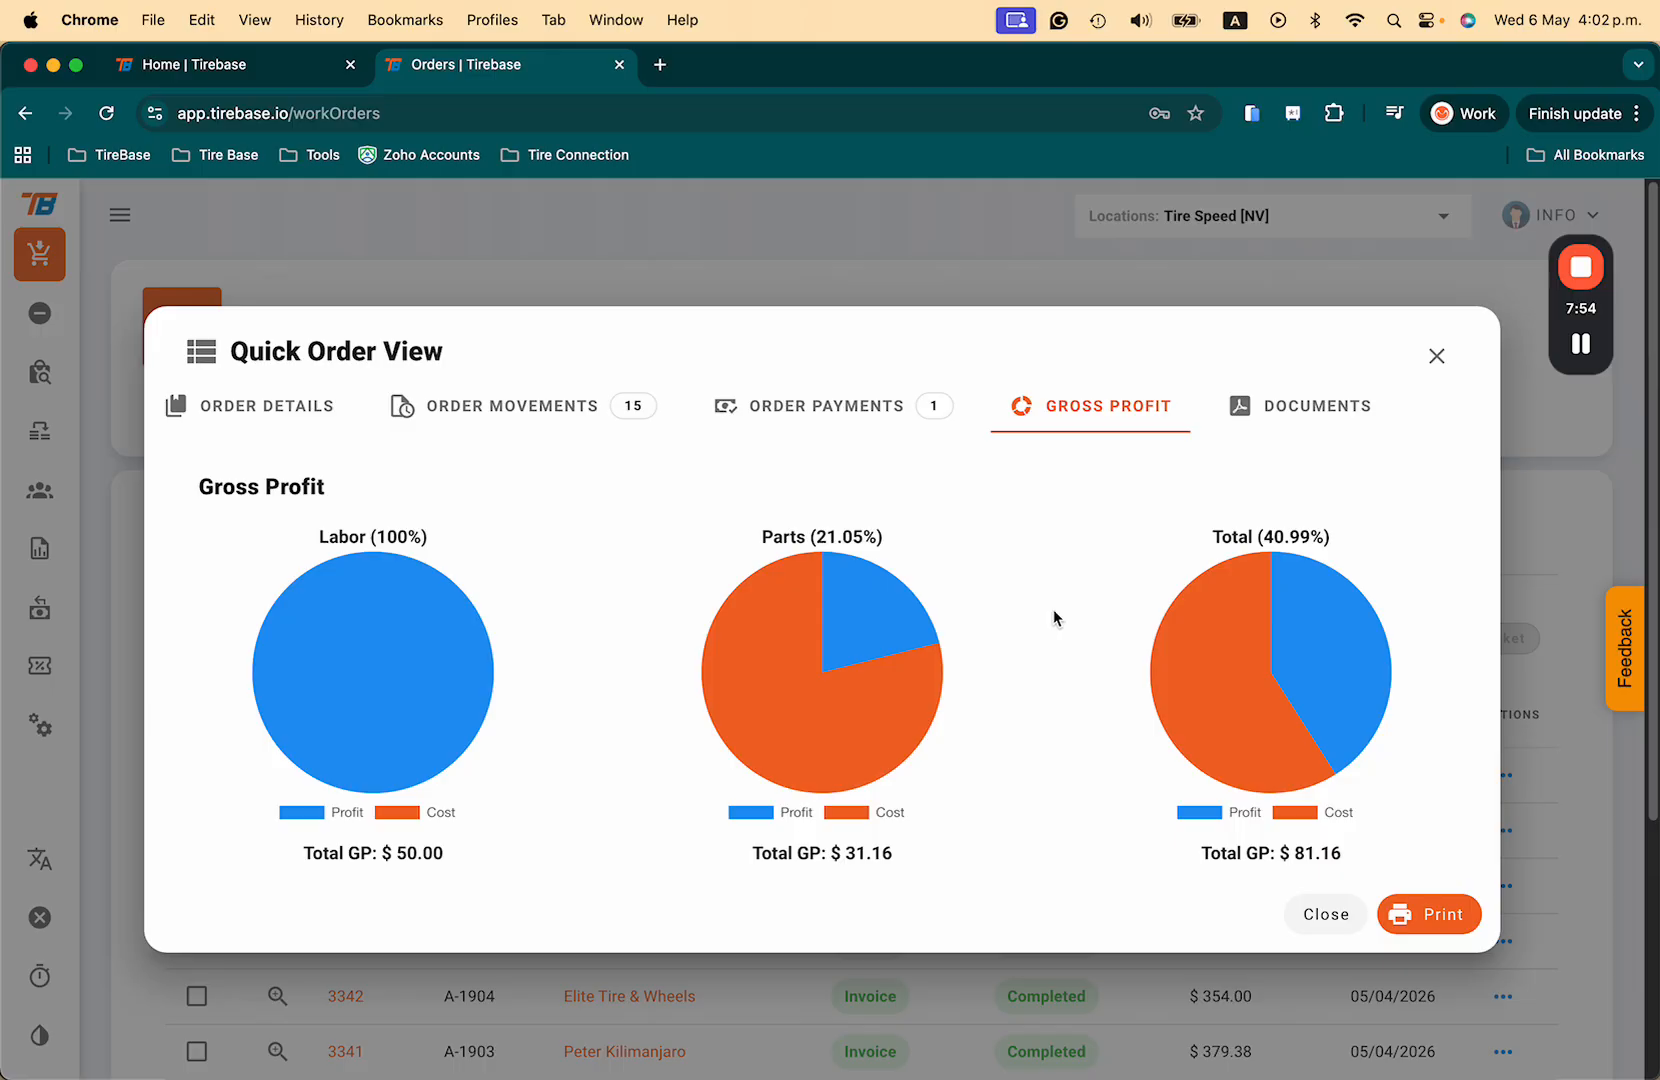
{"action": "left_click", "coordinate": [1290, 412]}
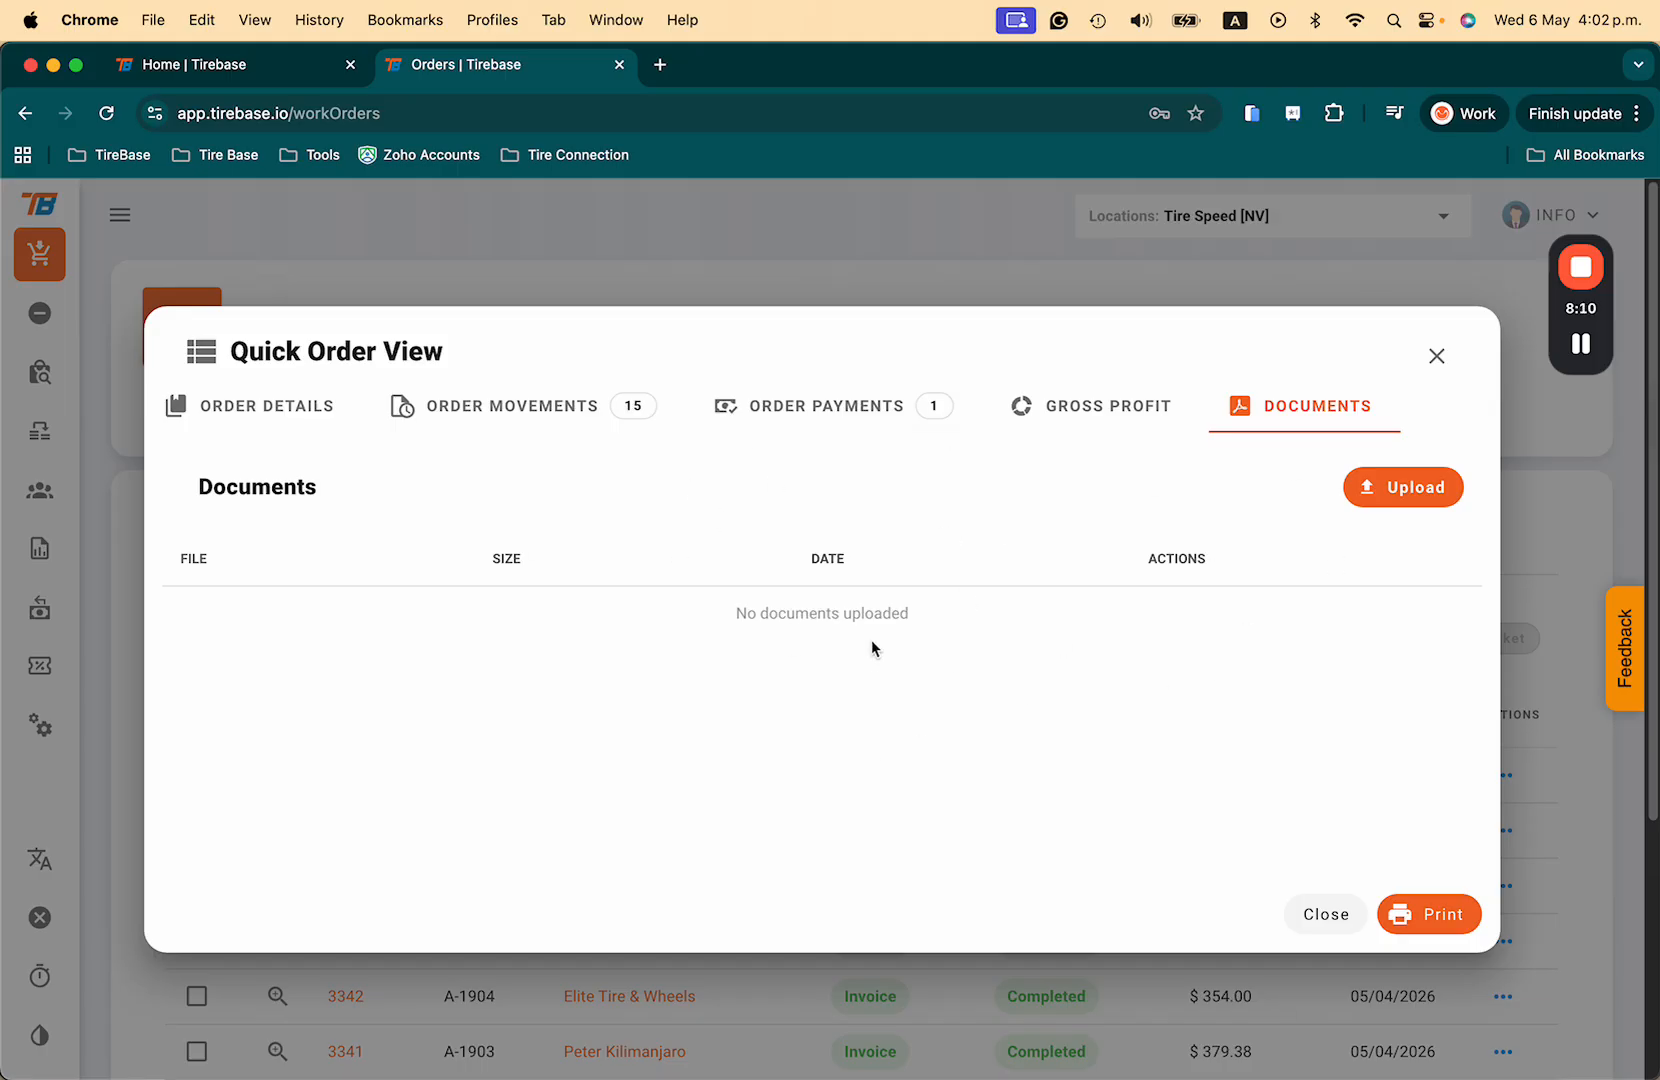
{"action": "left_click", "coordinate": [1438, 357]}
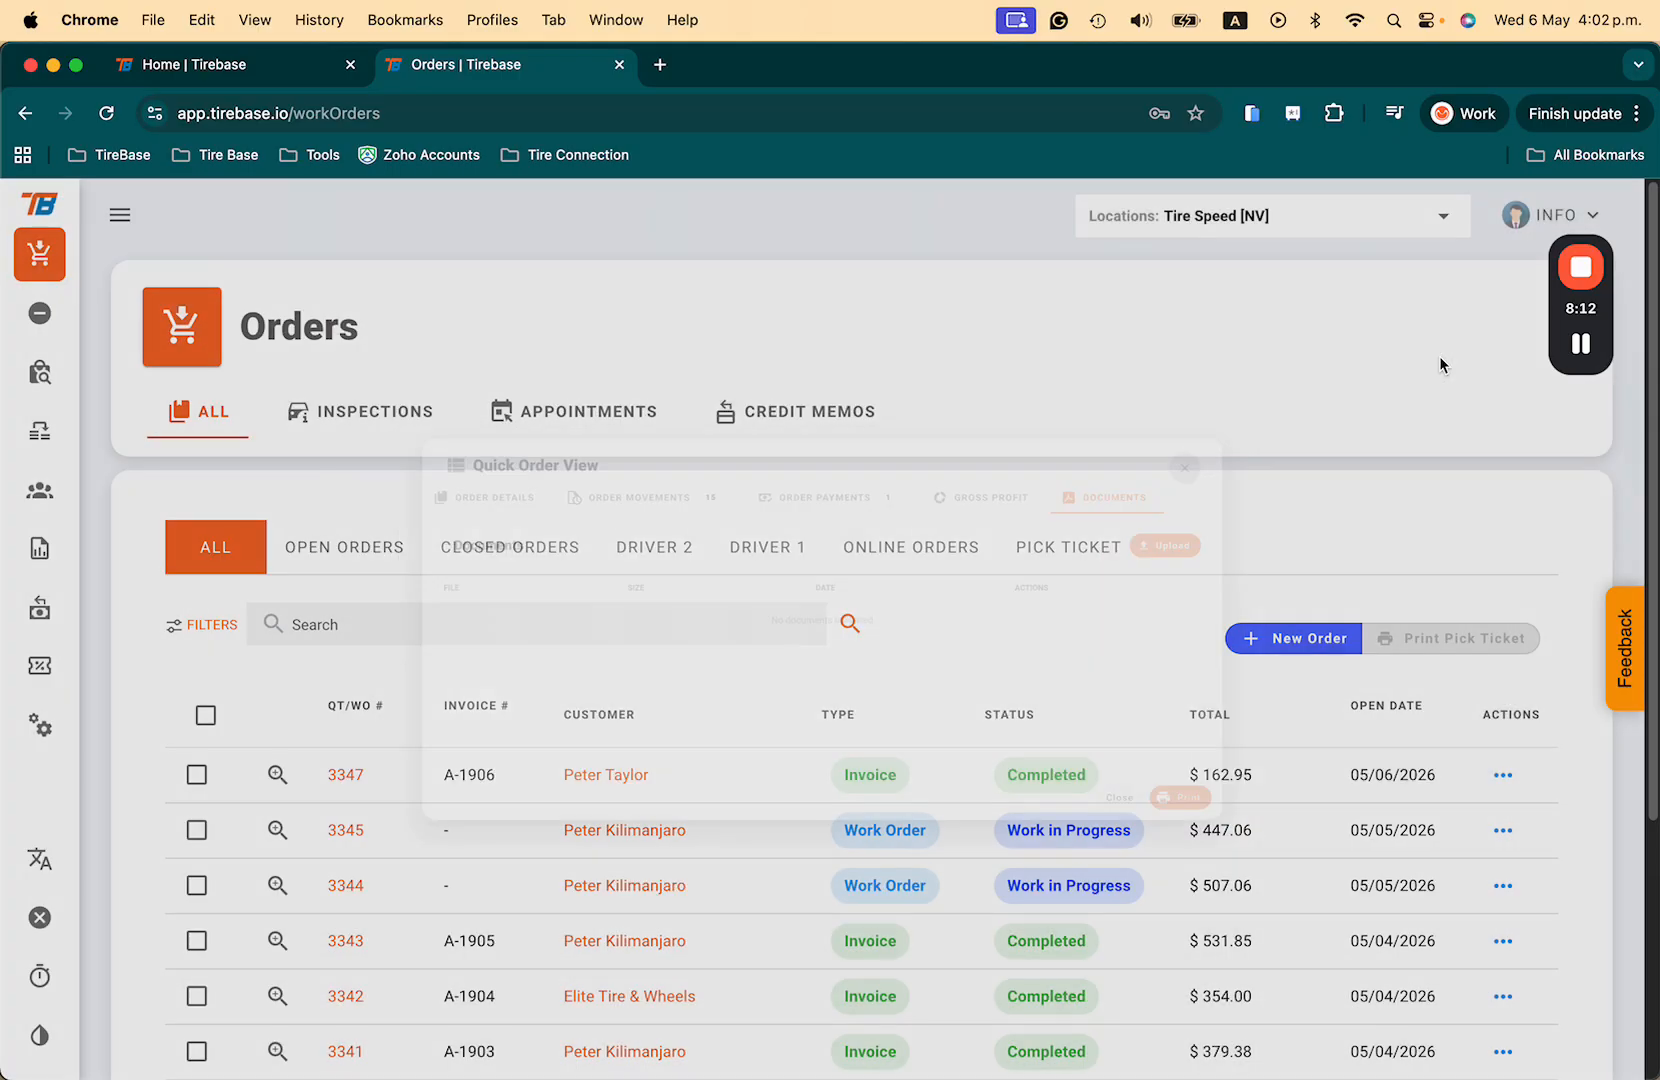